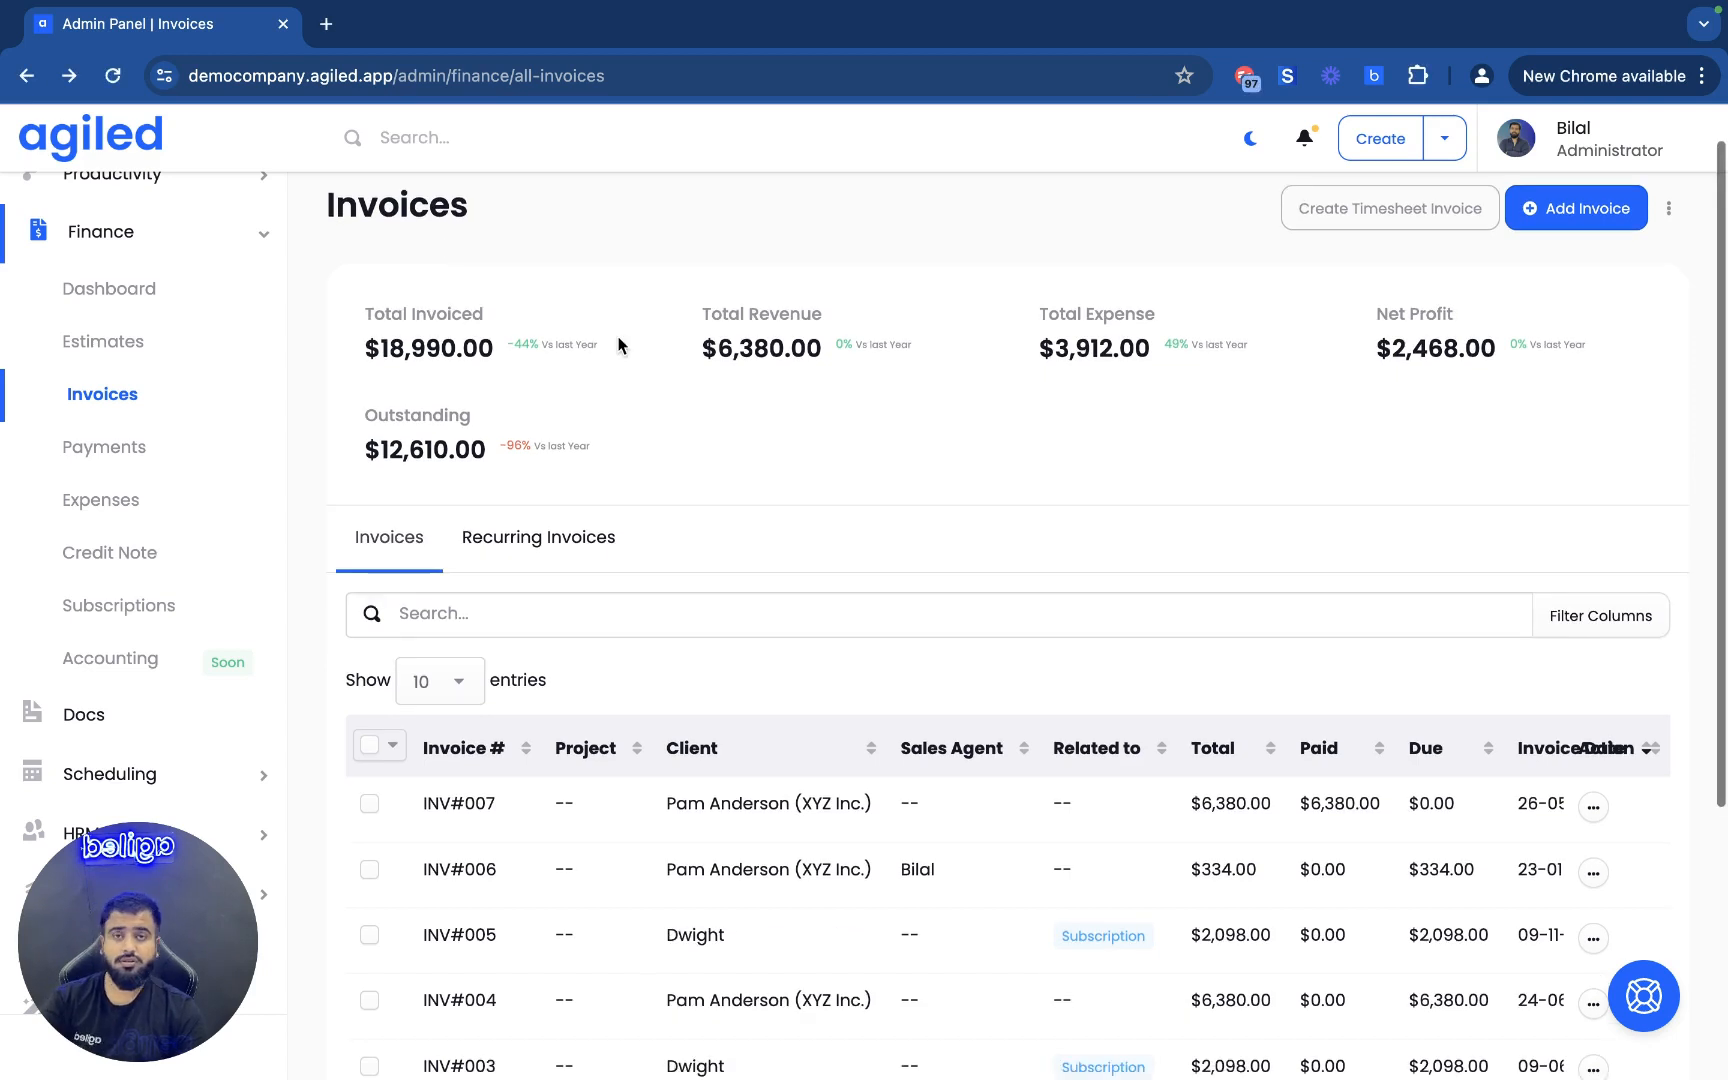
Step: Look through the invoice list, including the related subscriptions, totals, invoice dates and payment statuses
{"action": "scroll", "coordinate": [618, 345], "scroll_direction": "down", "scroll_amount": 1}
{"action": "scroll", "coordinate": [618, 345], "scroll_direction": "down", "scroll_amount": 5}
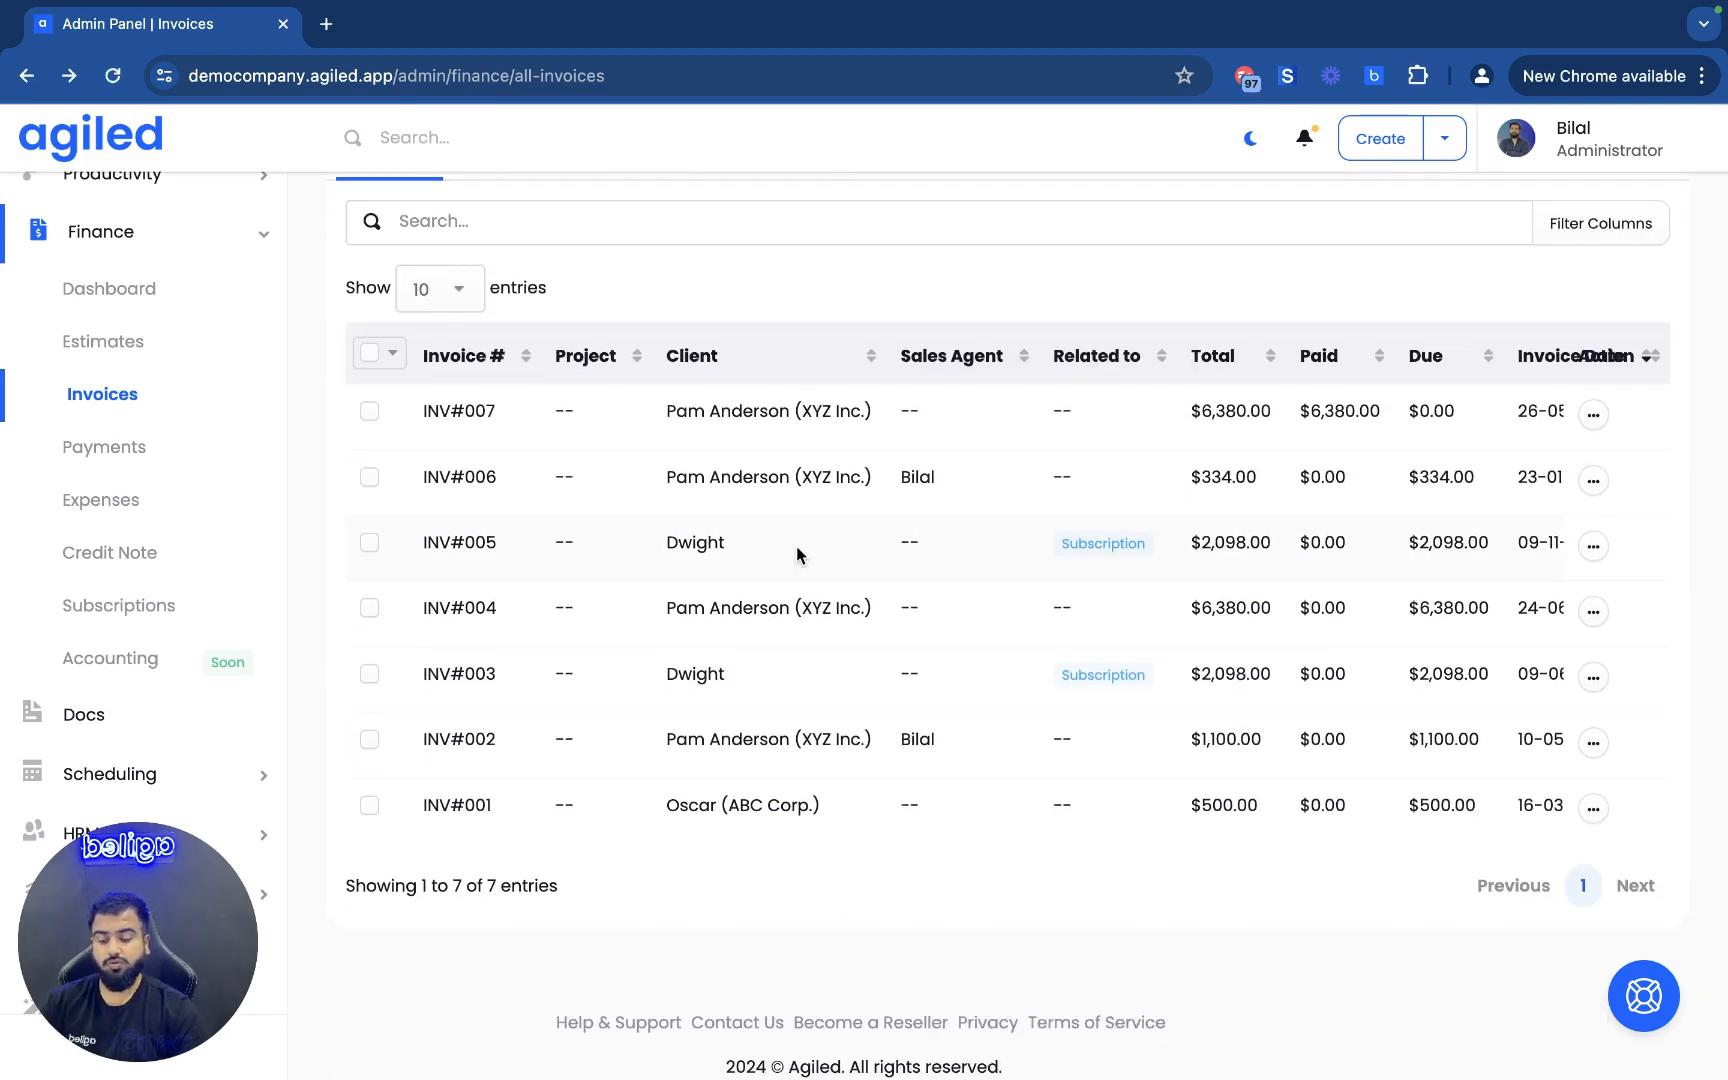
{"action": "scroll", "coordinate": [797, 553], "scroll_direction": "right", "scroll_amount": 4}
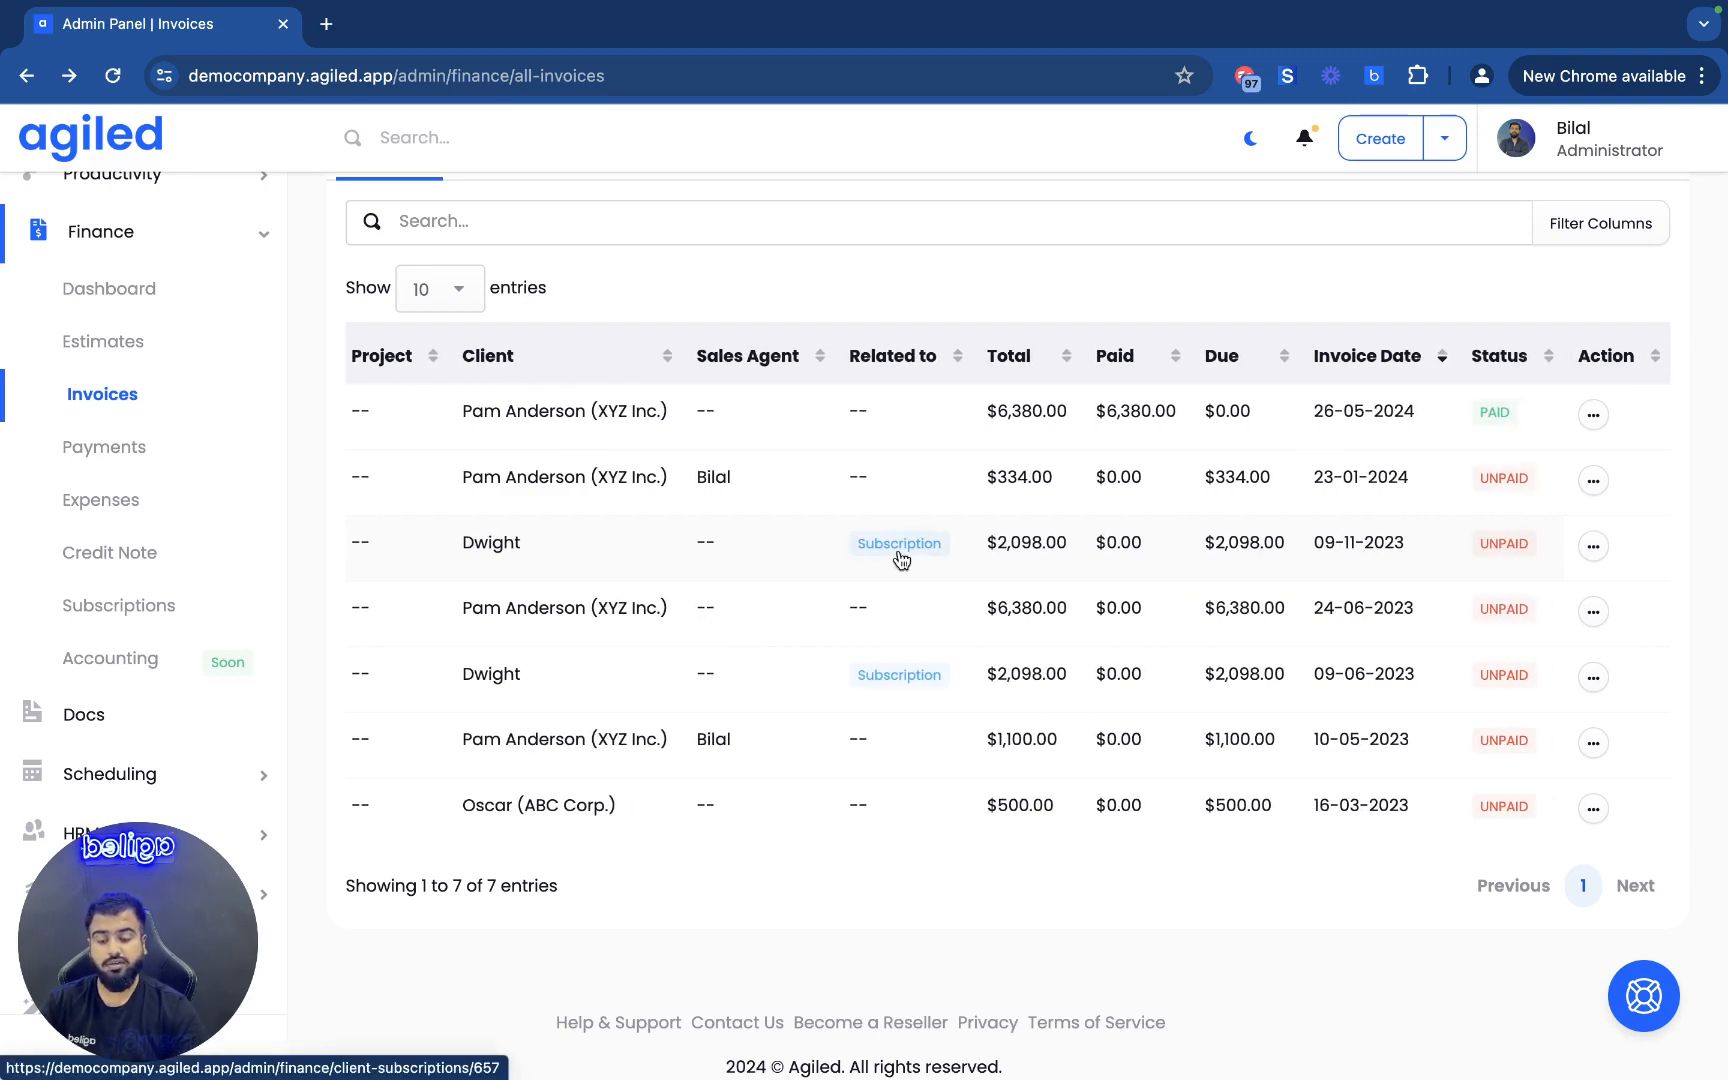
{"action": "scroll", "coordinate": [973, 564], "scroll_direction": "left", "scroll_amount": 4}
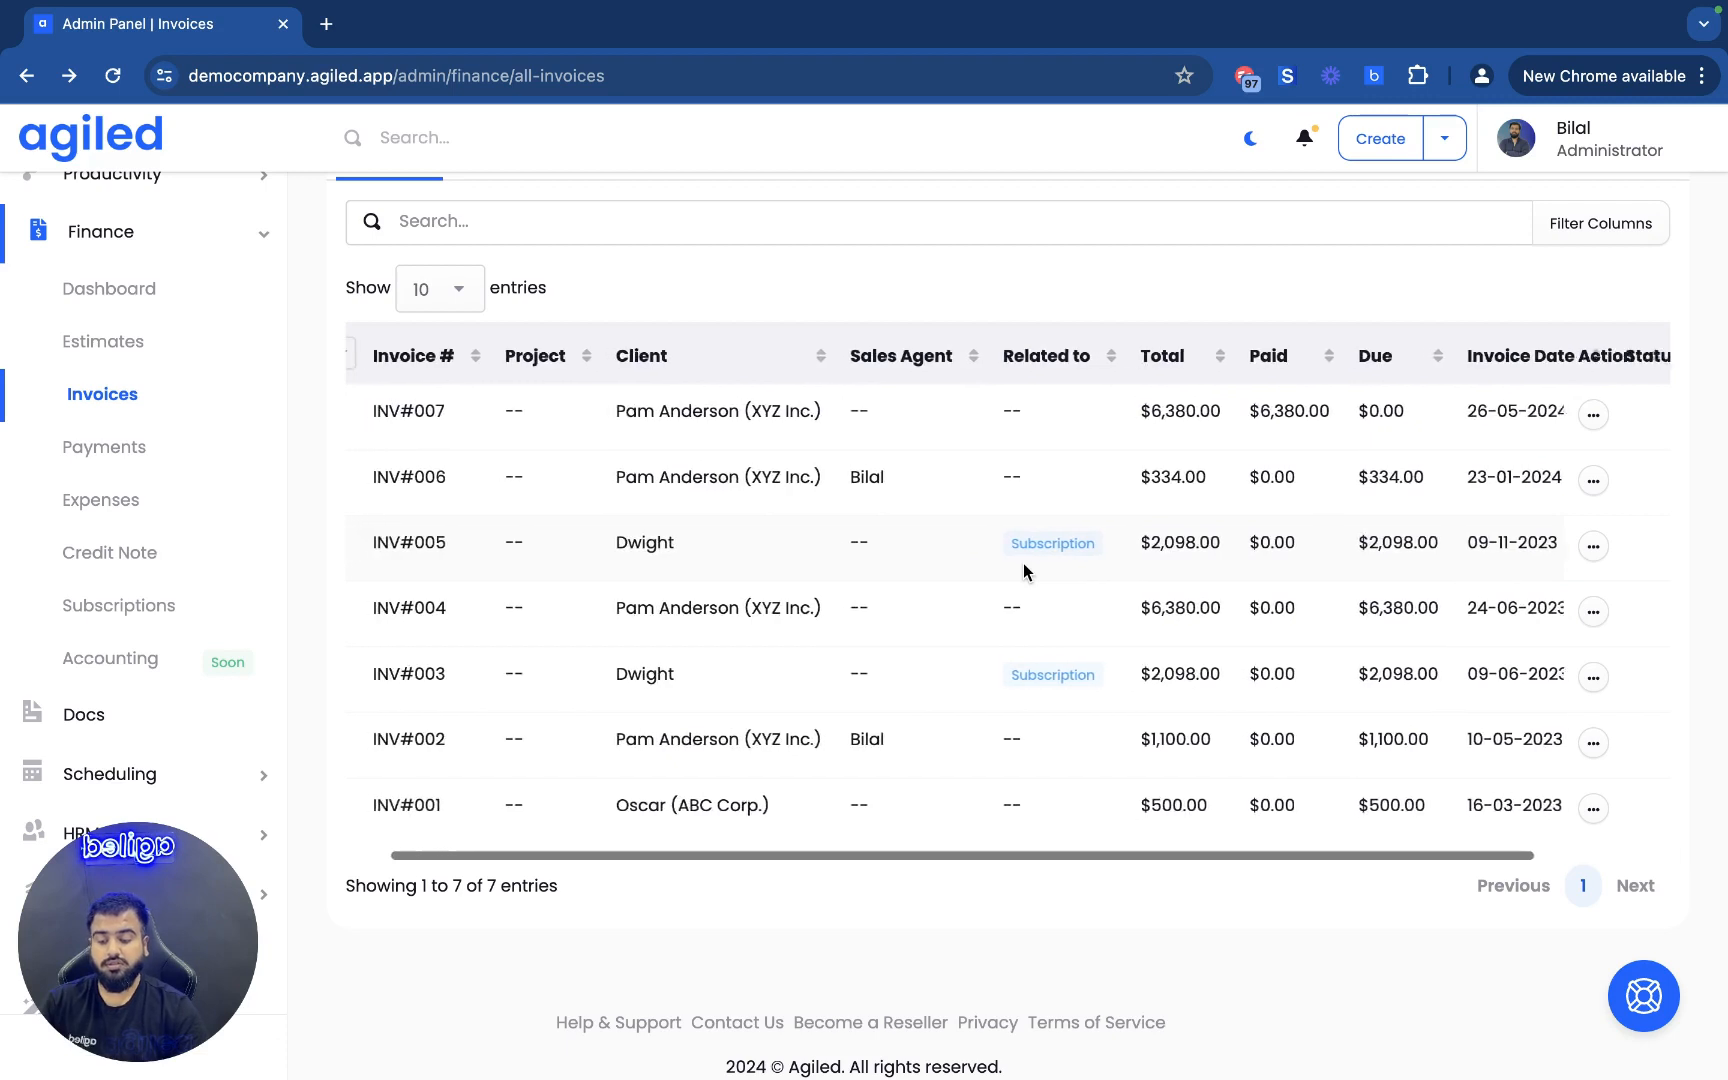
{"action": "scroll", "coordinate": [1023, 563], "scroll_direction": "left", "scroll_amount": 1}
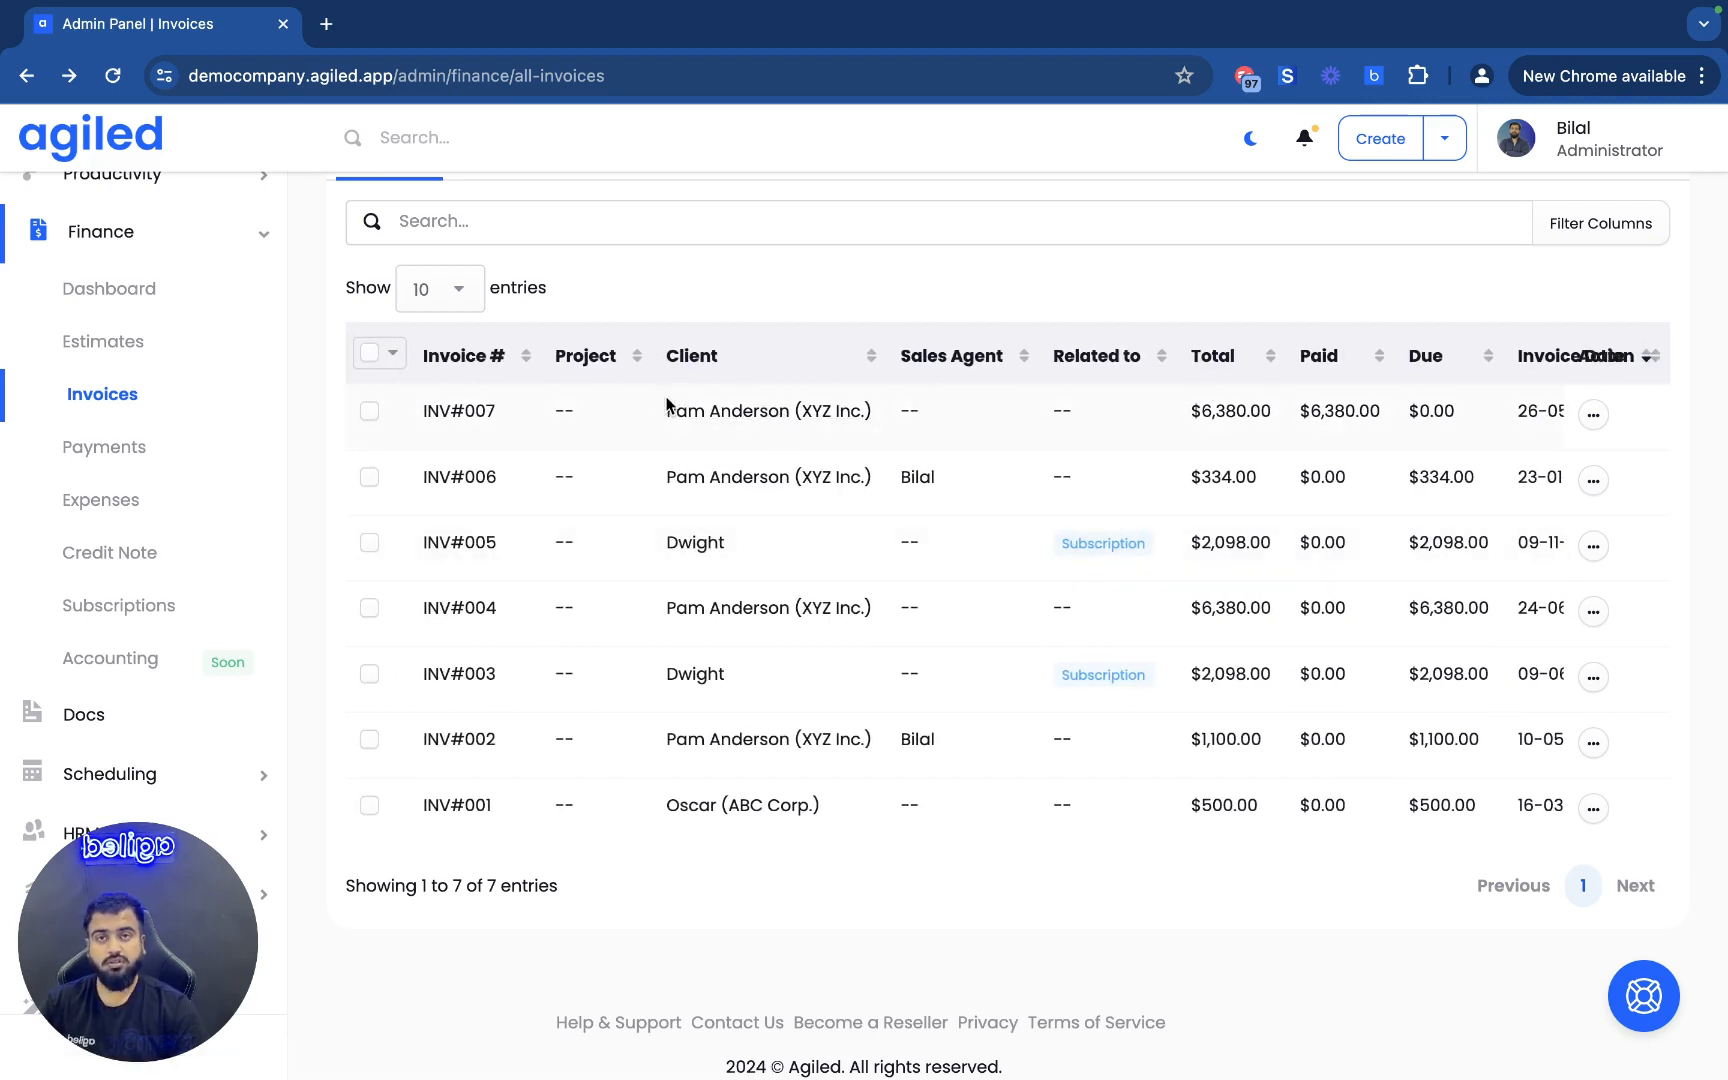
{"action": "scroll", "coordinate": [1146, 555], "scroll_direction": "right", "scroll_amount": 3}
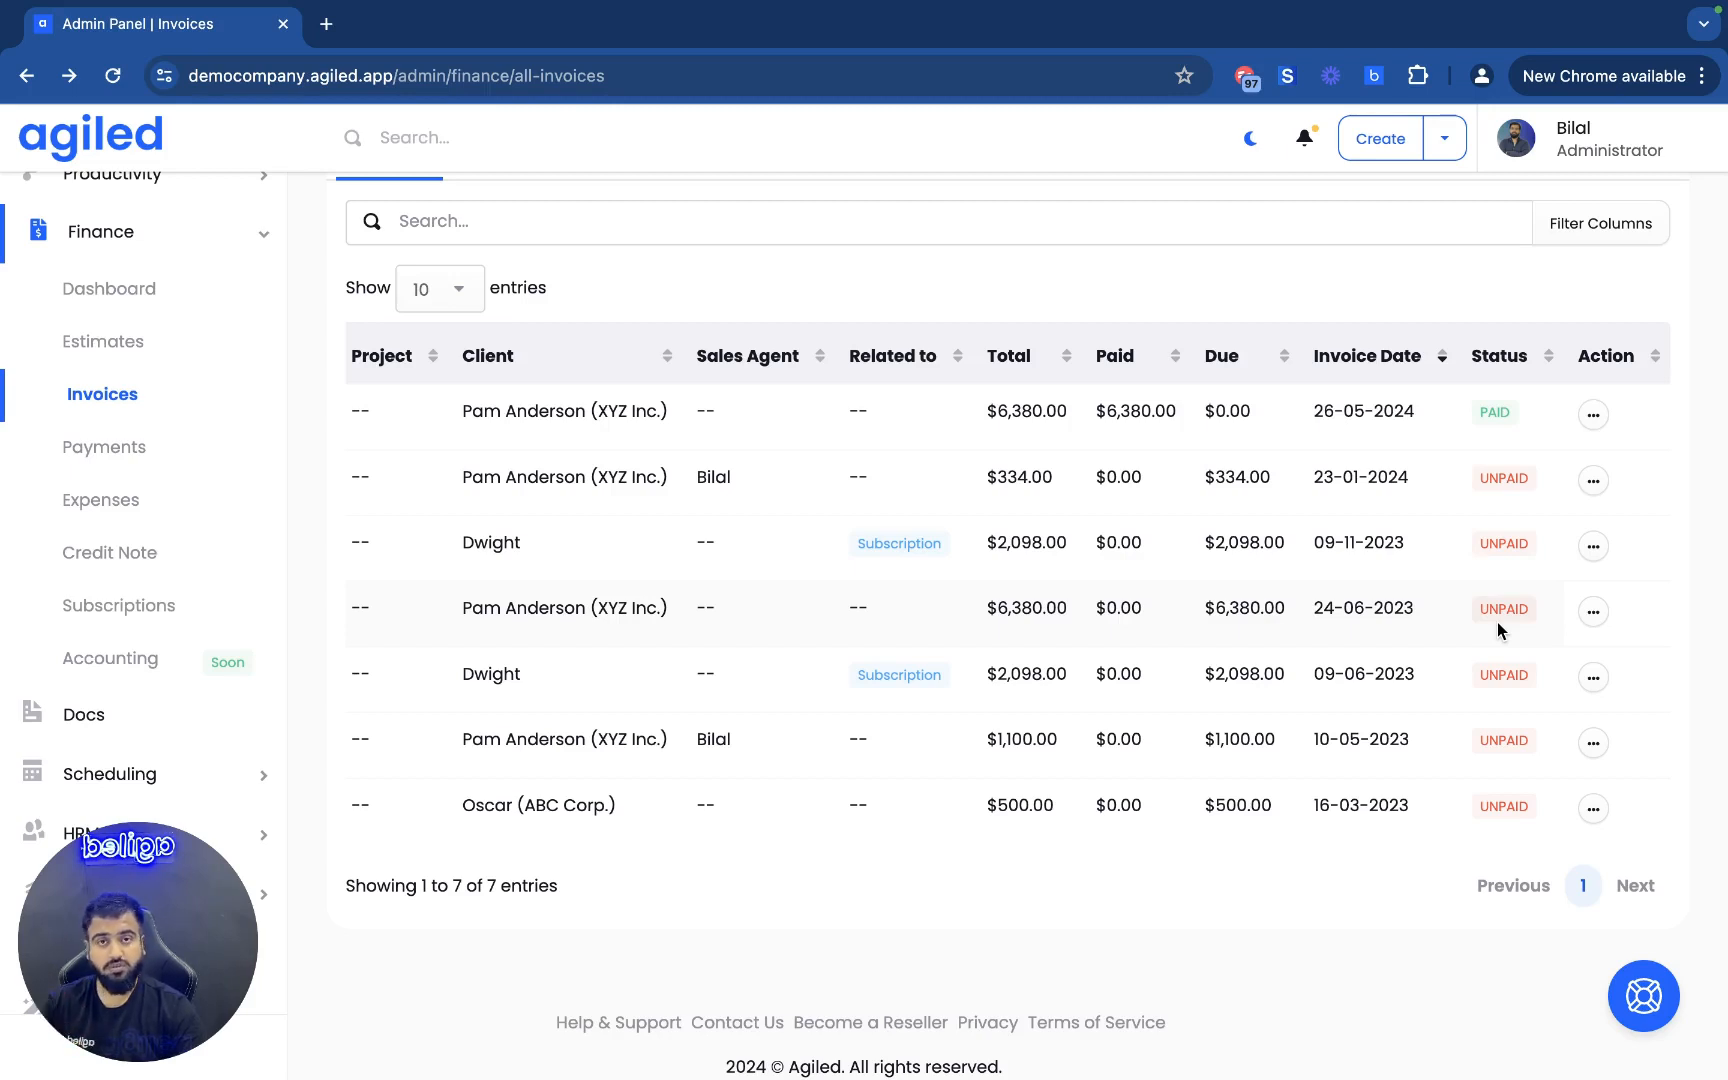
Step: Examine the actions available for the paid invoice INV#007 and the unpaid invoice INV#006
{"action": "left_click", "coordinate": [1592, 424]}
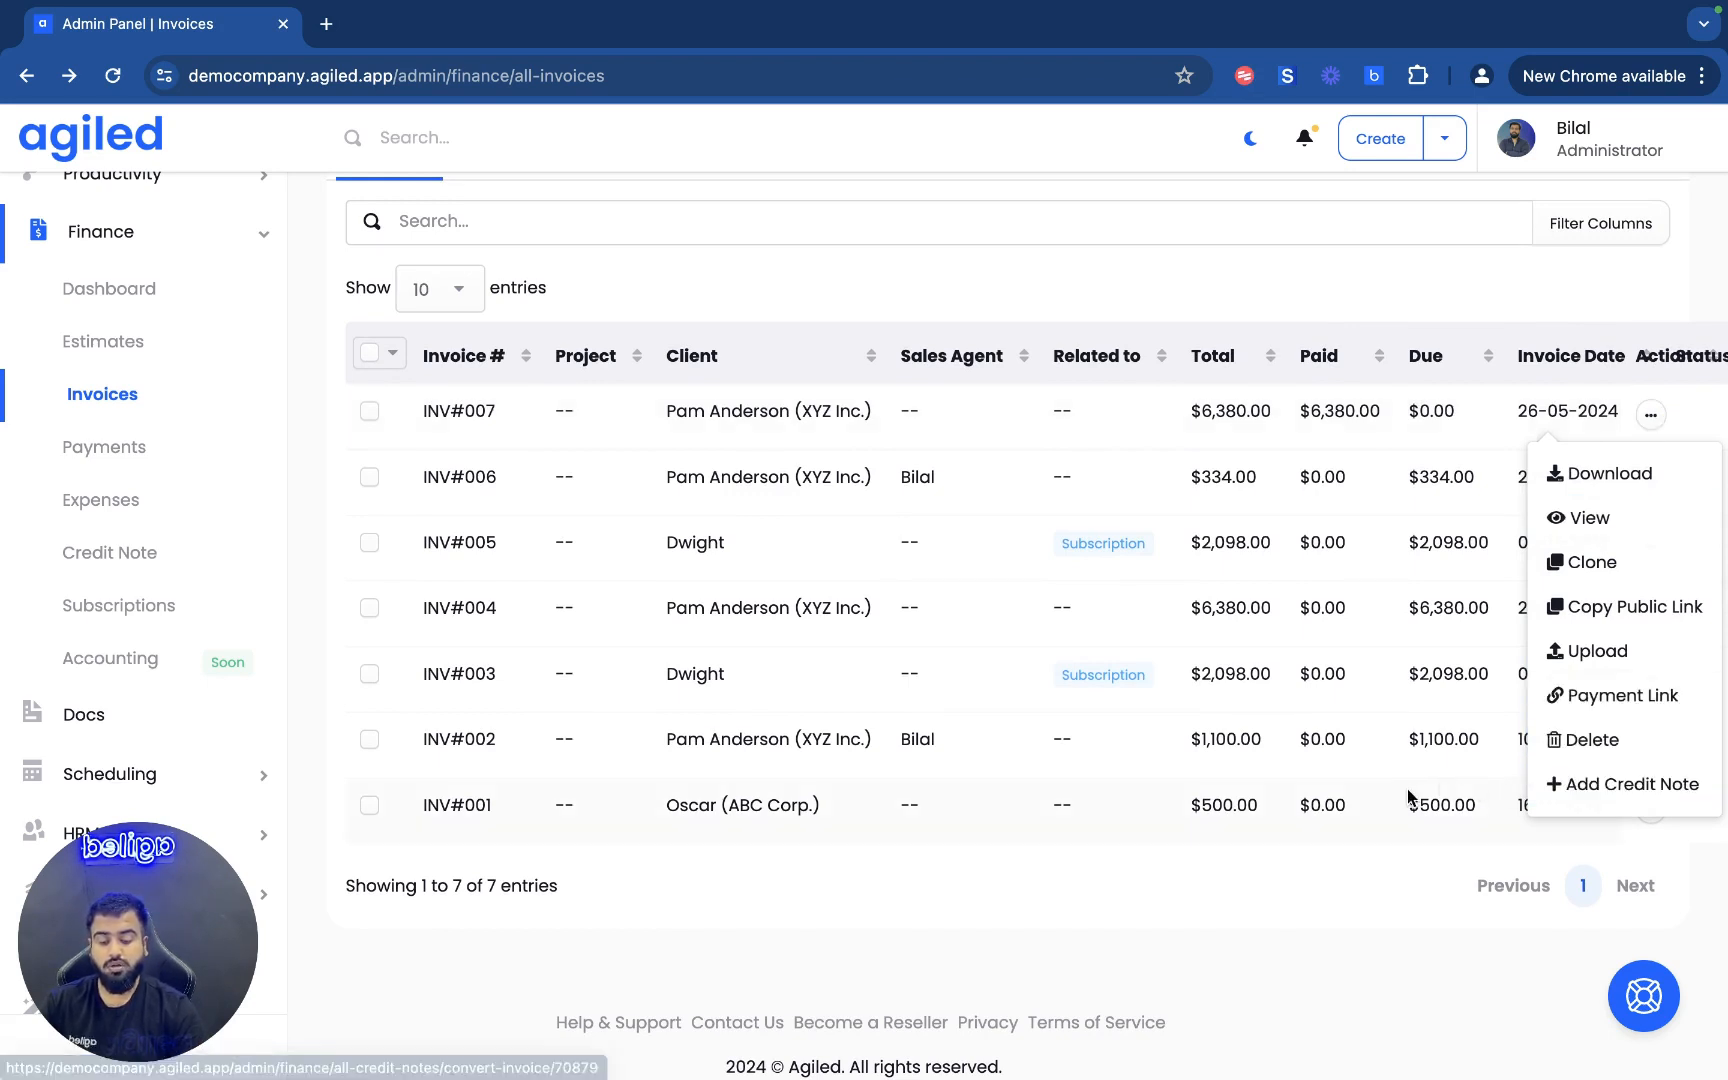
{"action": "left_click", "coordinate": [1651, 479]}
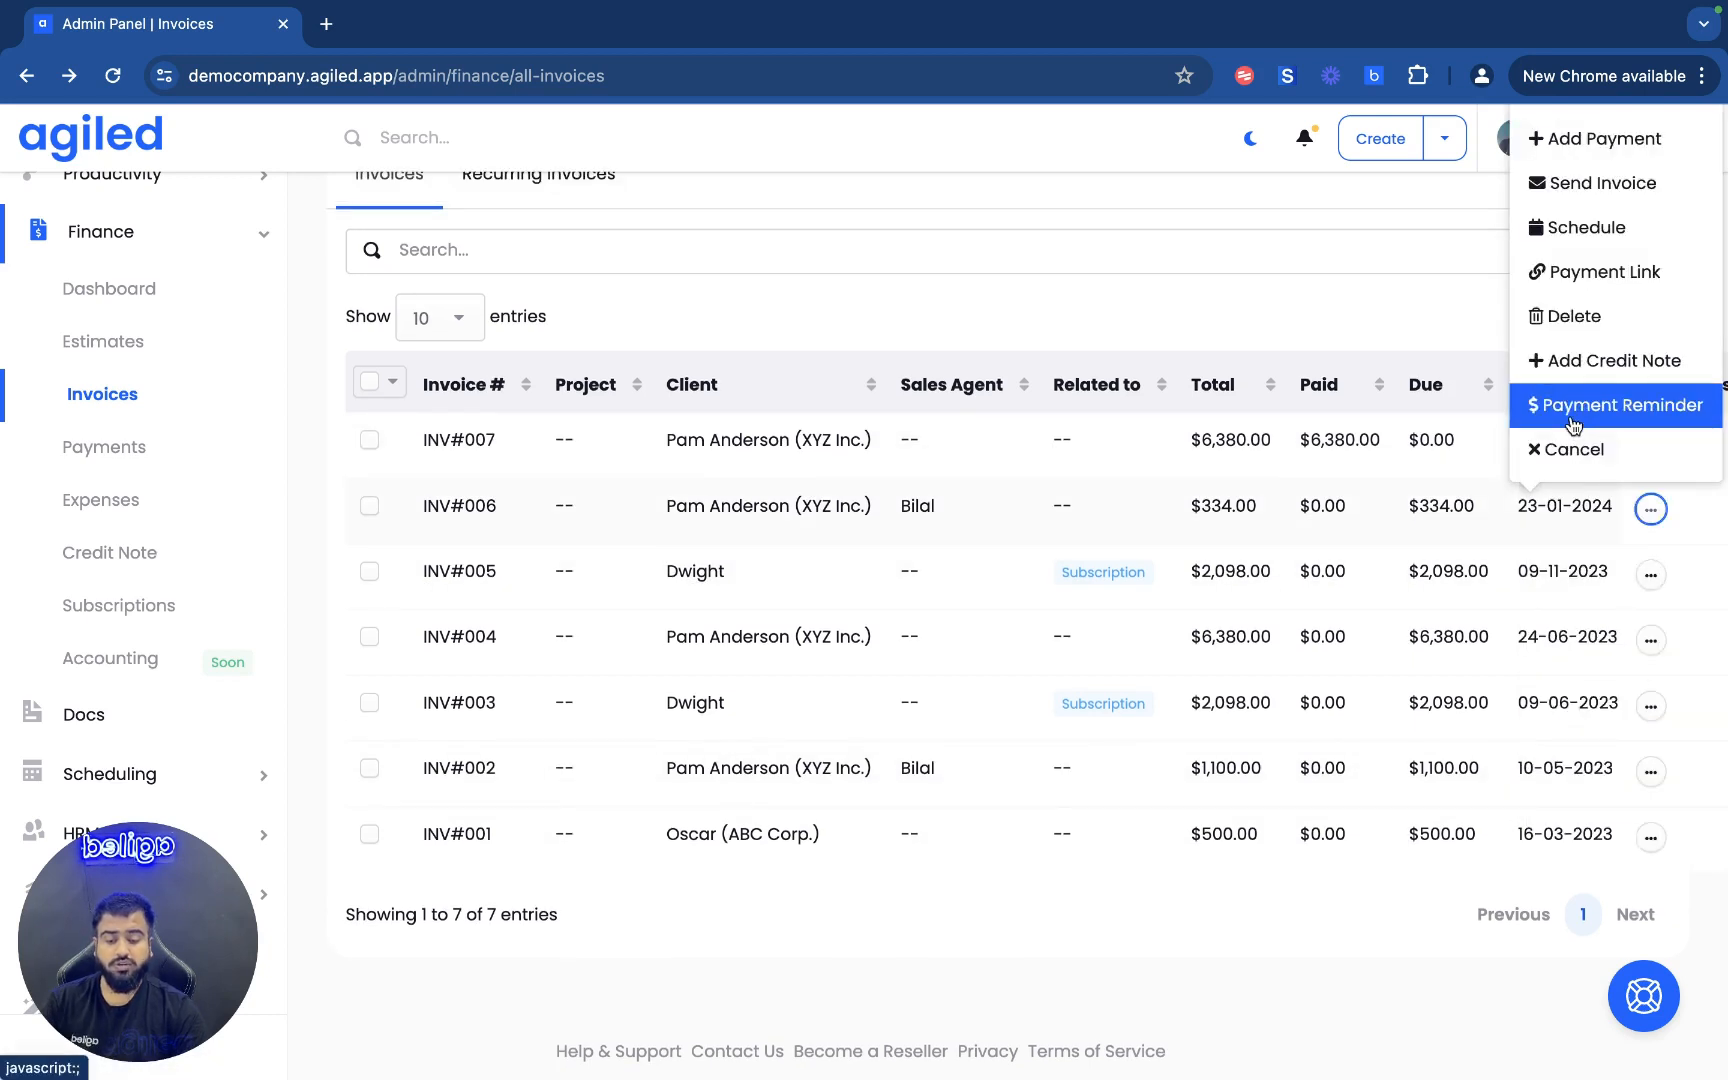
{"action": "scroll", "coordinate": [1573, 425], "scroll_direction": "up", "scroll_amount": 2}
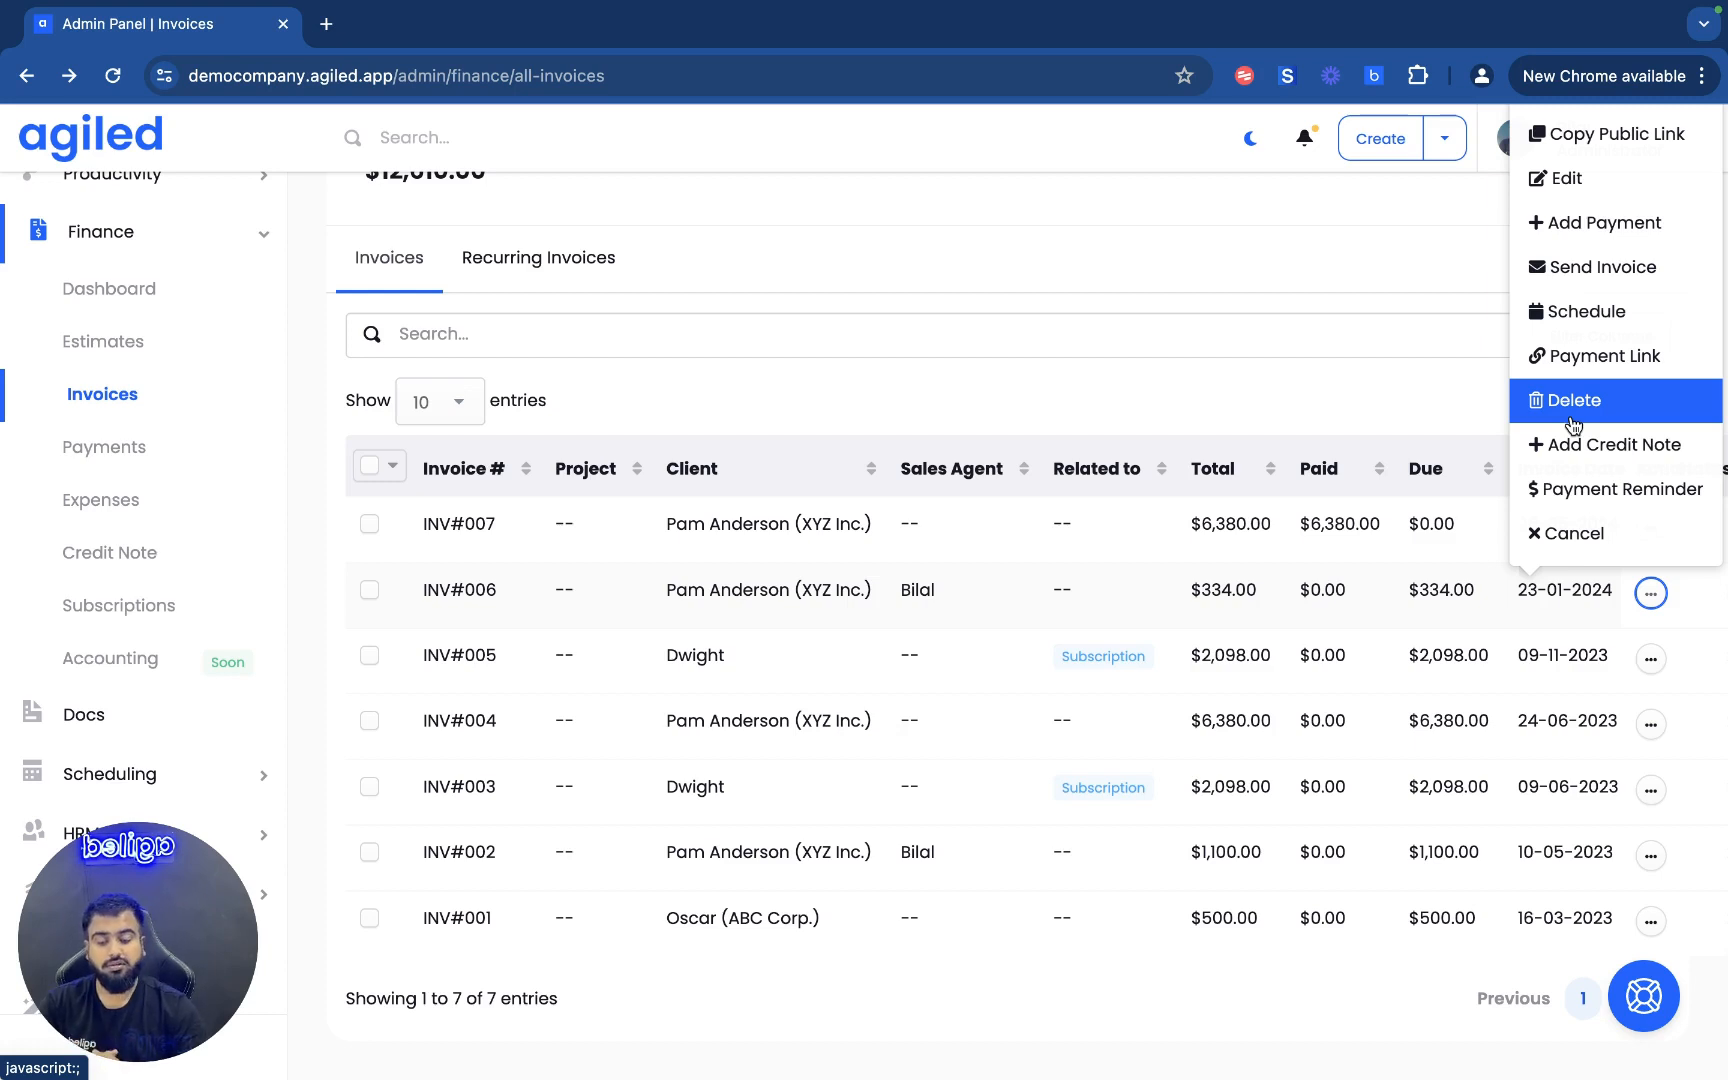
{"action": "left_click", "coordinate": [1179, 387]}
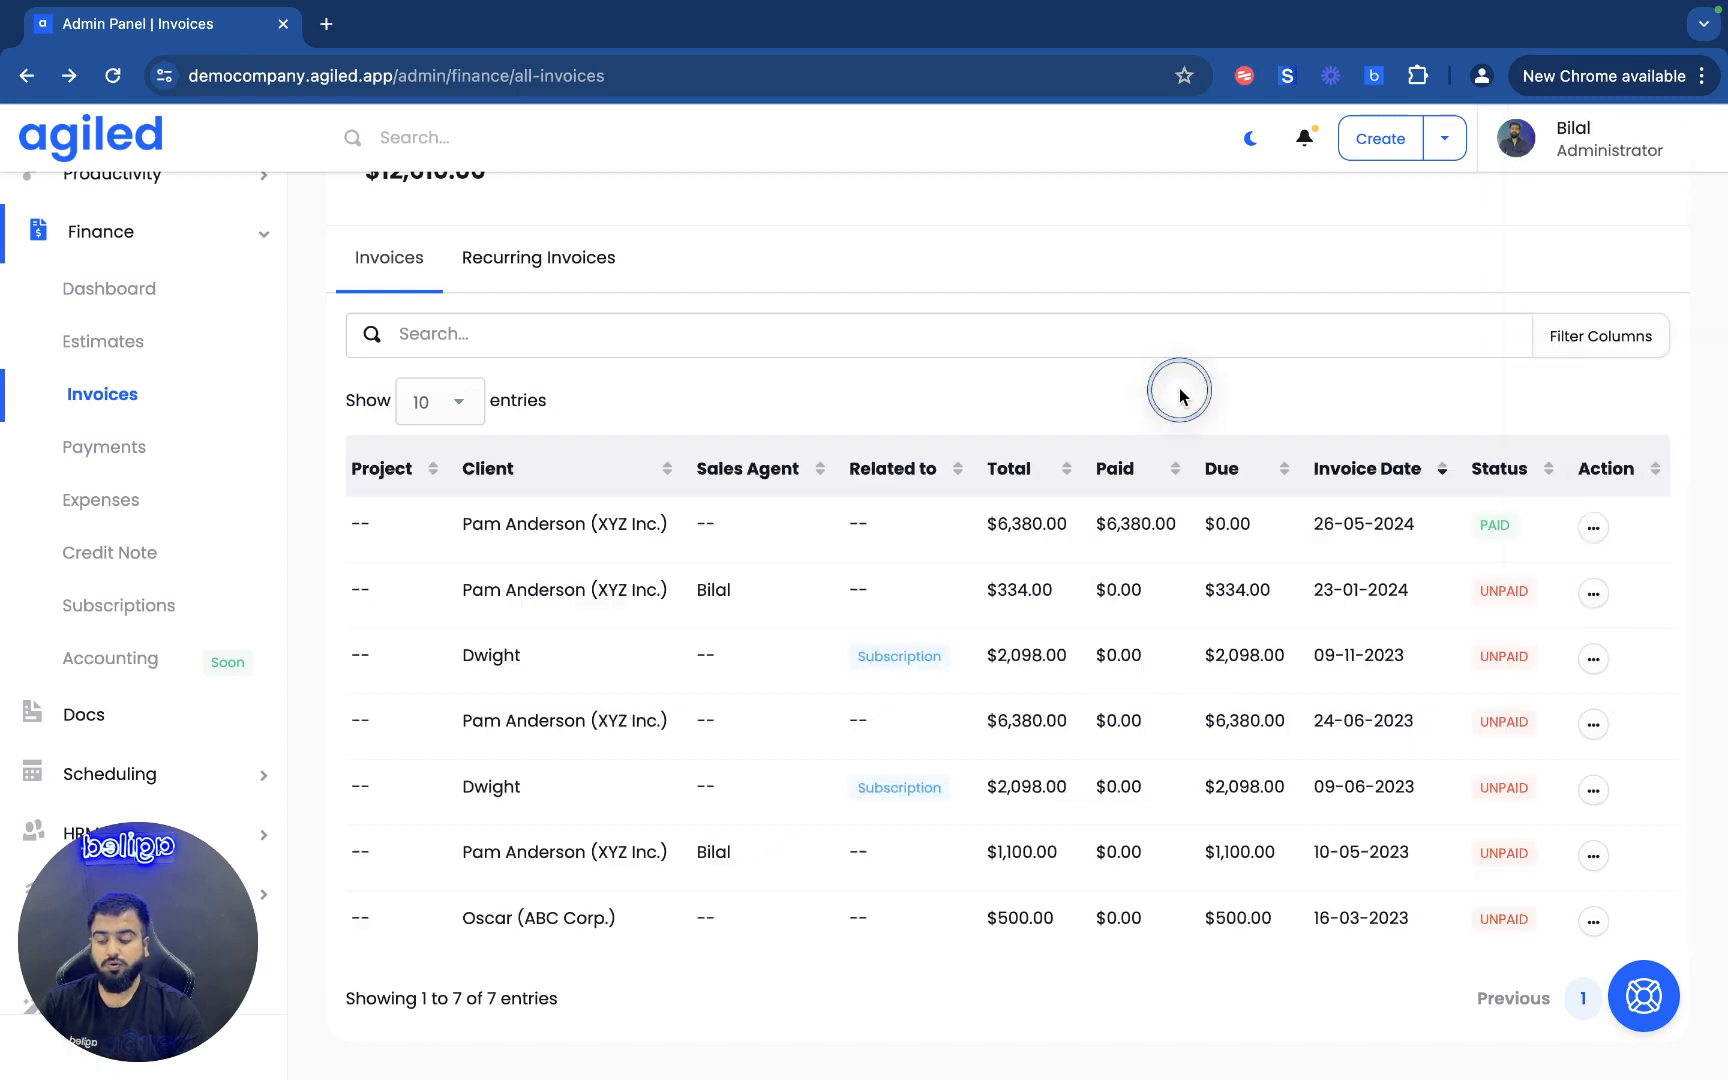
Step: Start a new invoice and check its invoice number, project and currency fields without changing them
{"action": "scroll", "coordinate": [1160, 452], "scroll_direction": "up", "scroll_amount": 3}
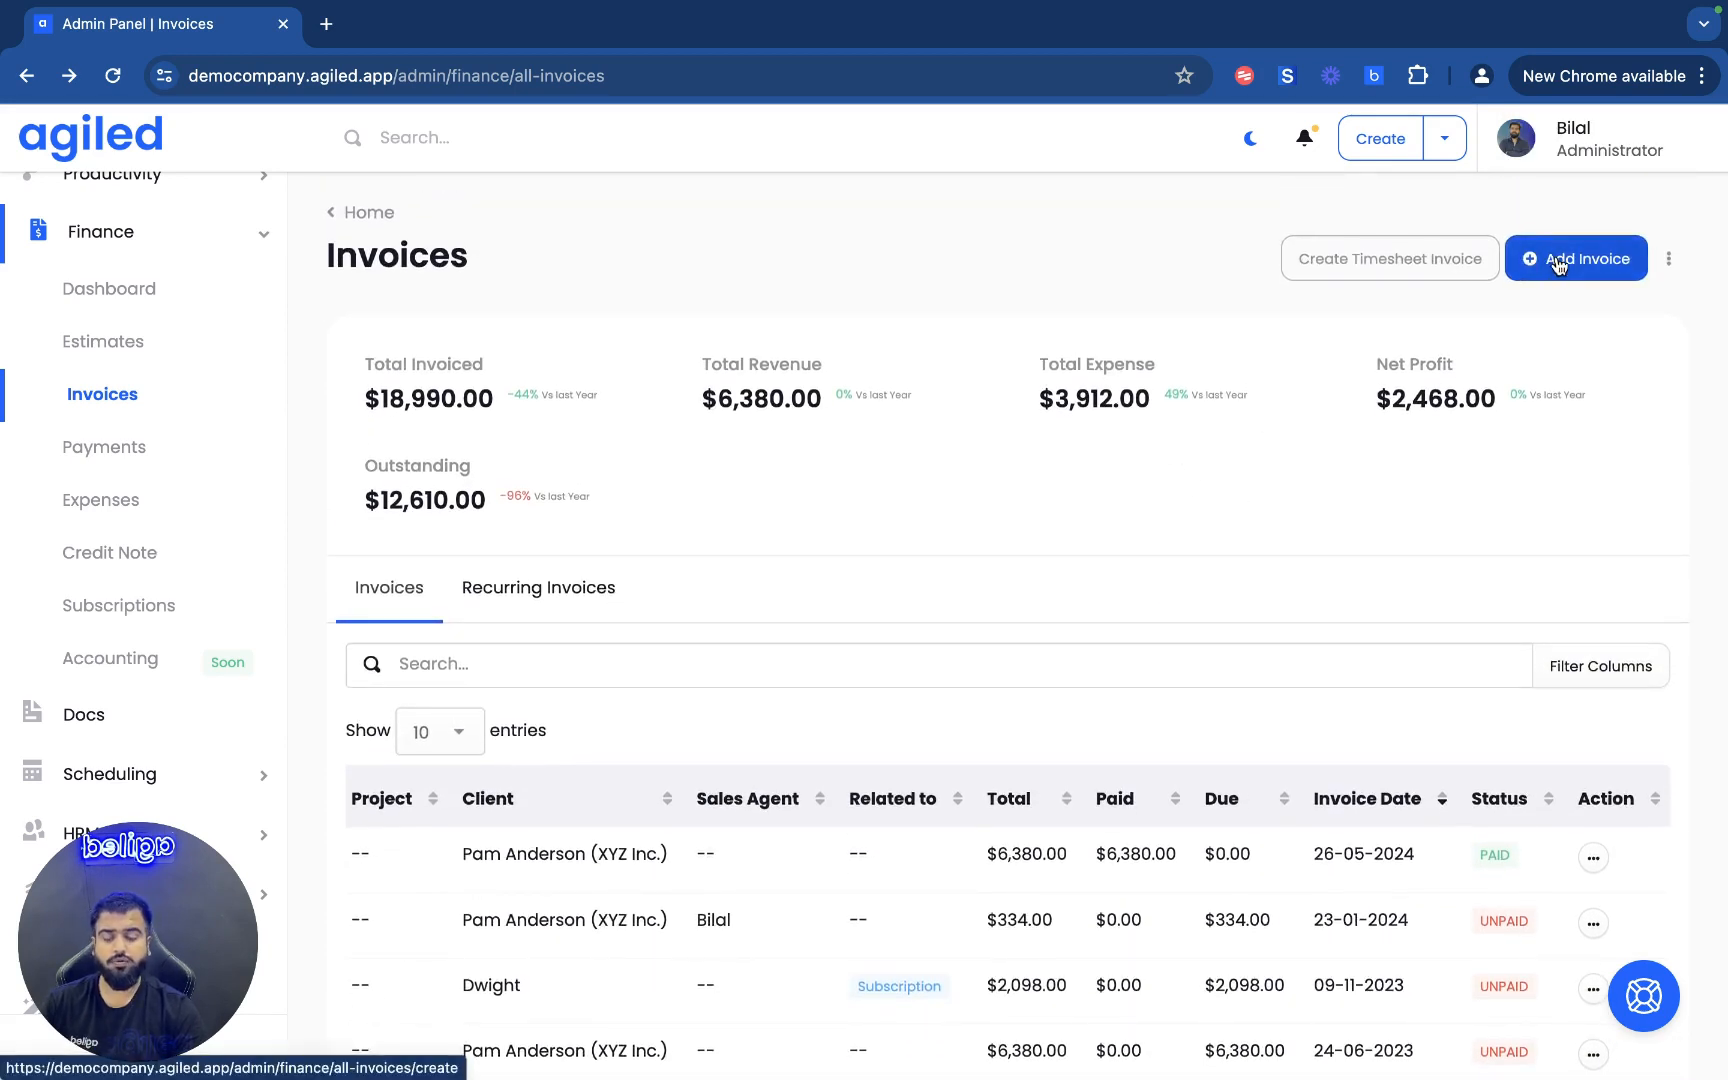
{"action": "left_click", "coordinate": [1584, 275]}
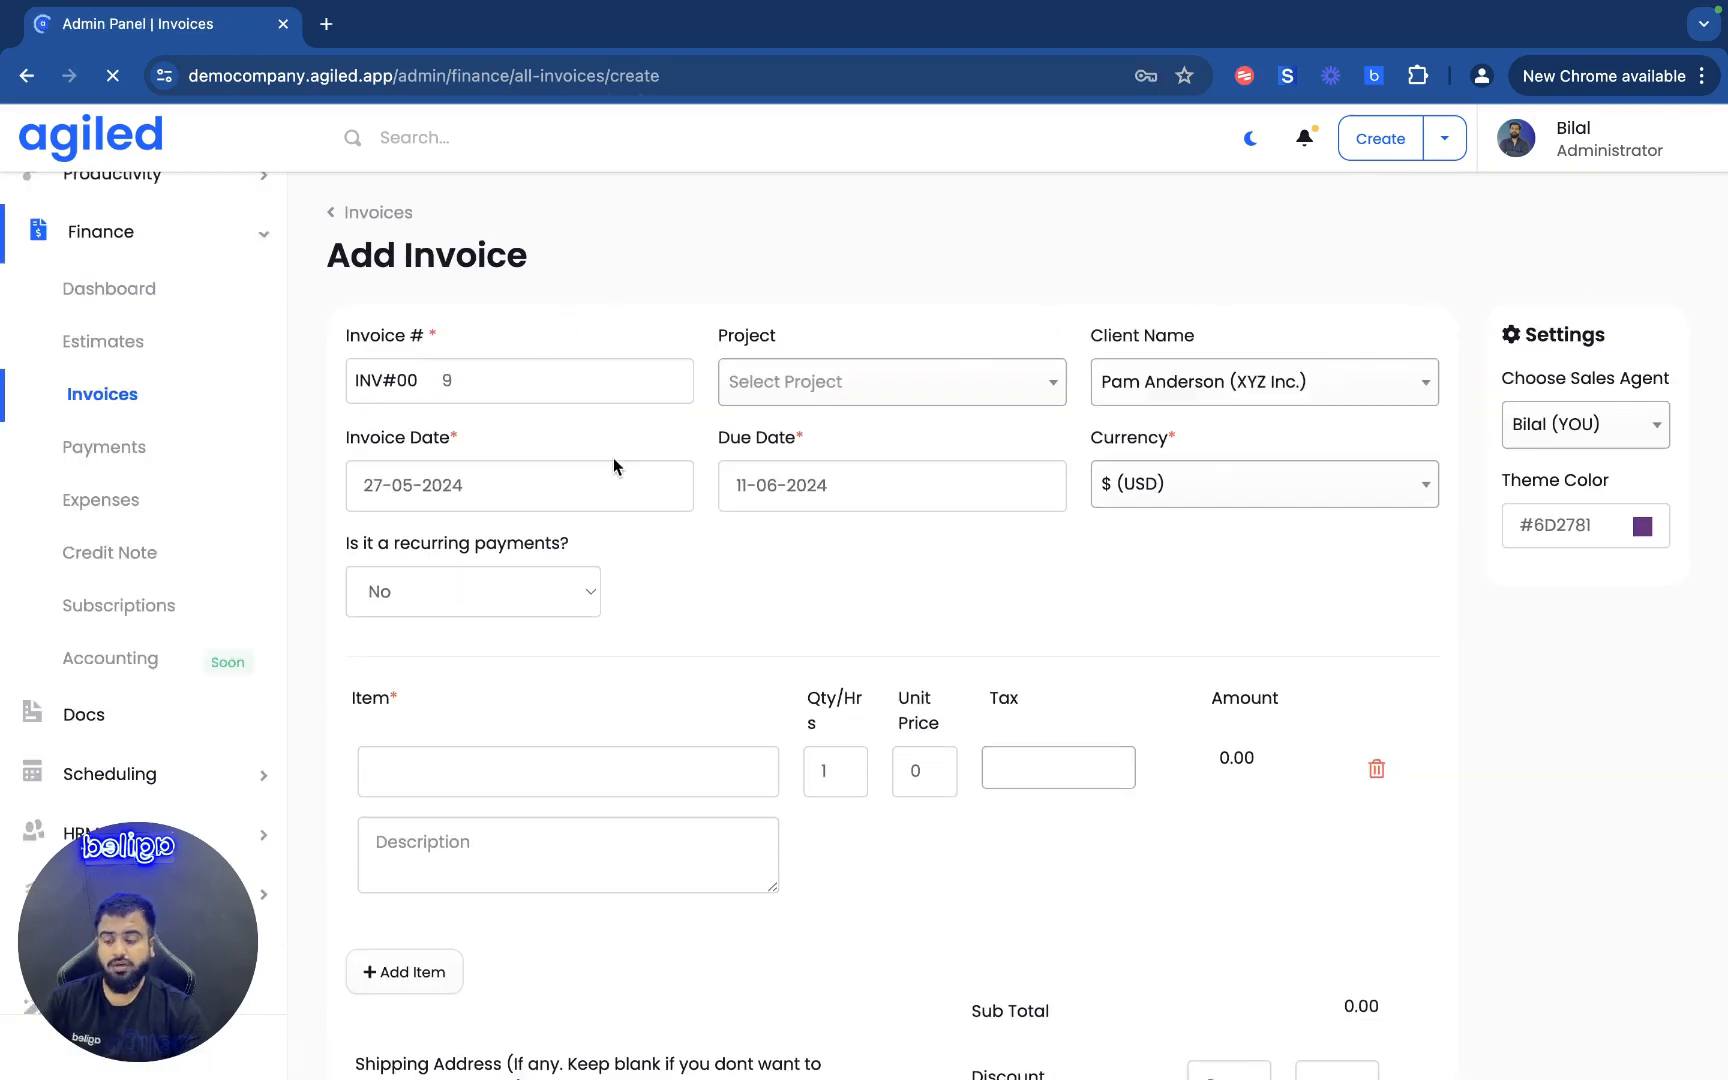
{"action": "left_click", "coordinate": [491, 386]}
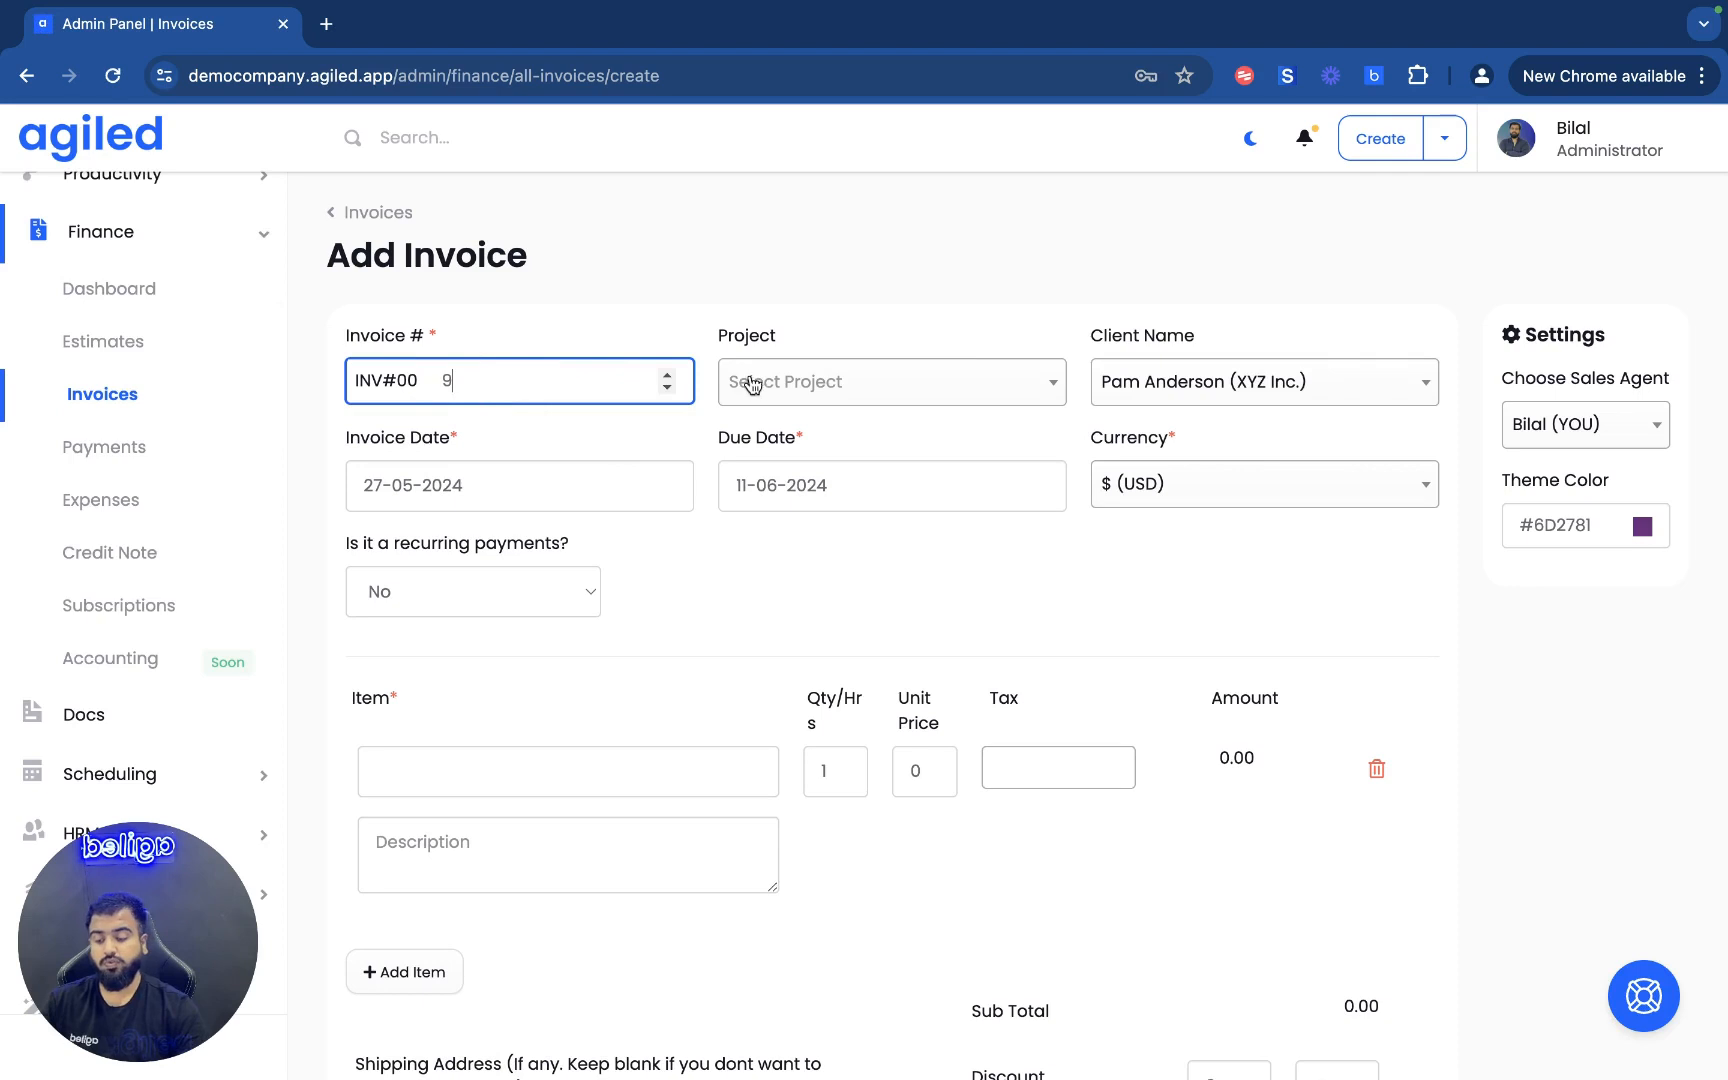
{"action": "left_click", "coordinate": [783, 392]}
{"action": "left_click", "coordinate": [826, 294]}
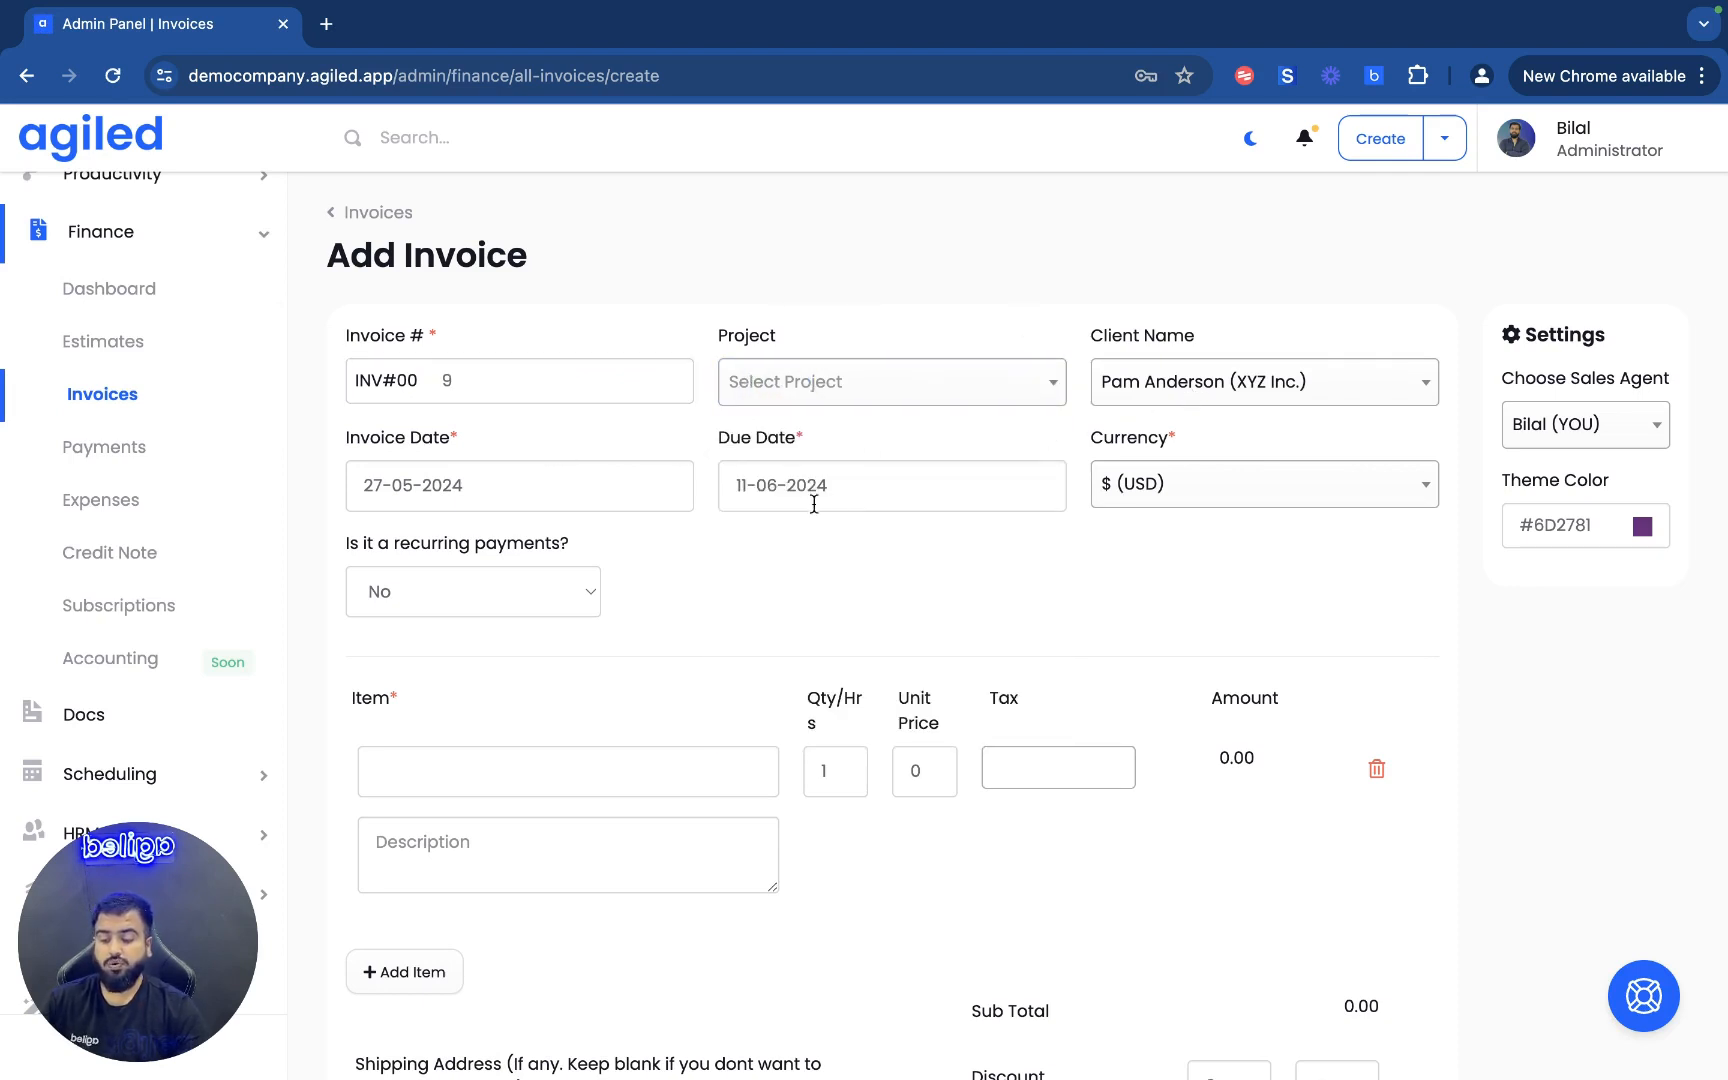
{"action": "left_click", "coordinate": [1188, 488]}
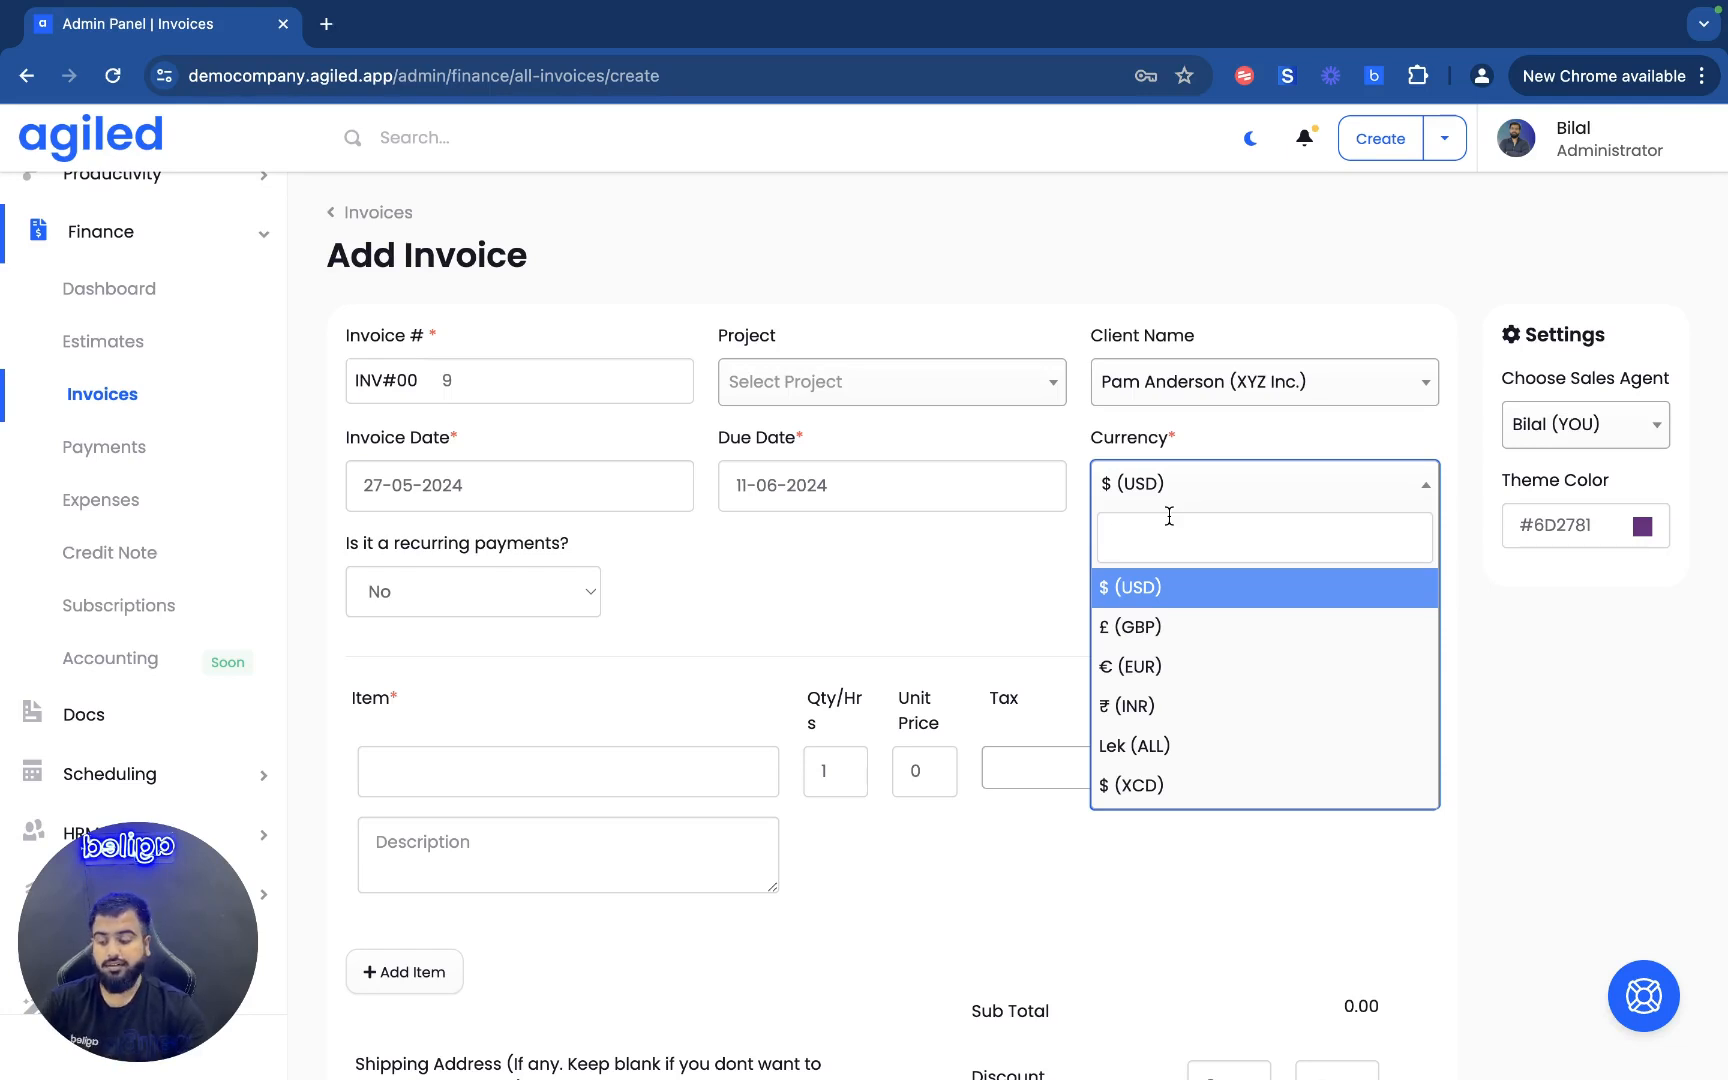
{"action": "left_click", "coordinate": [730, 588]}
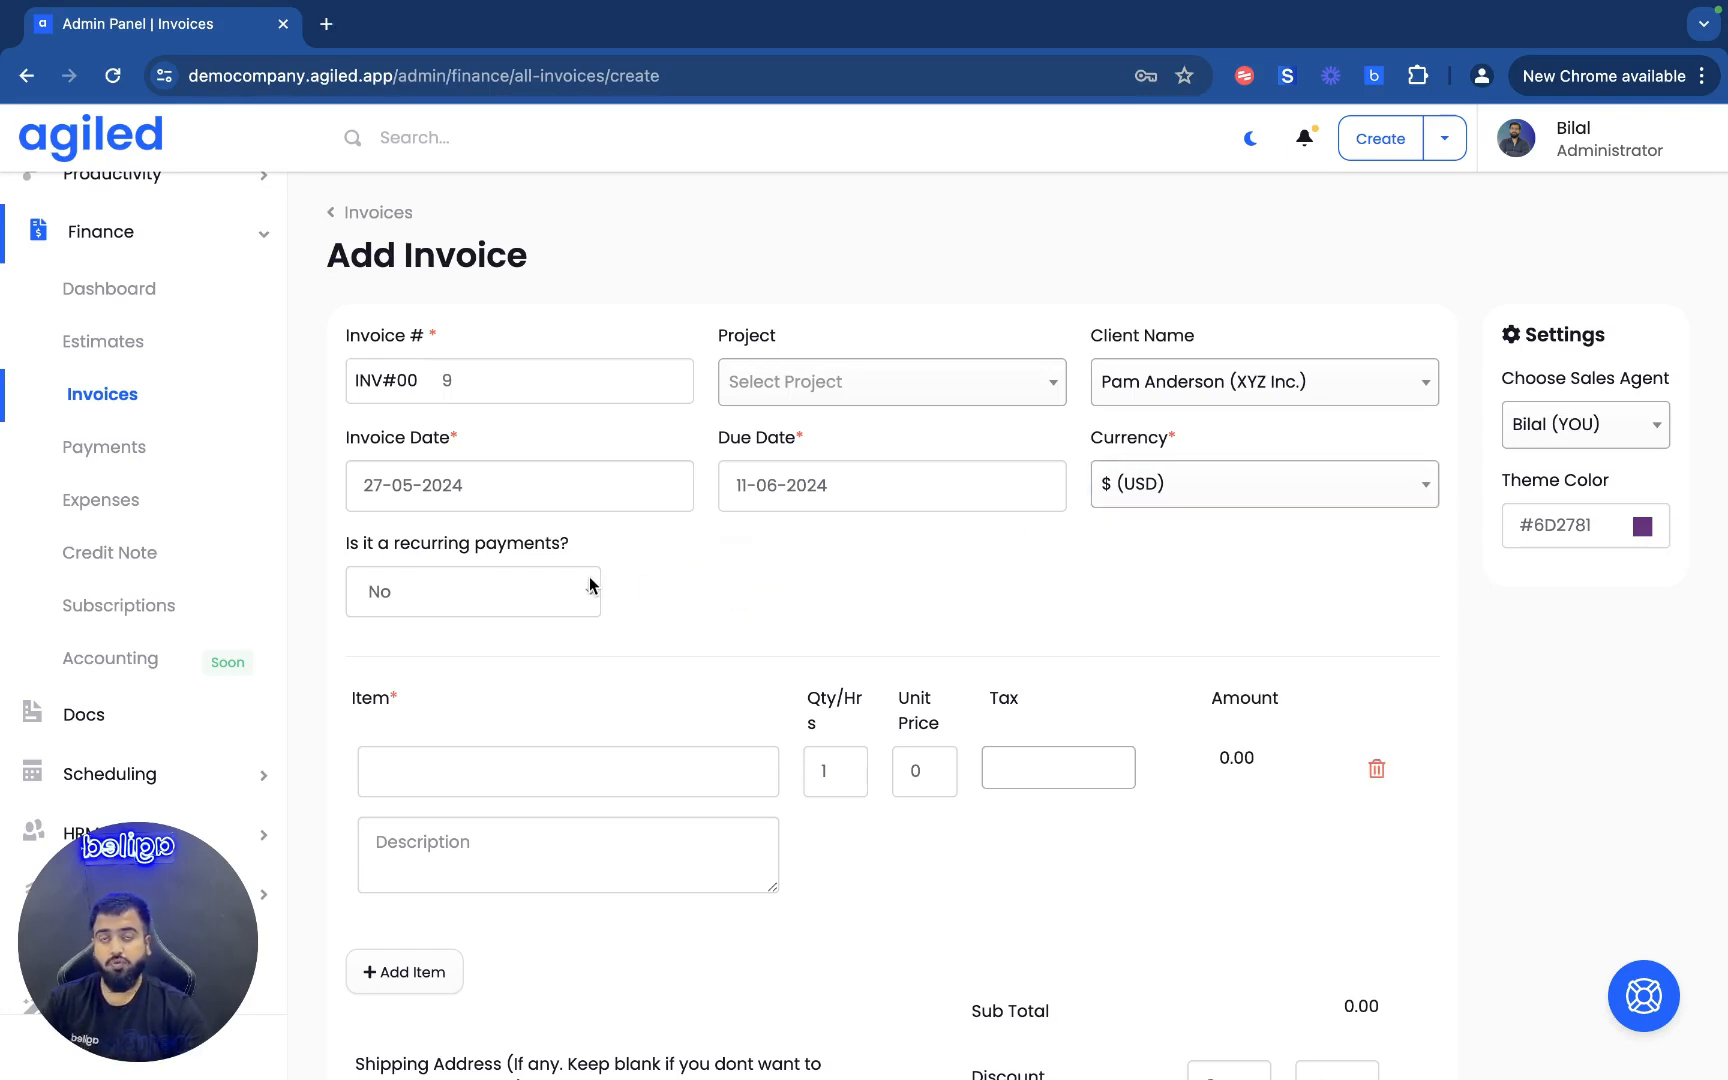
Step: Set recurring payments to Yes to view the billing options, and return the setting to No
{"action": "left_click", "coordinate": [540, 580]}
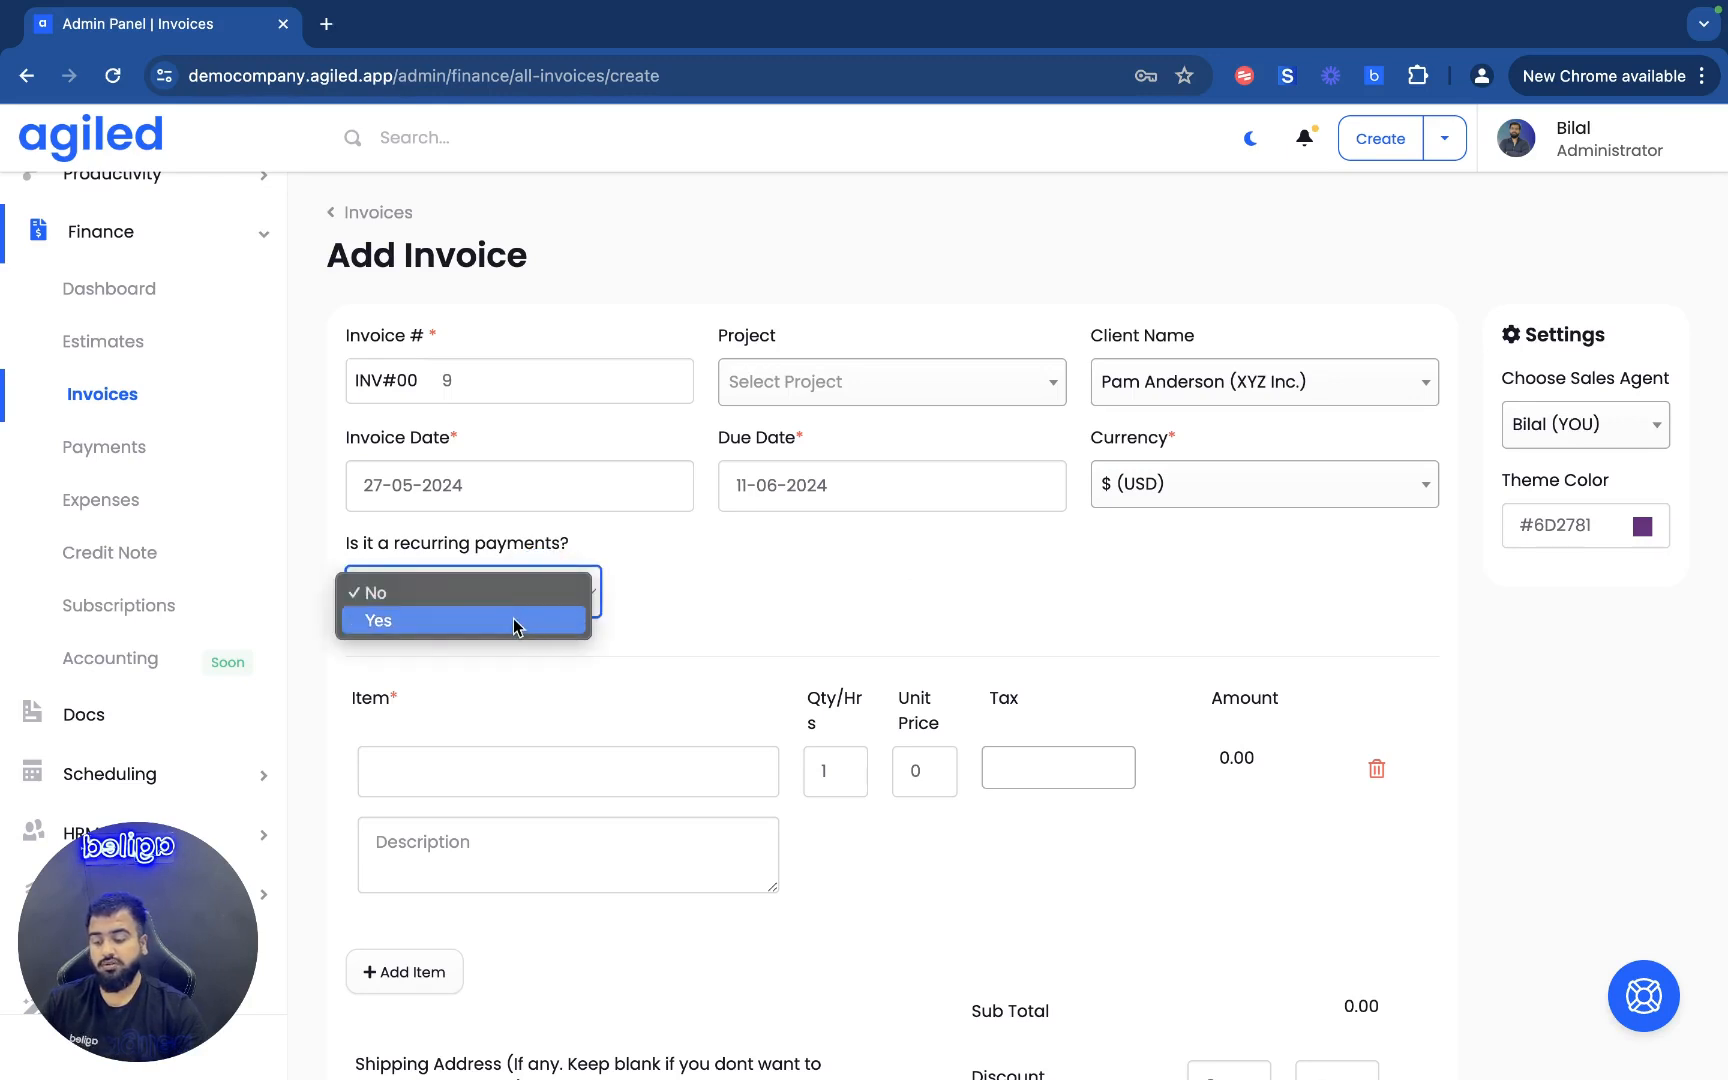
{"action": "left_click", "coordinate": [513, 621]}
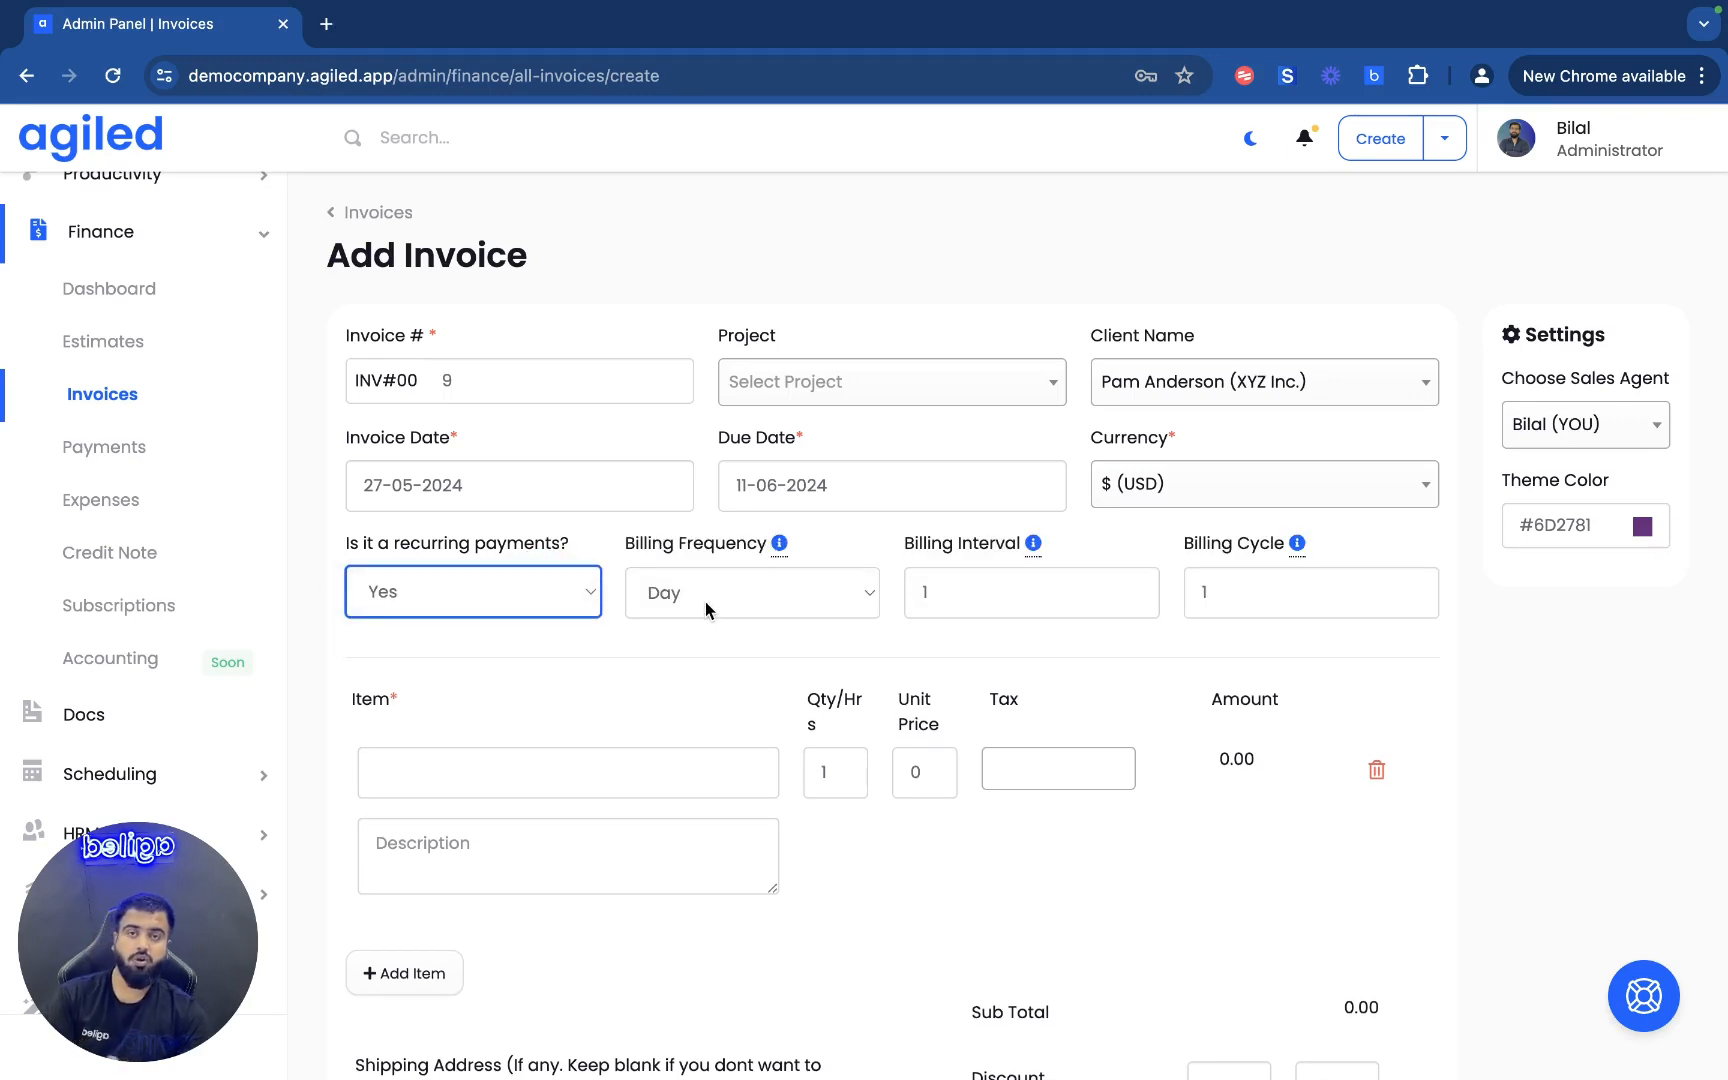
{"action": "left_click", "coordinate": [598, 605]}
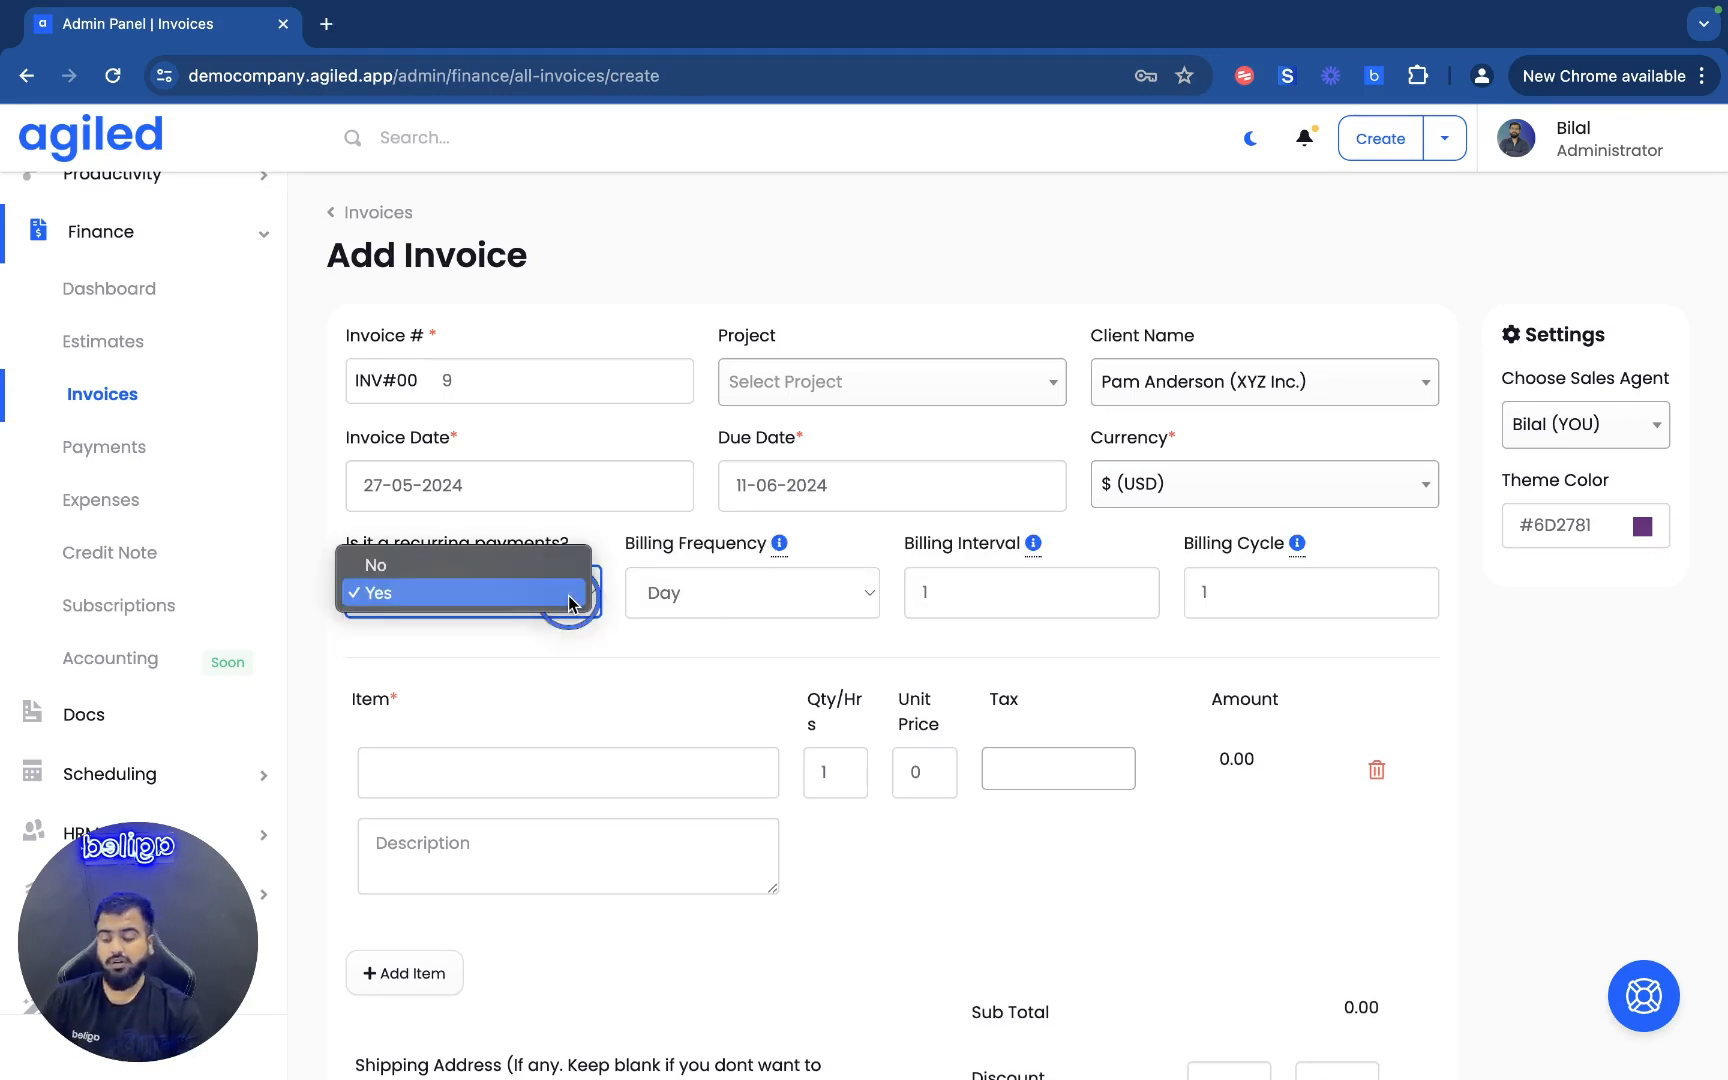
{"action": "left_click", "coordinate": [513, 567]}
Step: Choose the saved item Social Media Management as the invoice's first line item
{"action": "scroll", "coordinate": [541, 707], "scroll_direction": "down", "scroll_amount": 2}
{"action": "left_click", "coordinate": [522, 637]}
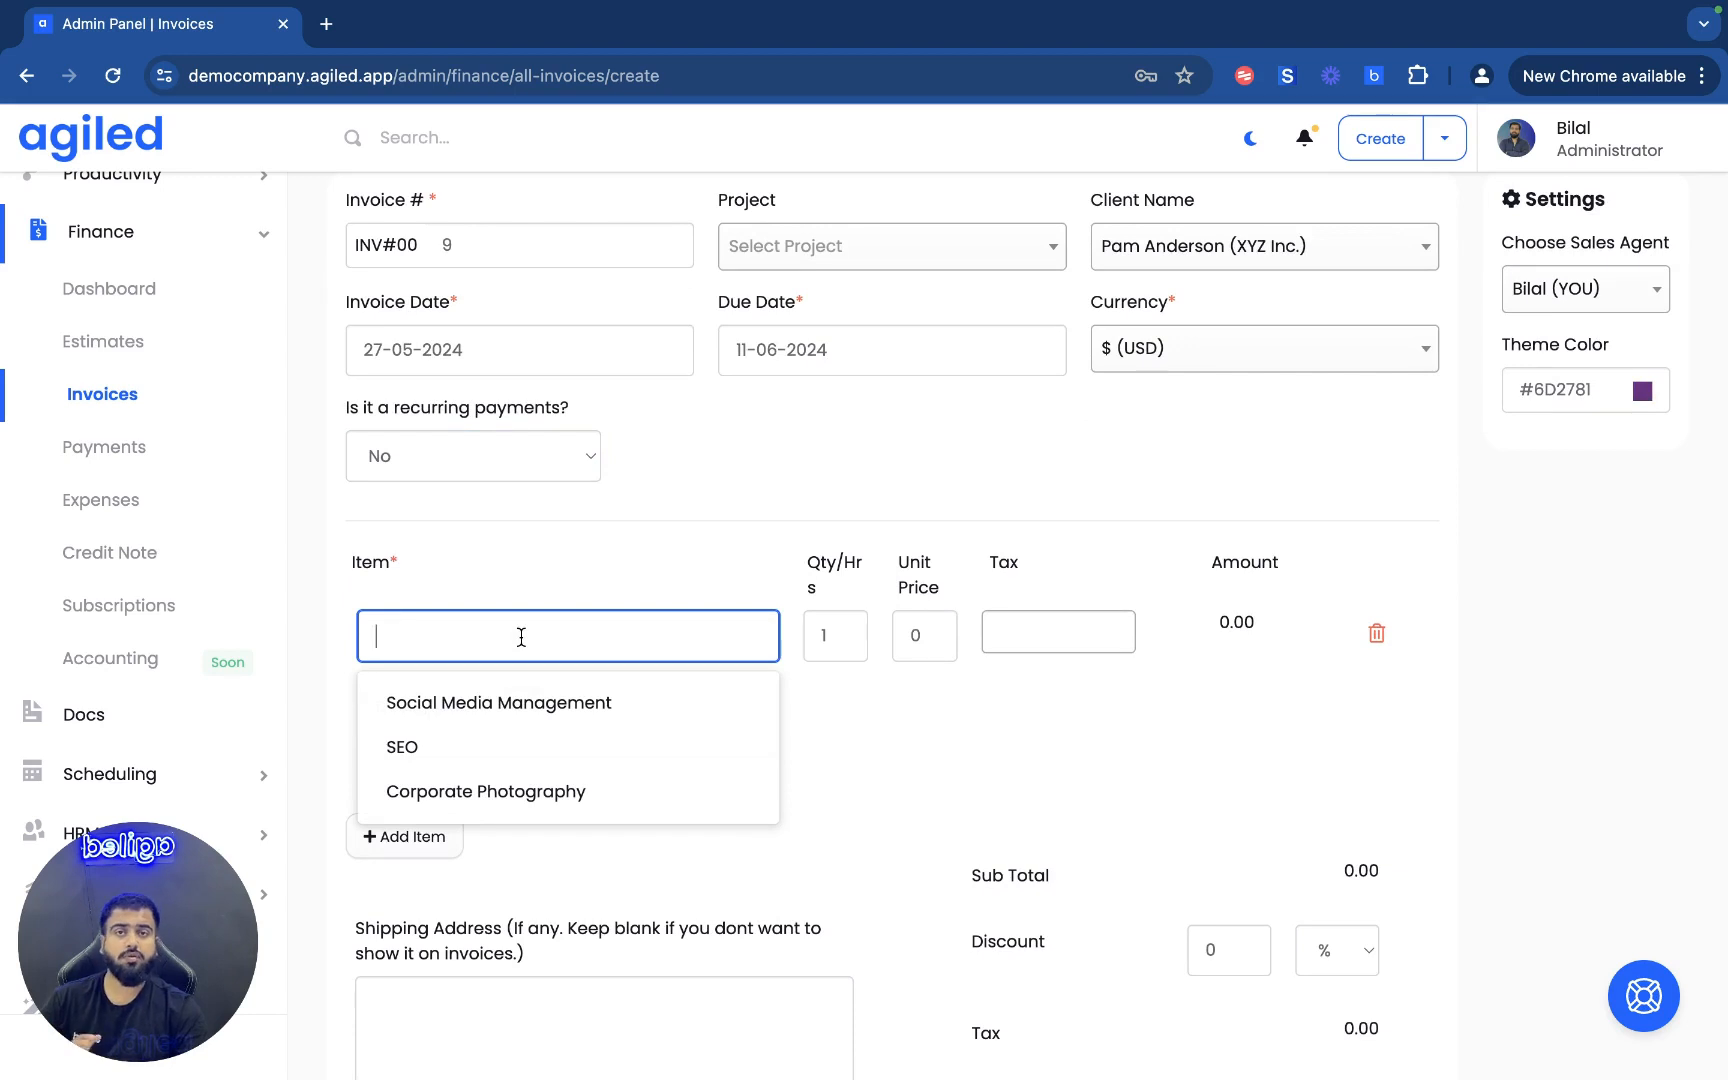
{"action": "left_click", "coordinate": [494, 705]}
Step: Add a second line item to the invoice and name it Setup Fee
{"action": "left_click", "coordinate": [418, 836]}
{"action": "left_click", "coordinate": [459, 800]}
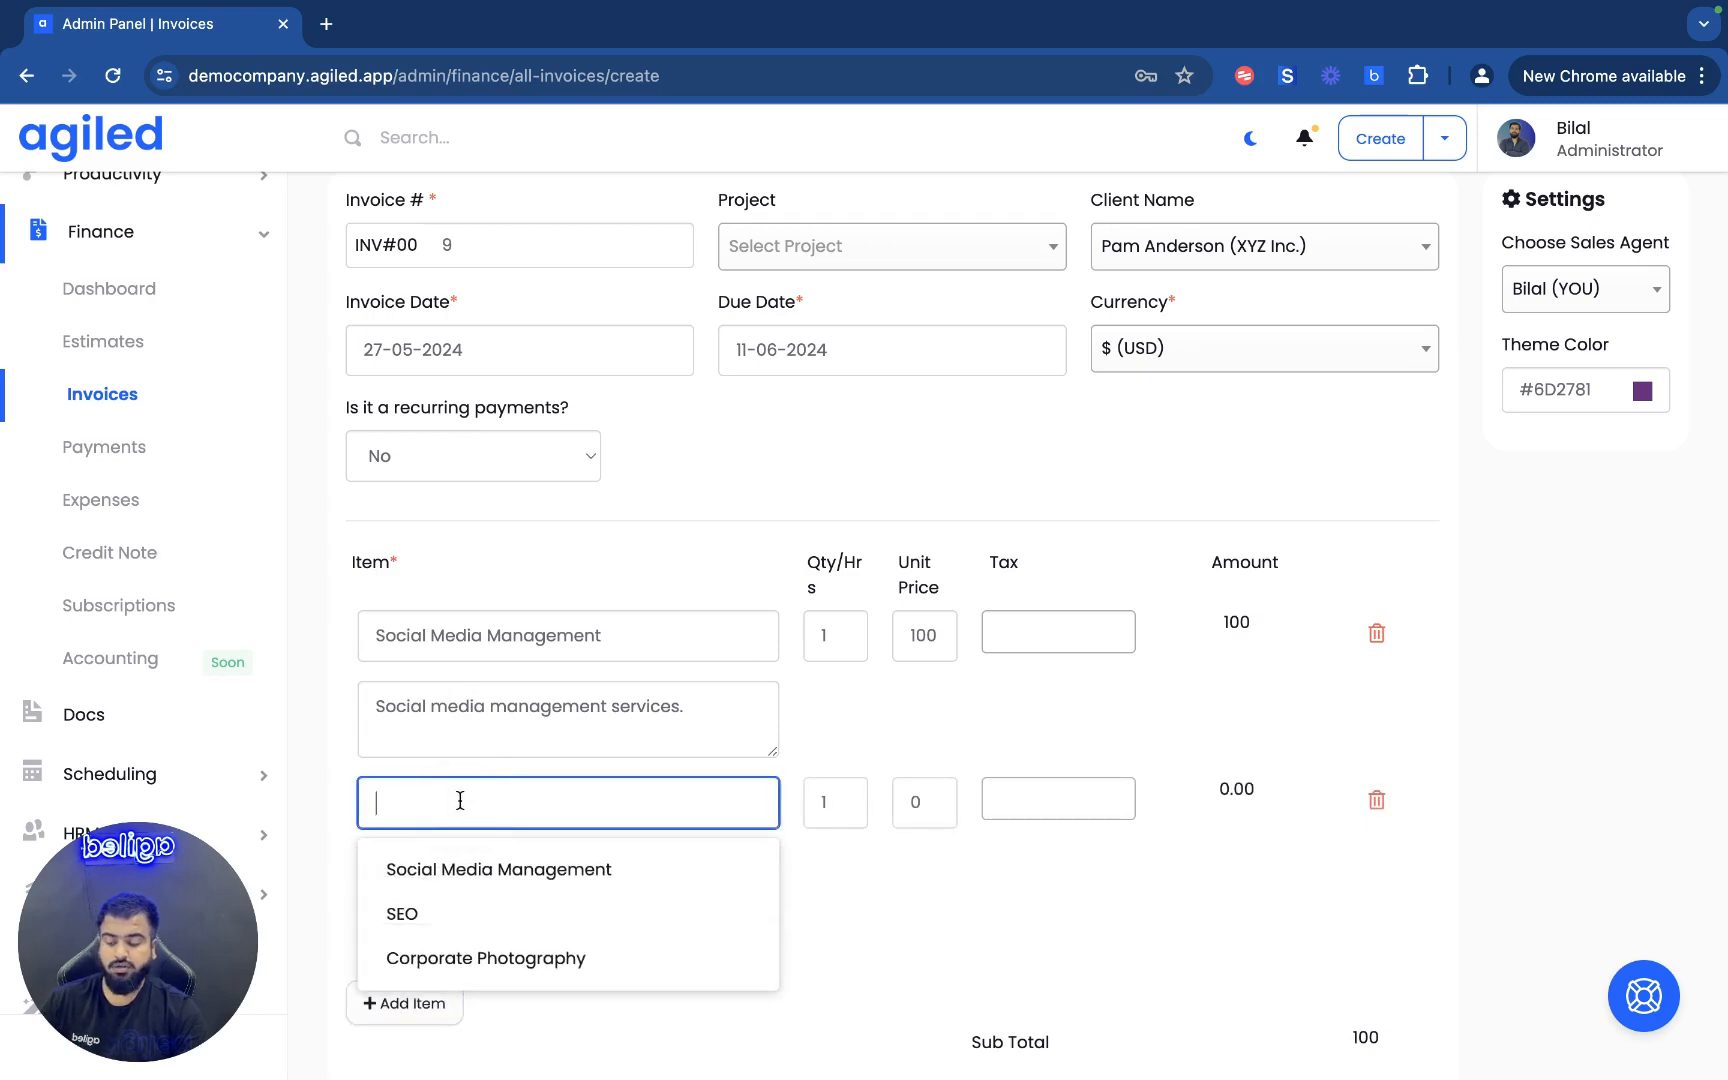
{"action": "type", "text": "Setup S"}
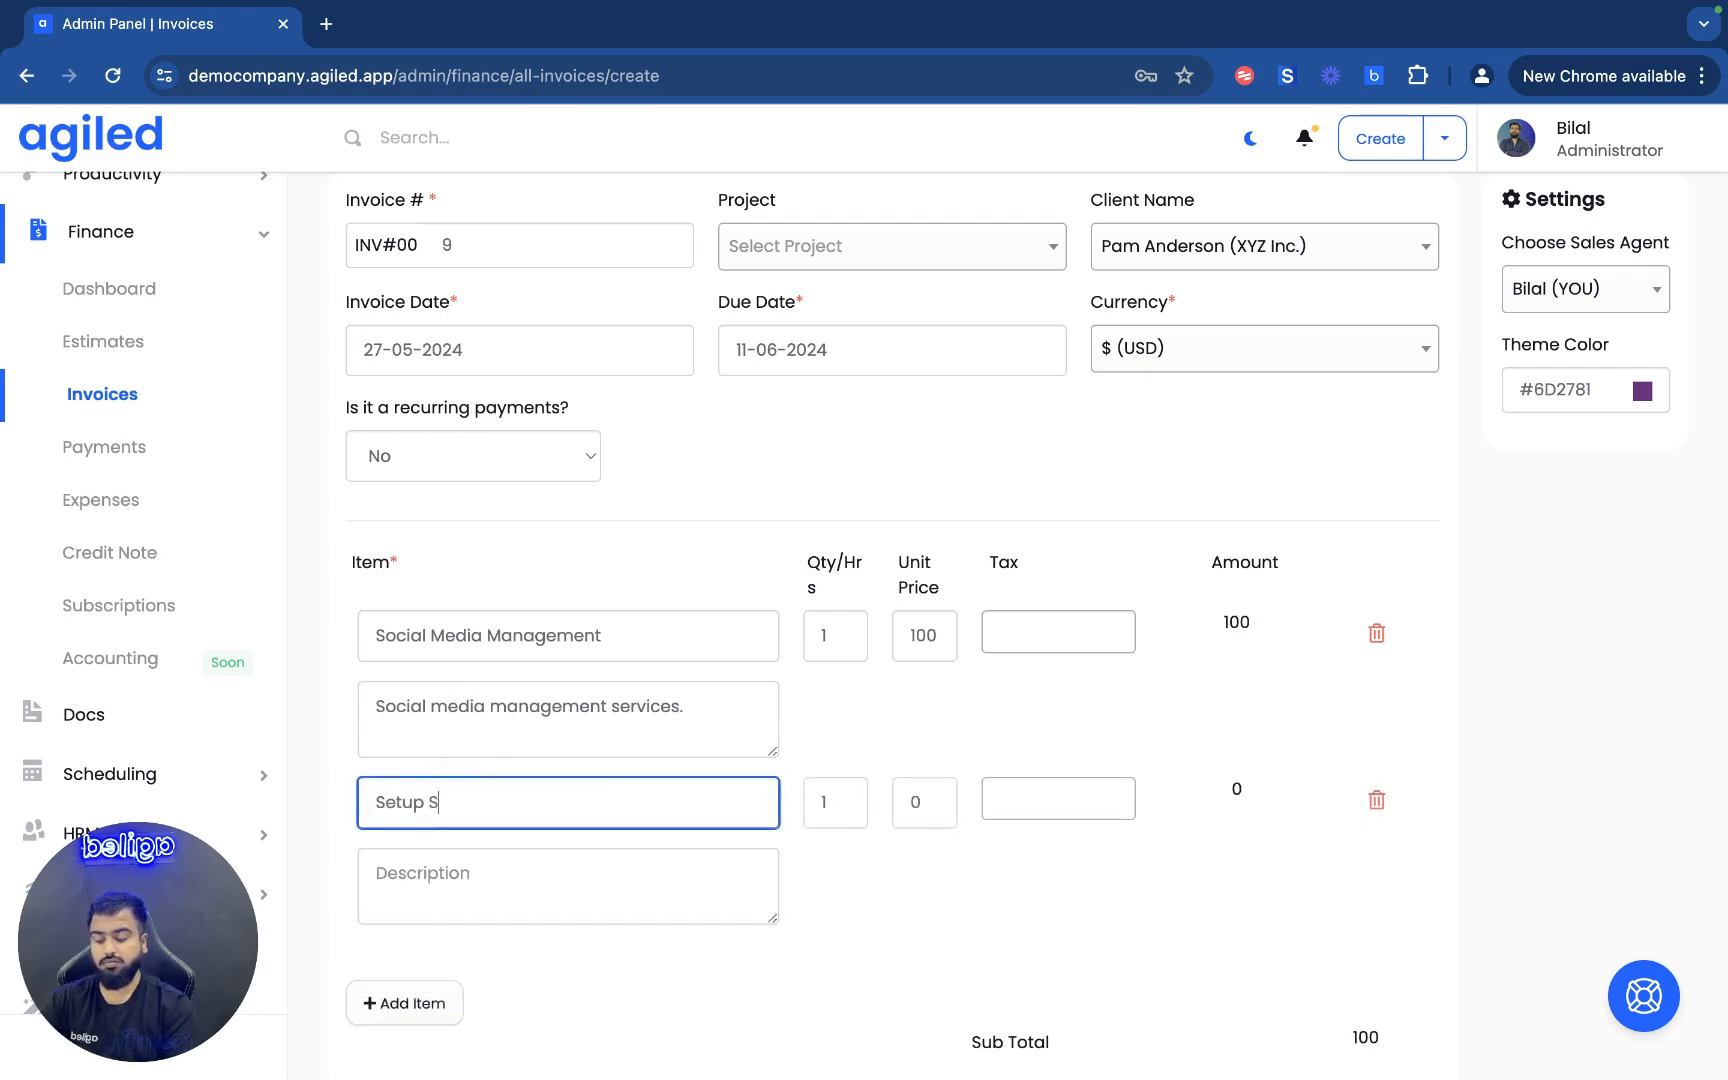
{"action": "key", "text": "BackSpace"}
{"action": "type", "text": "Fee"}
Step: Set the Setup Fee's unit price to 300 and apply the GST: 17% tax to it
{"action": "key", "text": "Tab"}
{"action": "key", "text": "Tab"}
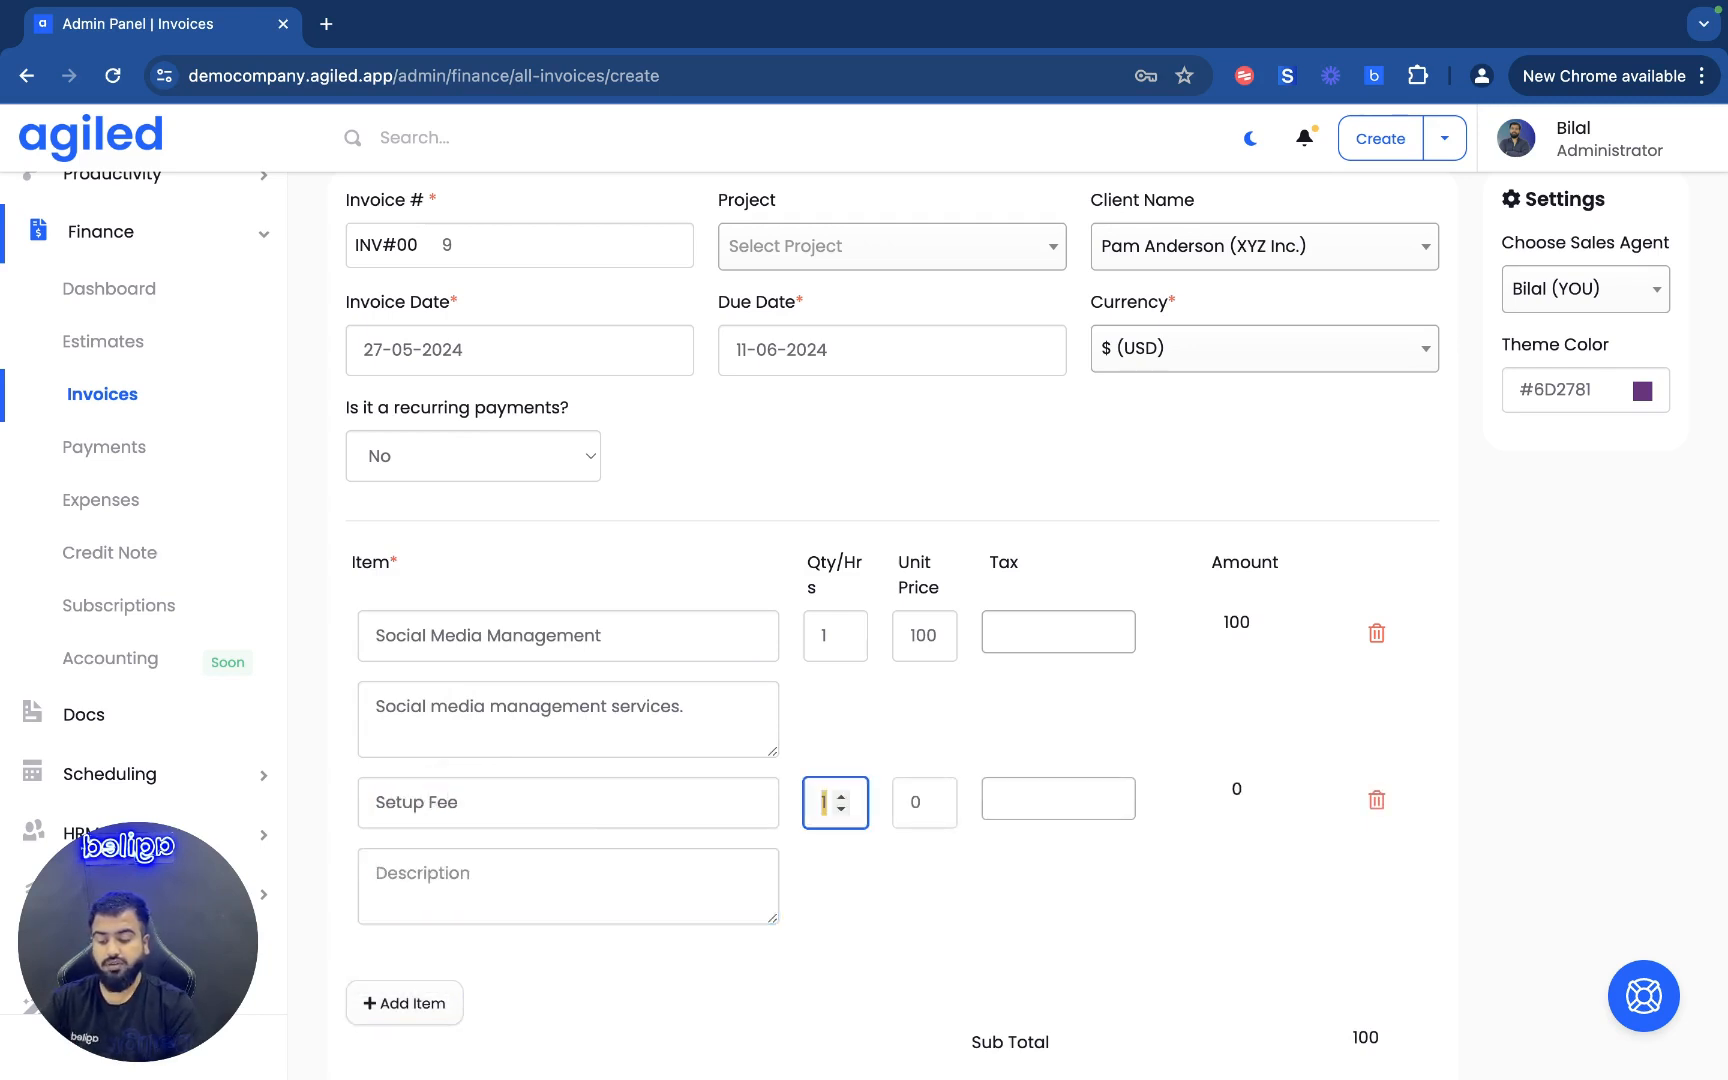
{"action": "key", "text": "Tab"}
{"action": "type", "text": "30"}
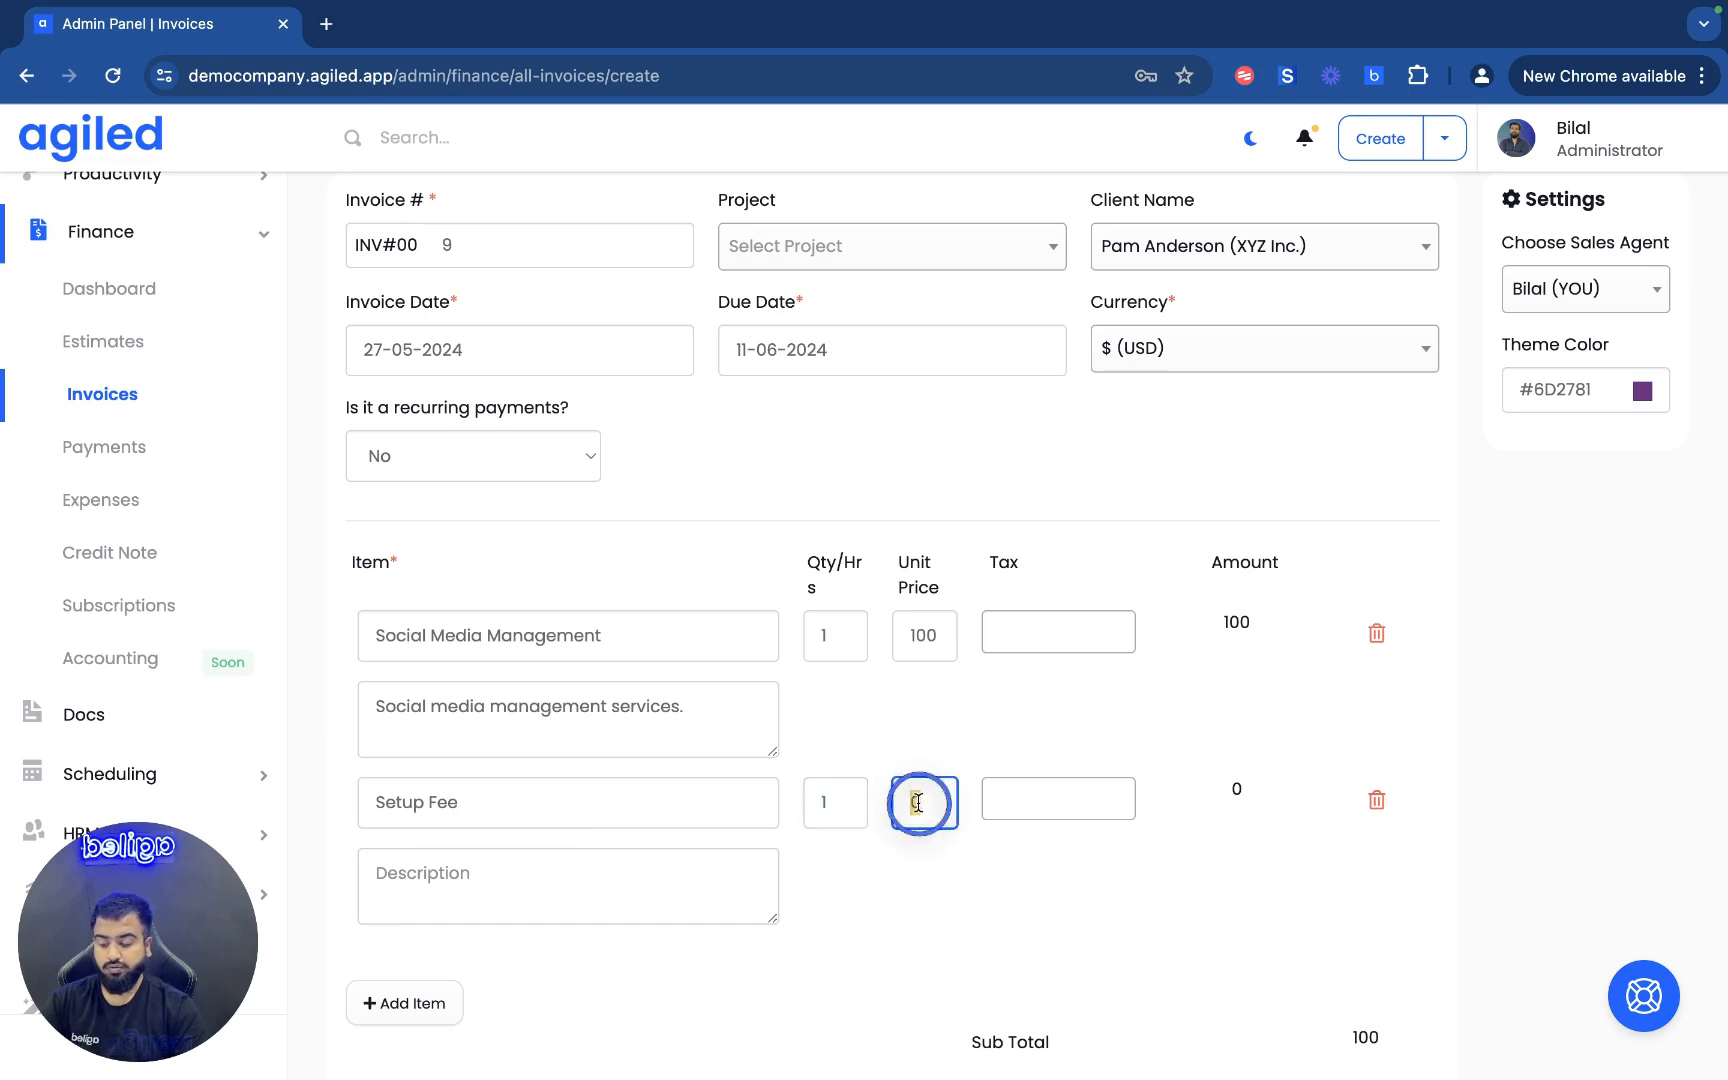
{"action": "type", "text": "0"}
{"action": "left_click", "coordinate": [1028, 797]}
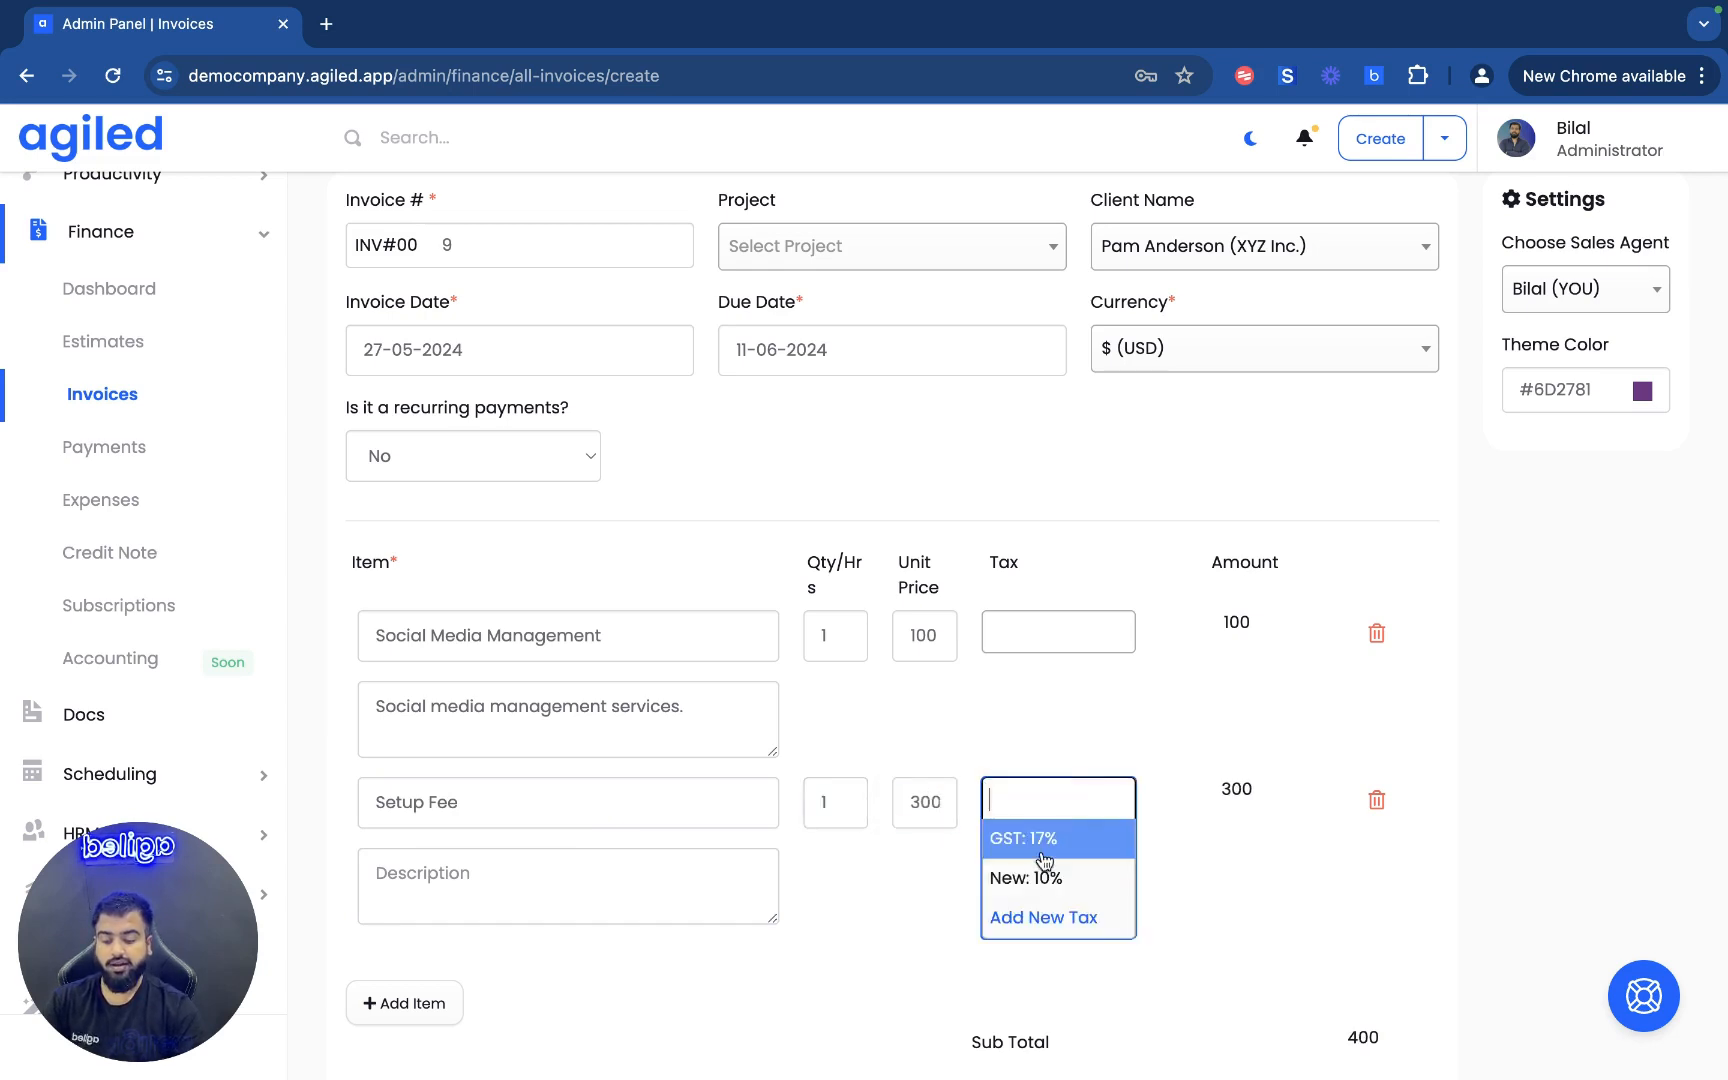
{"action": "left_click", "coordinate": [1041, 853]}
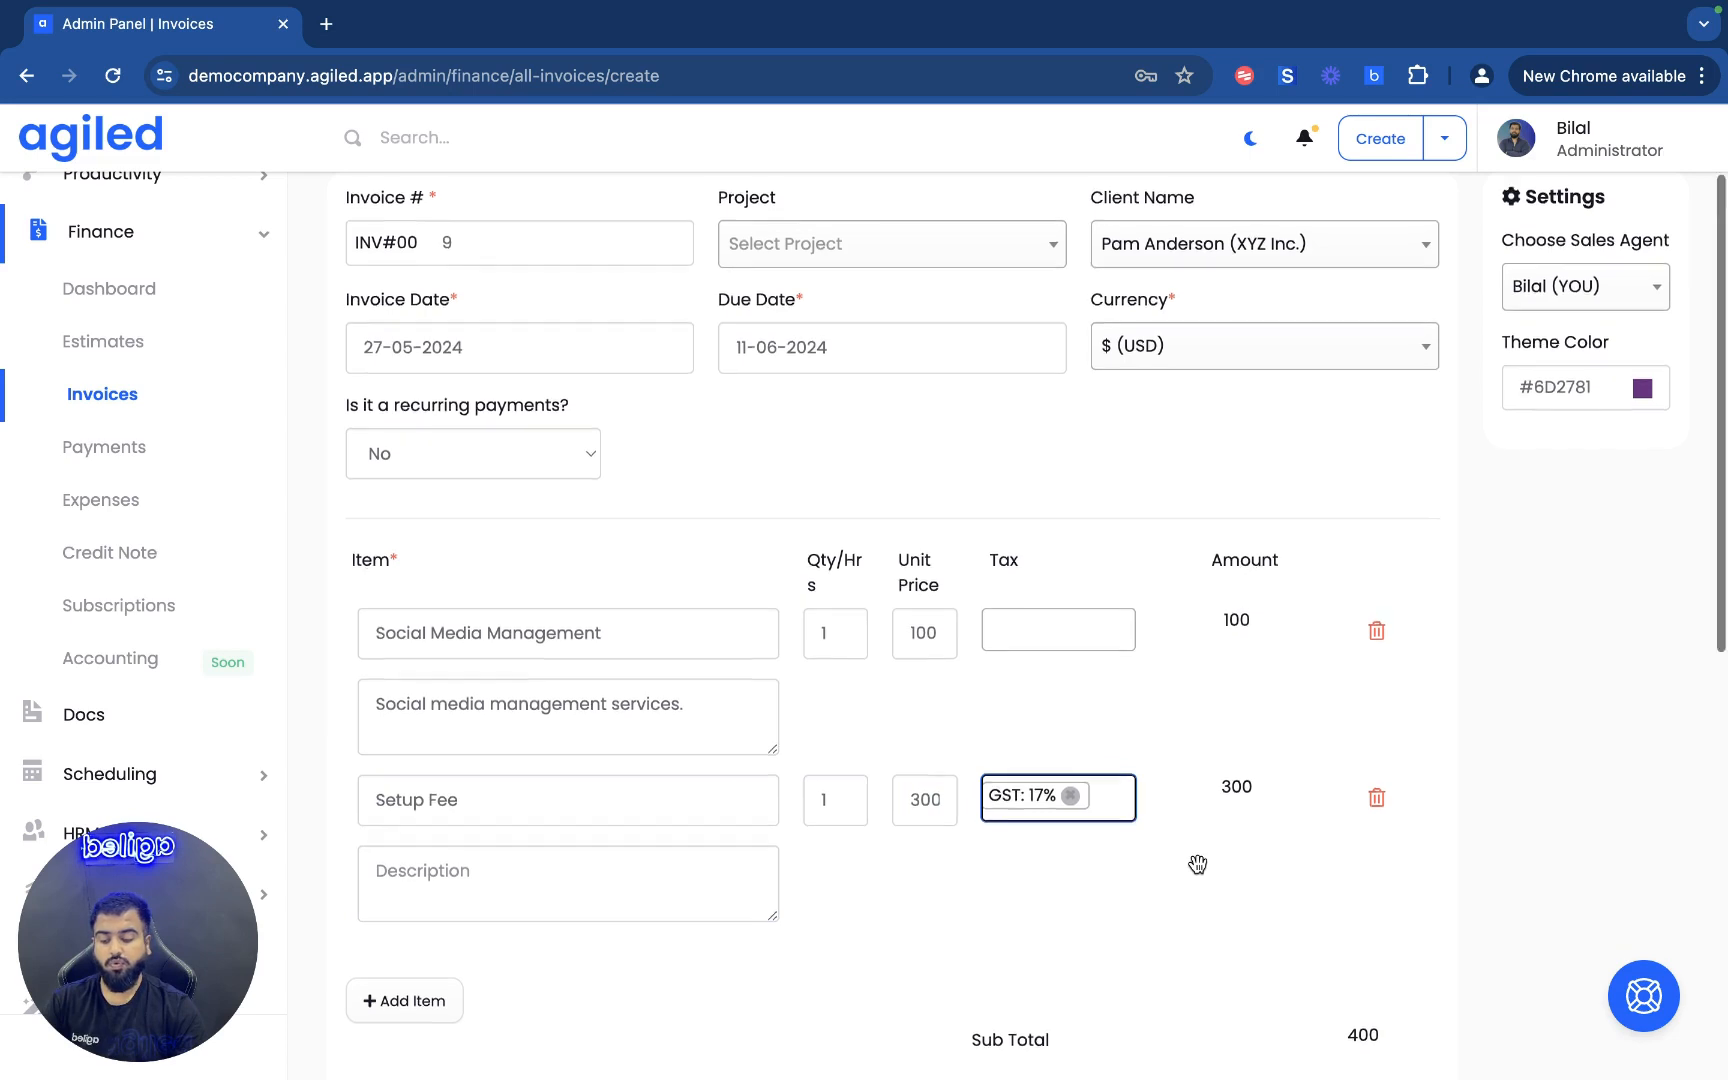
Step: Review the invoice's totals and its shipping address, note and terms fields
{"action": "scroll", "coordinate": [1197, 868], "scroll_direction": "down", "scroll_amount": 3}
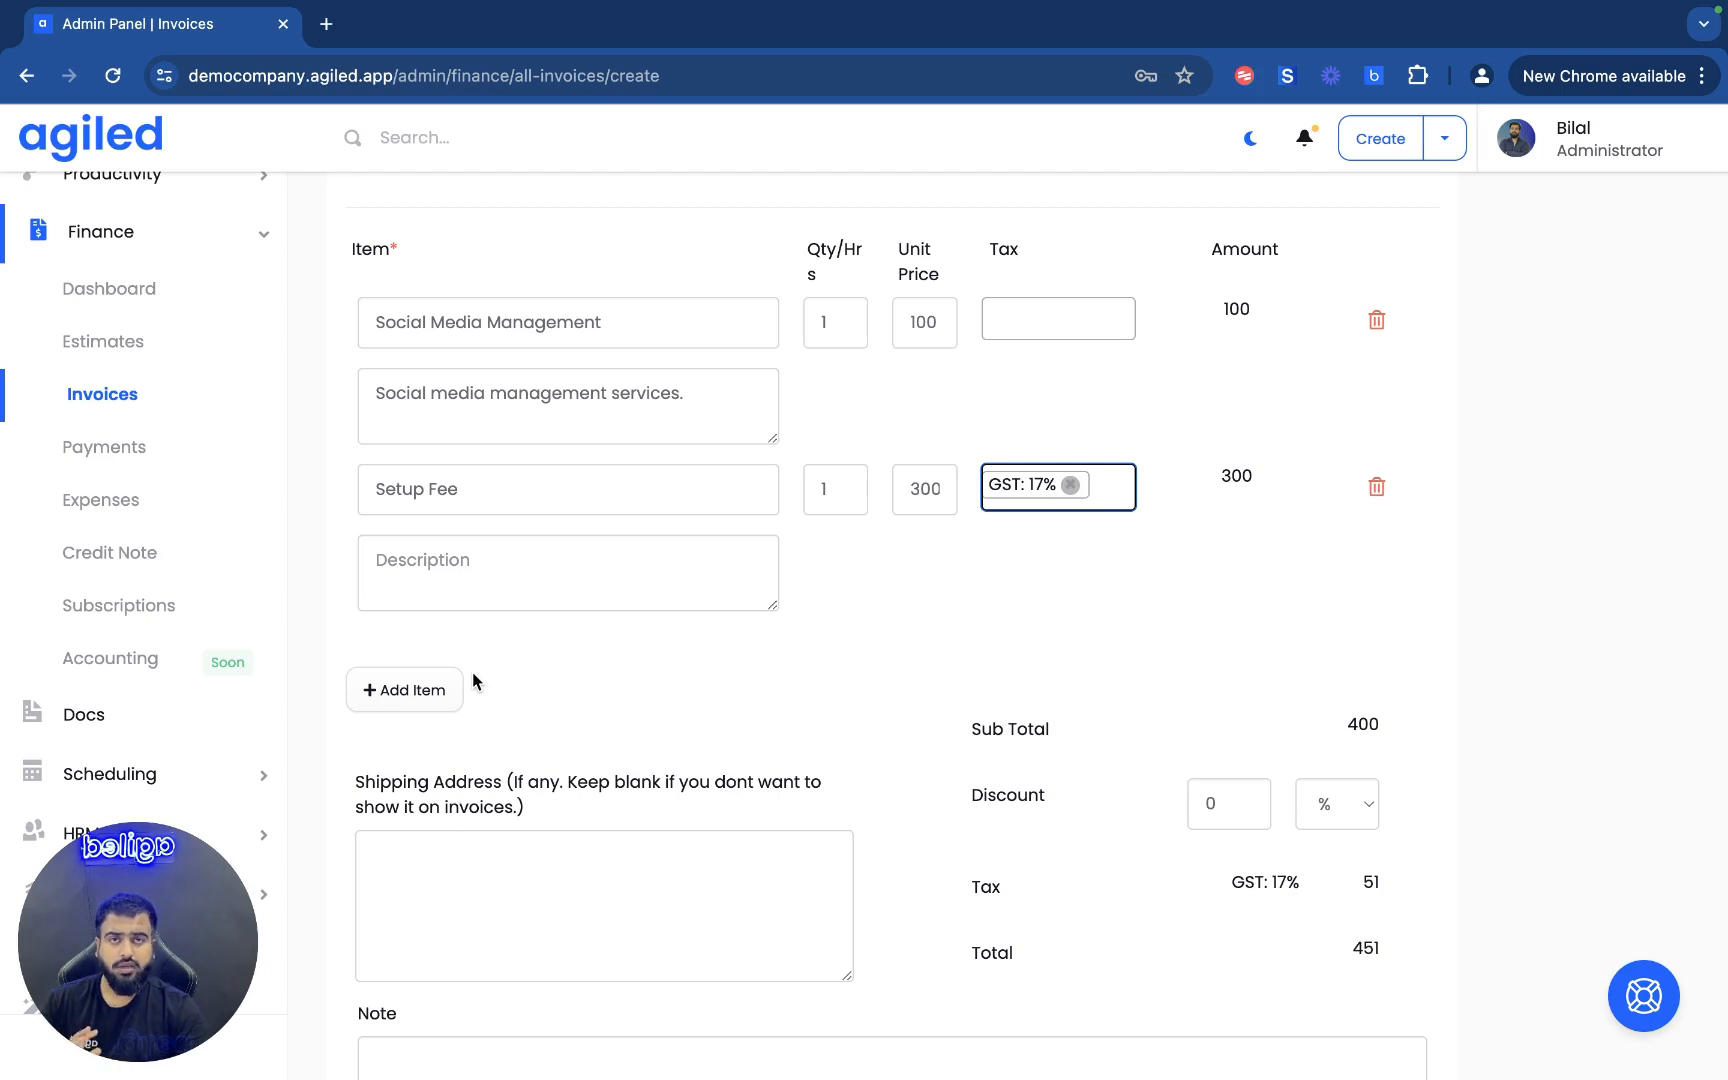
{"action": "left_click", "coordinate": [472, 906]}
{"action": "scroll", "coordinate": [475, 910], "scroll_direction": "down", "scroll_amount": 2}
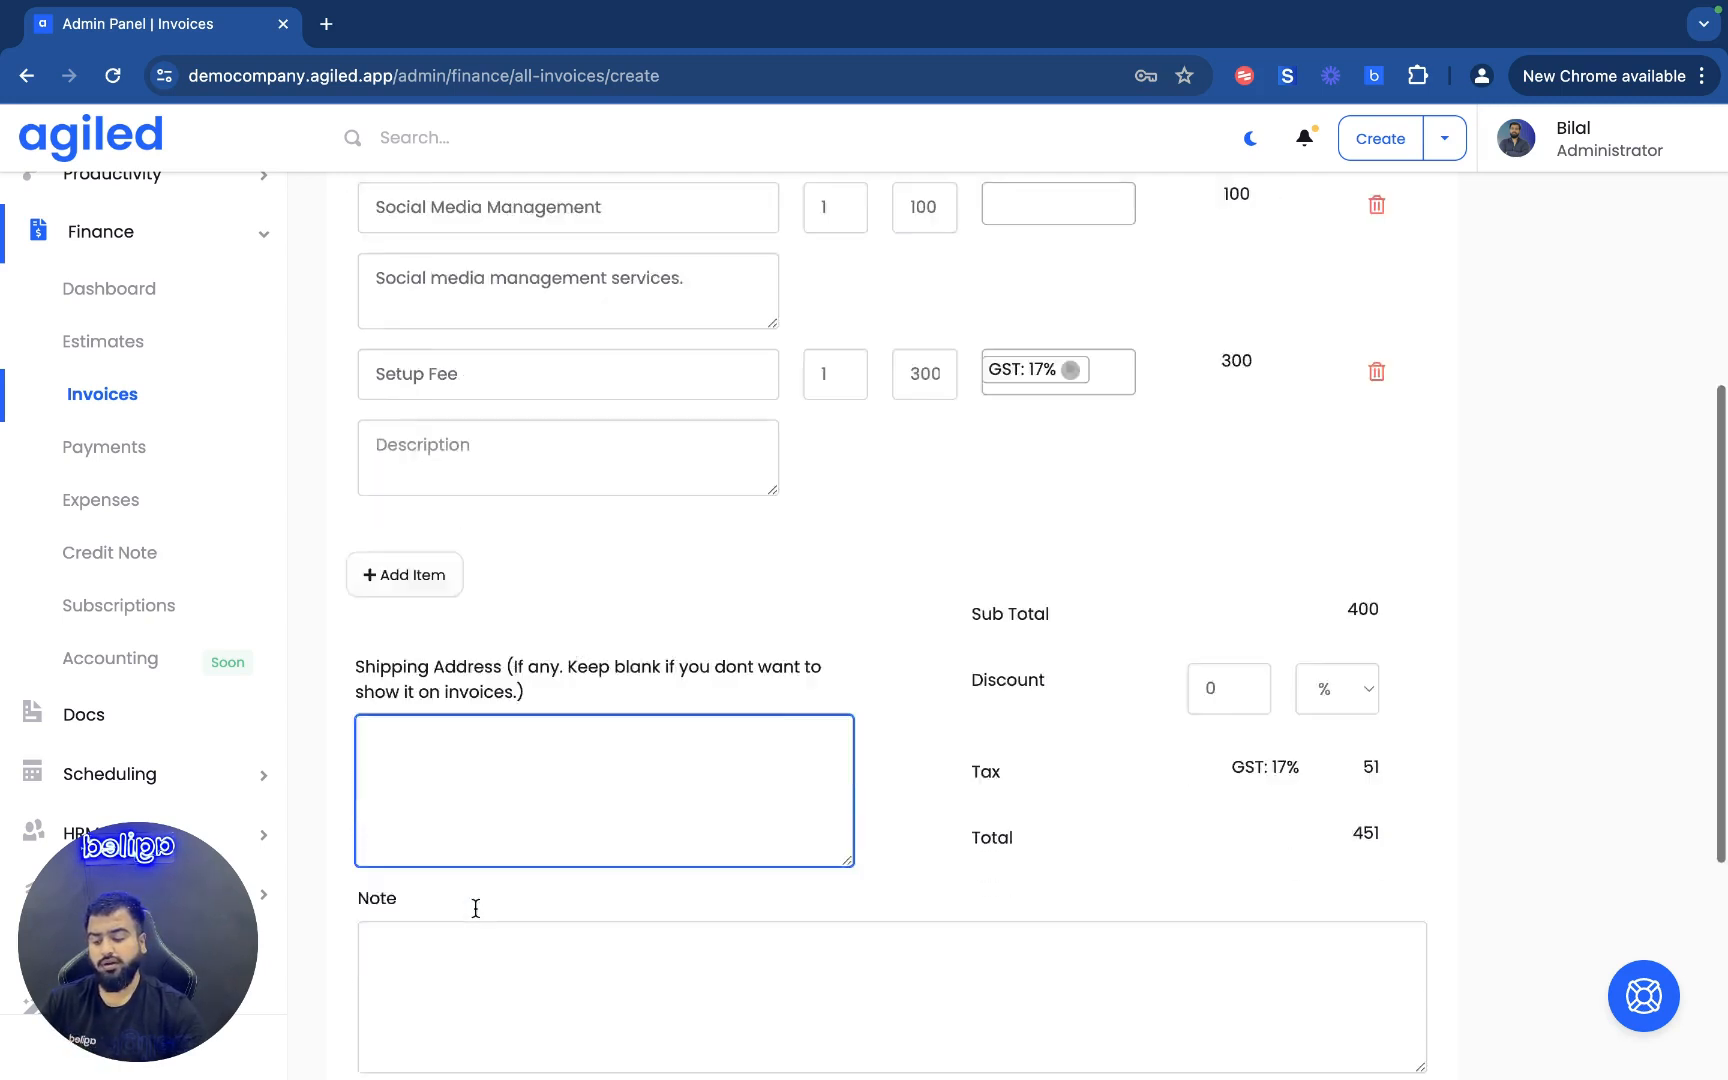
{"action": "scroll", "coordinate": [629, 850], "scroll_direction": "down", "scroll_amount": 2}
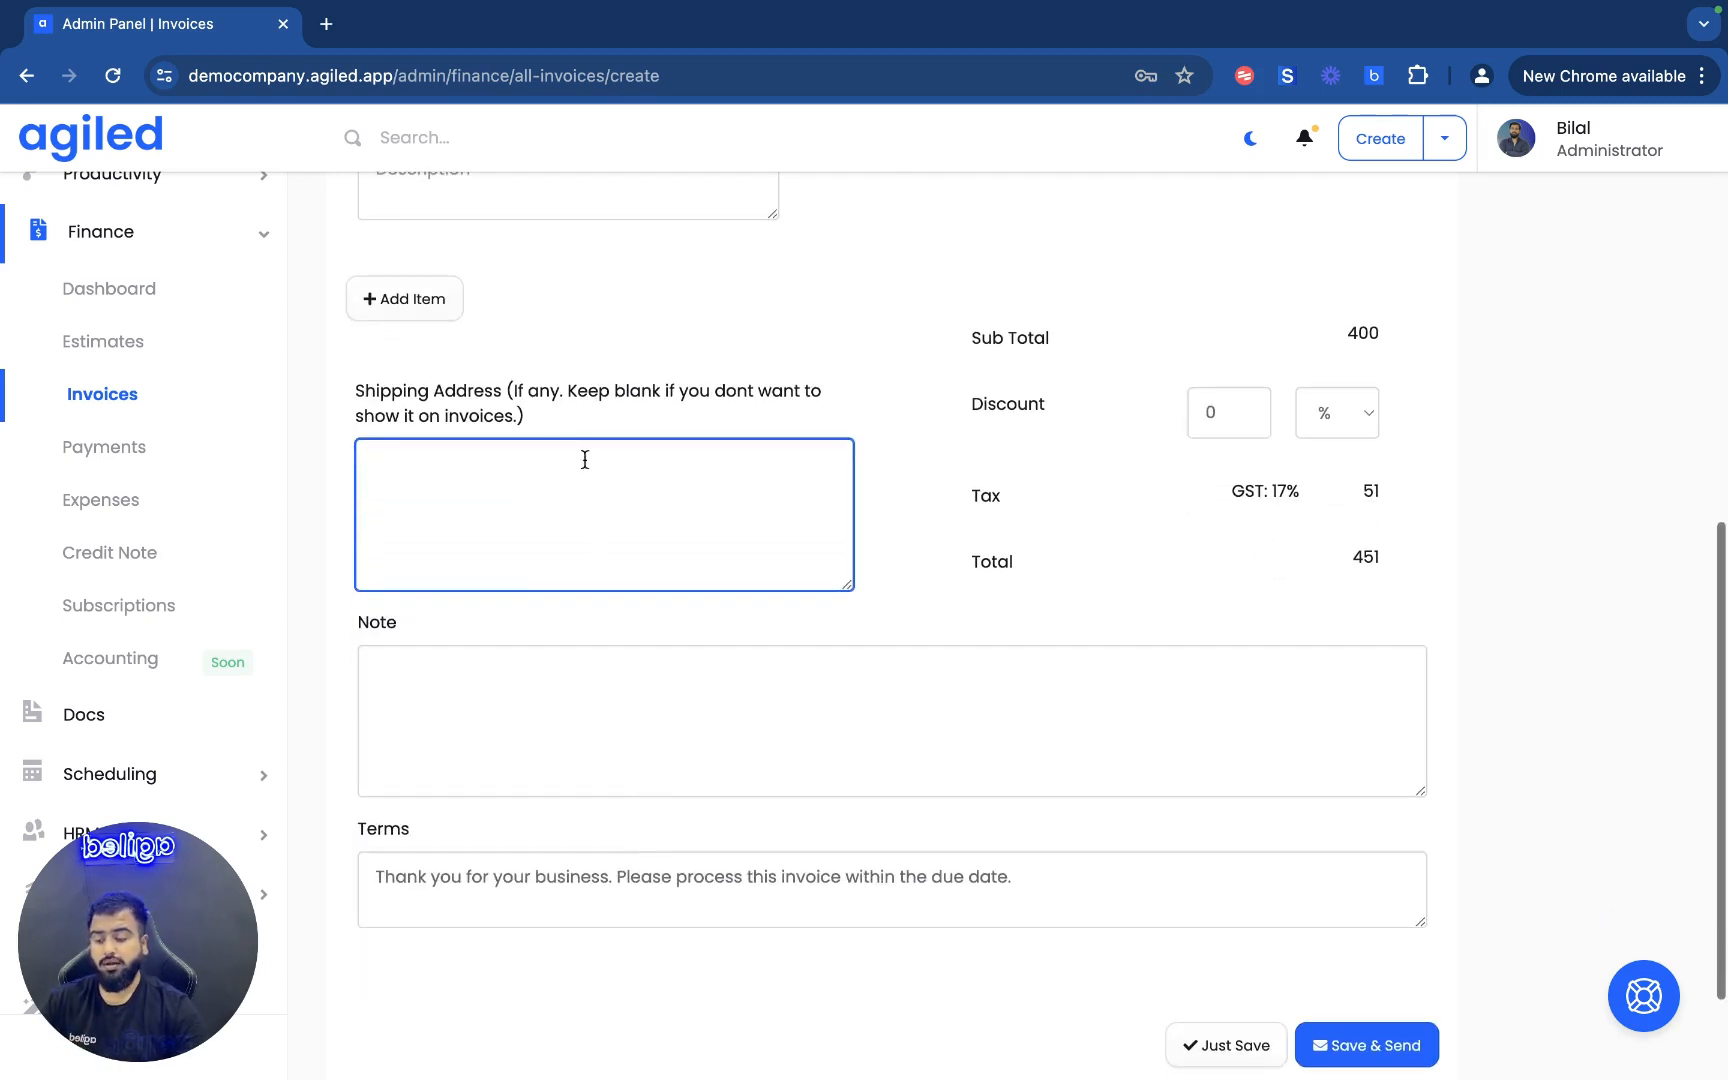
{"action": "left_click", "coordinate": [464, 689]}
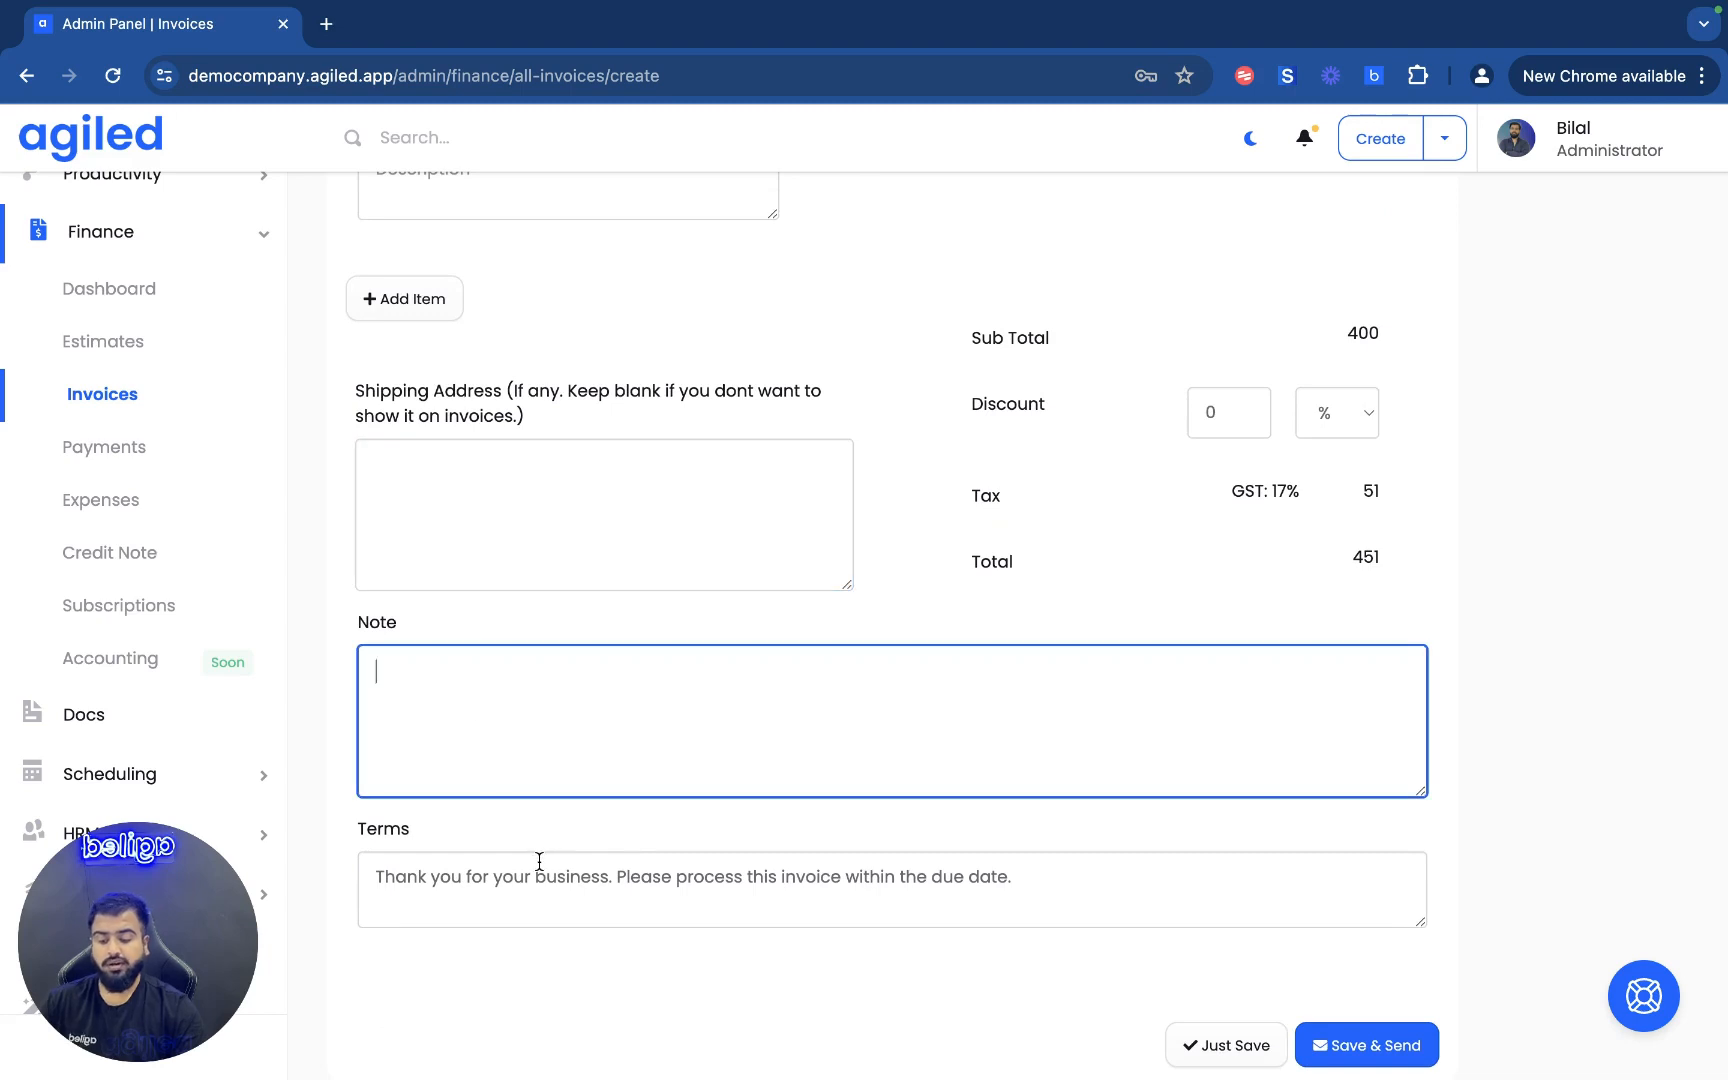
{"action": "scroll", "coordinate": [802, 817], "scroll_direction": "down", "scroll_amount": 2}
{"action": "scroll", "coordinate": [802, 817], "scroll_direction": "up", "scroll_amount": 3}
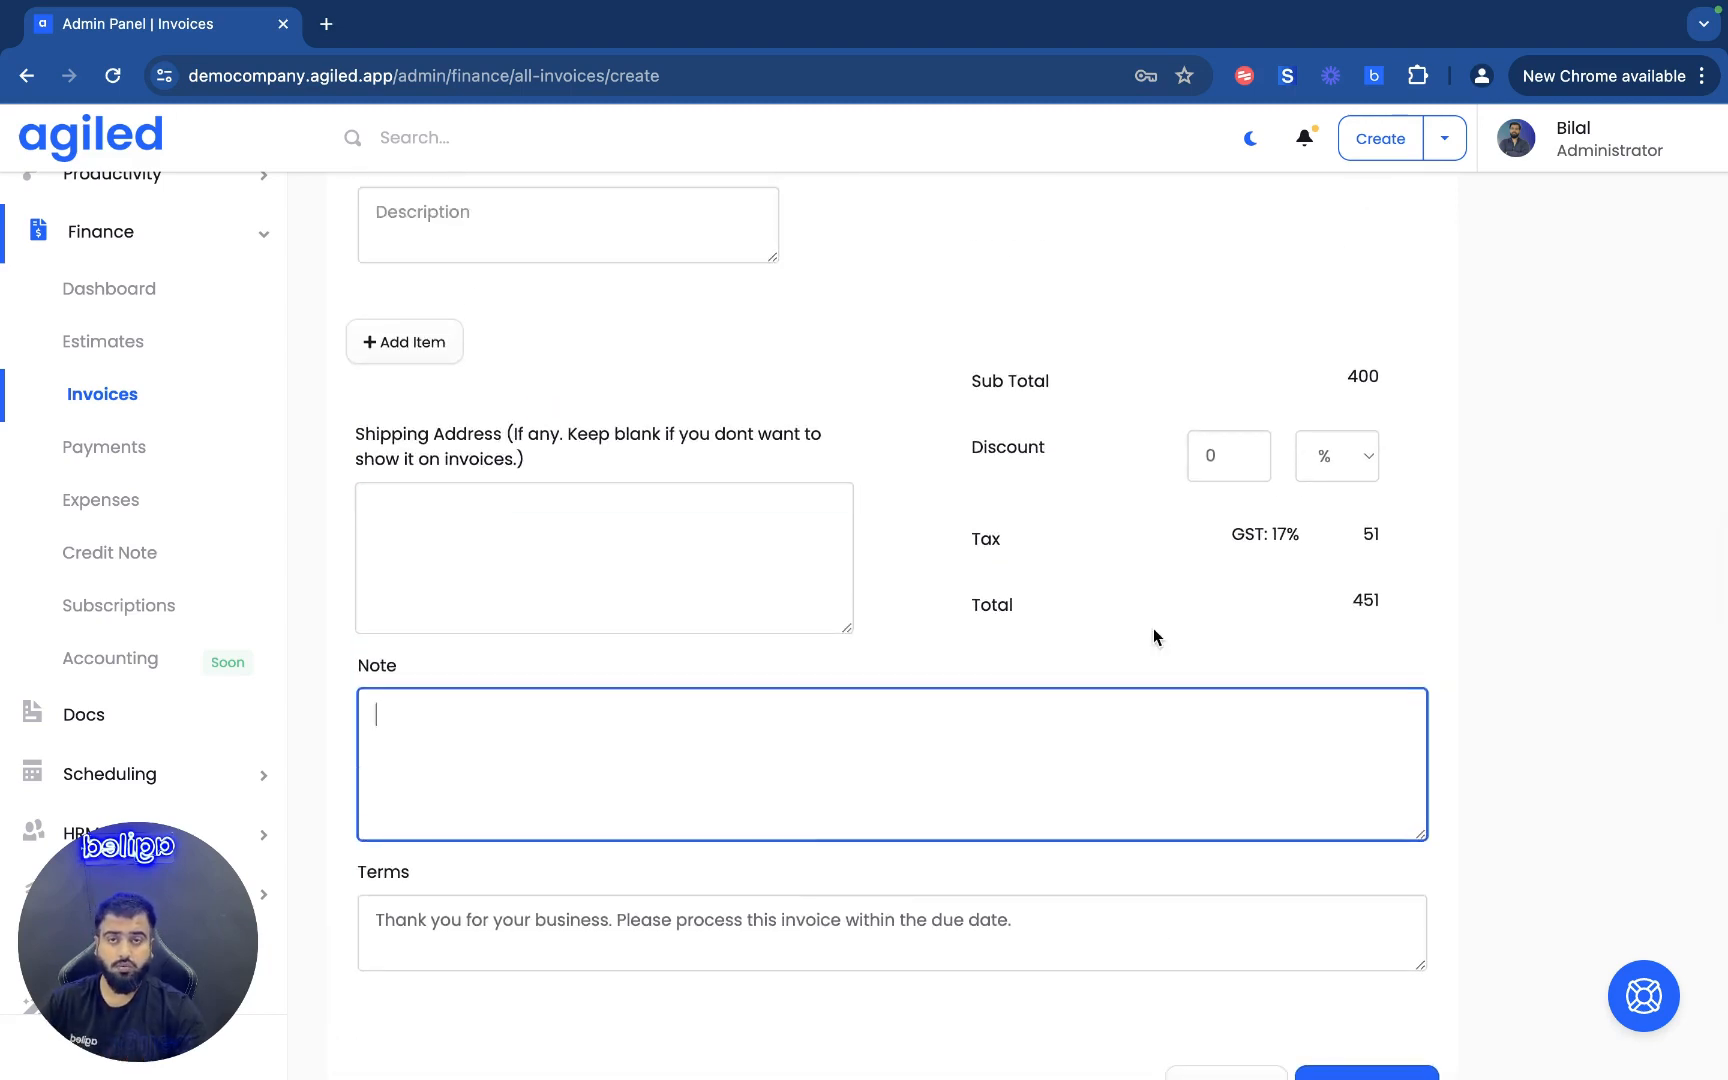
Step: Set the invoice's discount type to an amount instead of a percentage
{"action": "left_click", "coordinate": [1215, 452]}
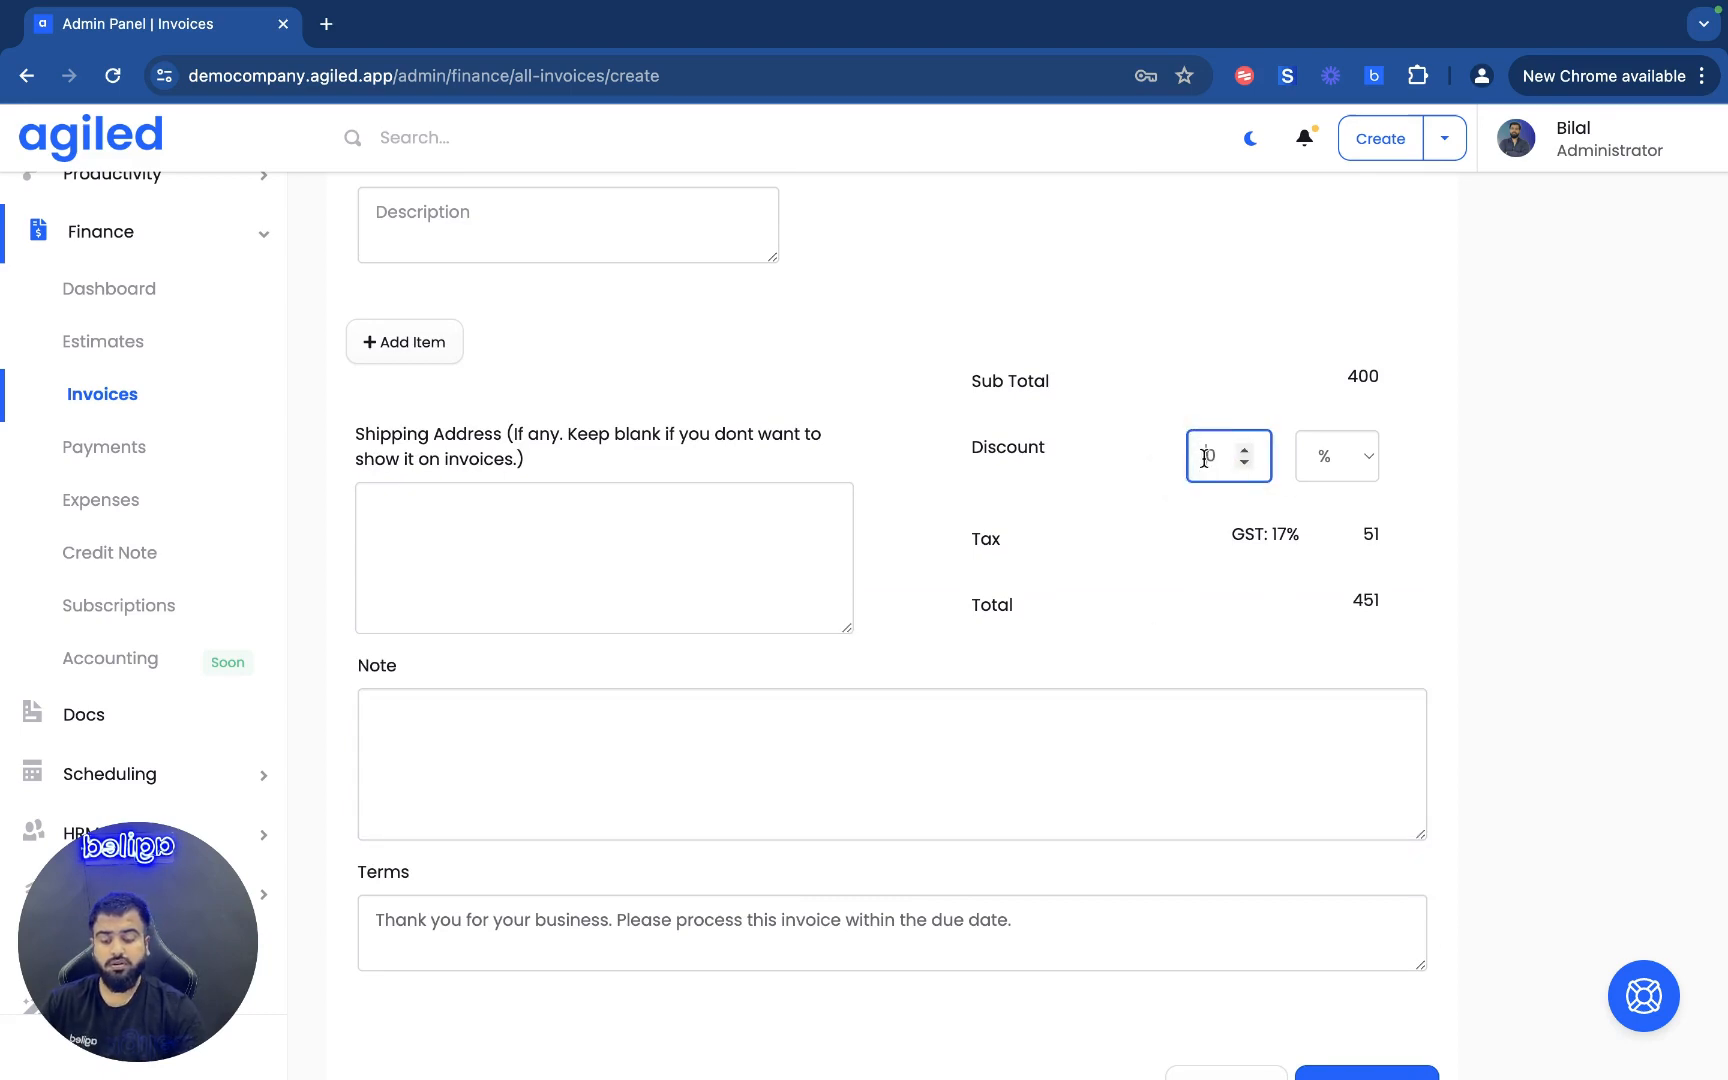
{"action": "left_click", "coordinate": [1332, 464]}
{"action": "left_click", "coordinate": [1334, 487]}
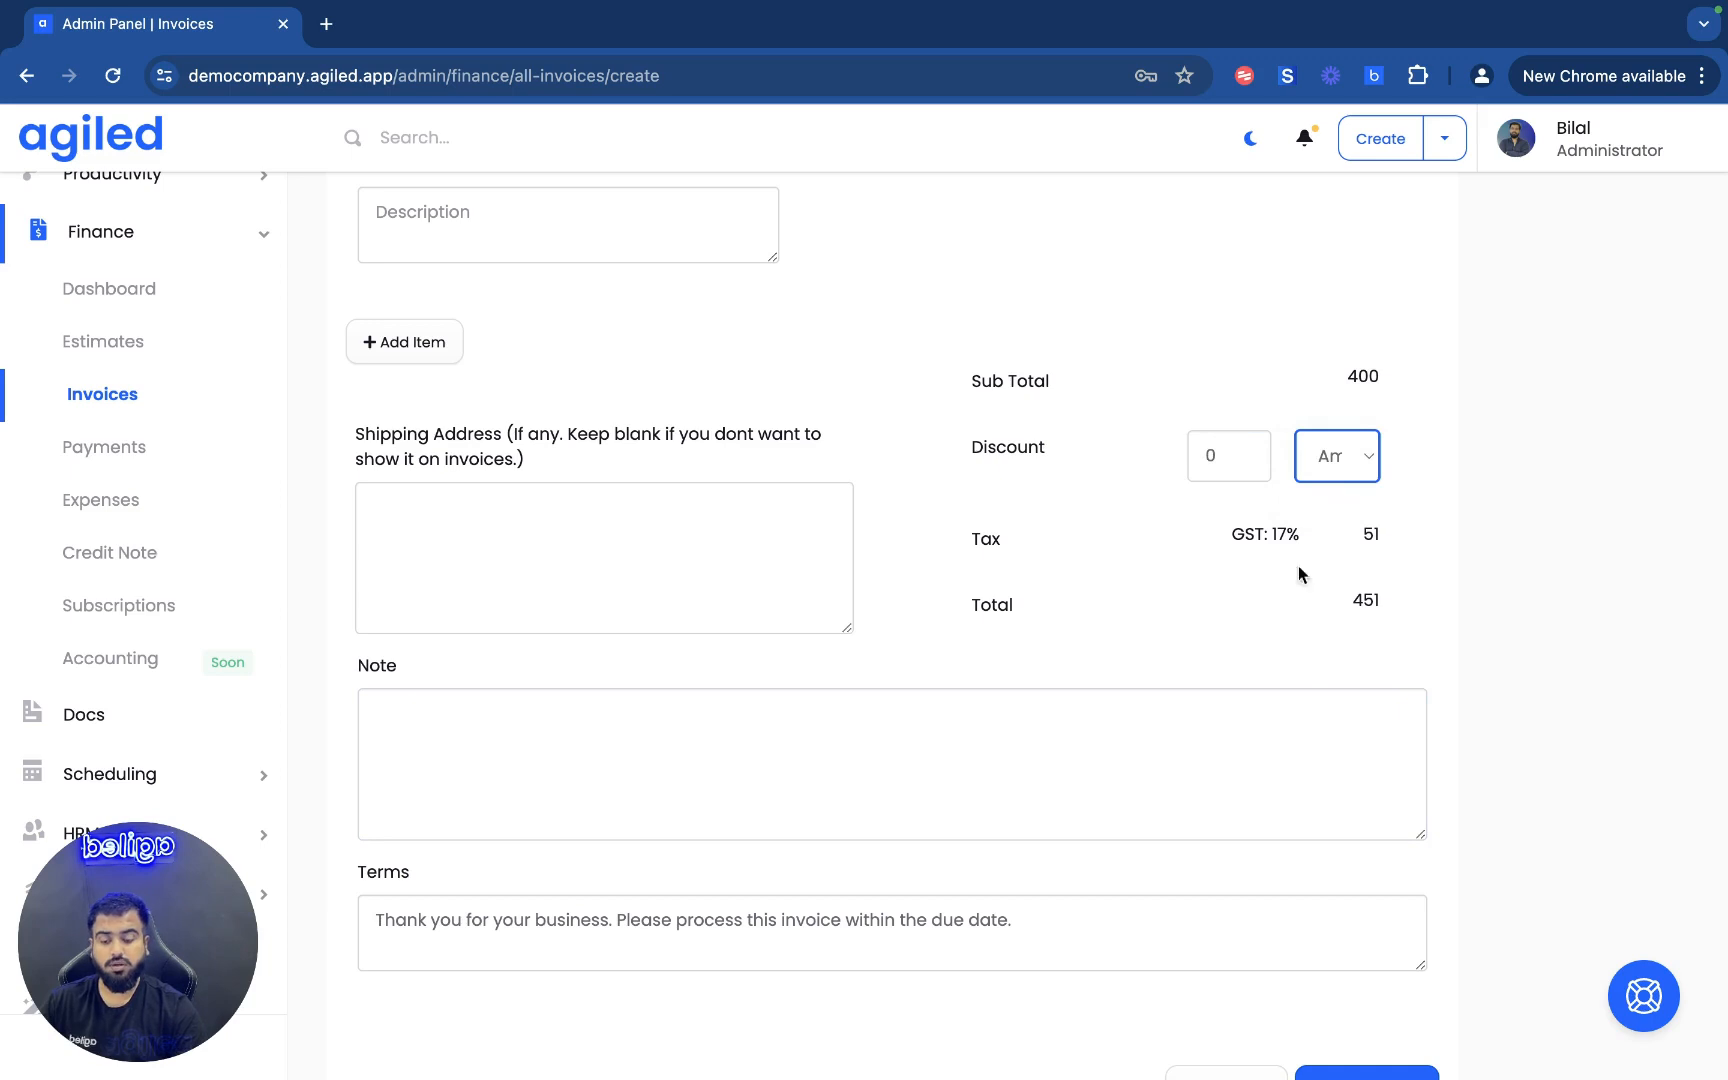
Step: Set the invoice's theme color to the near-black #0C0B0C
{"action": "scroll", "coordinate": [1184, 576], "scroll_direction": "up", "scroll_amount": 10}
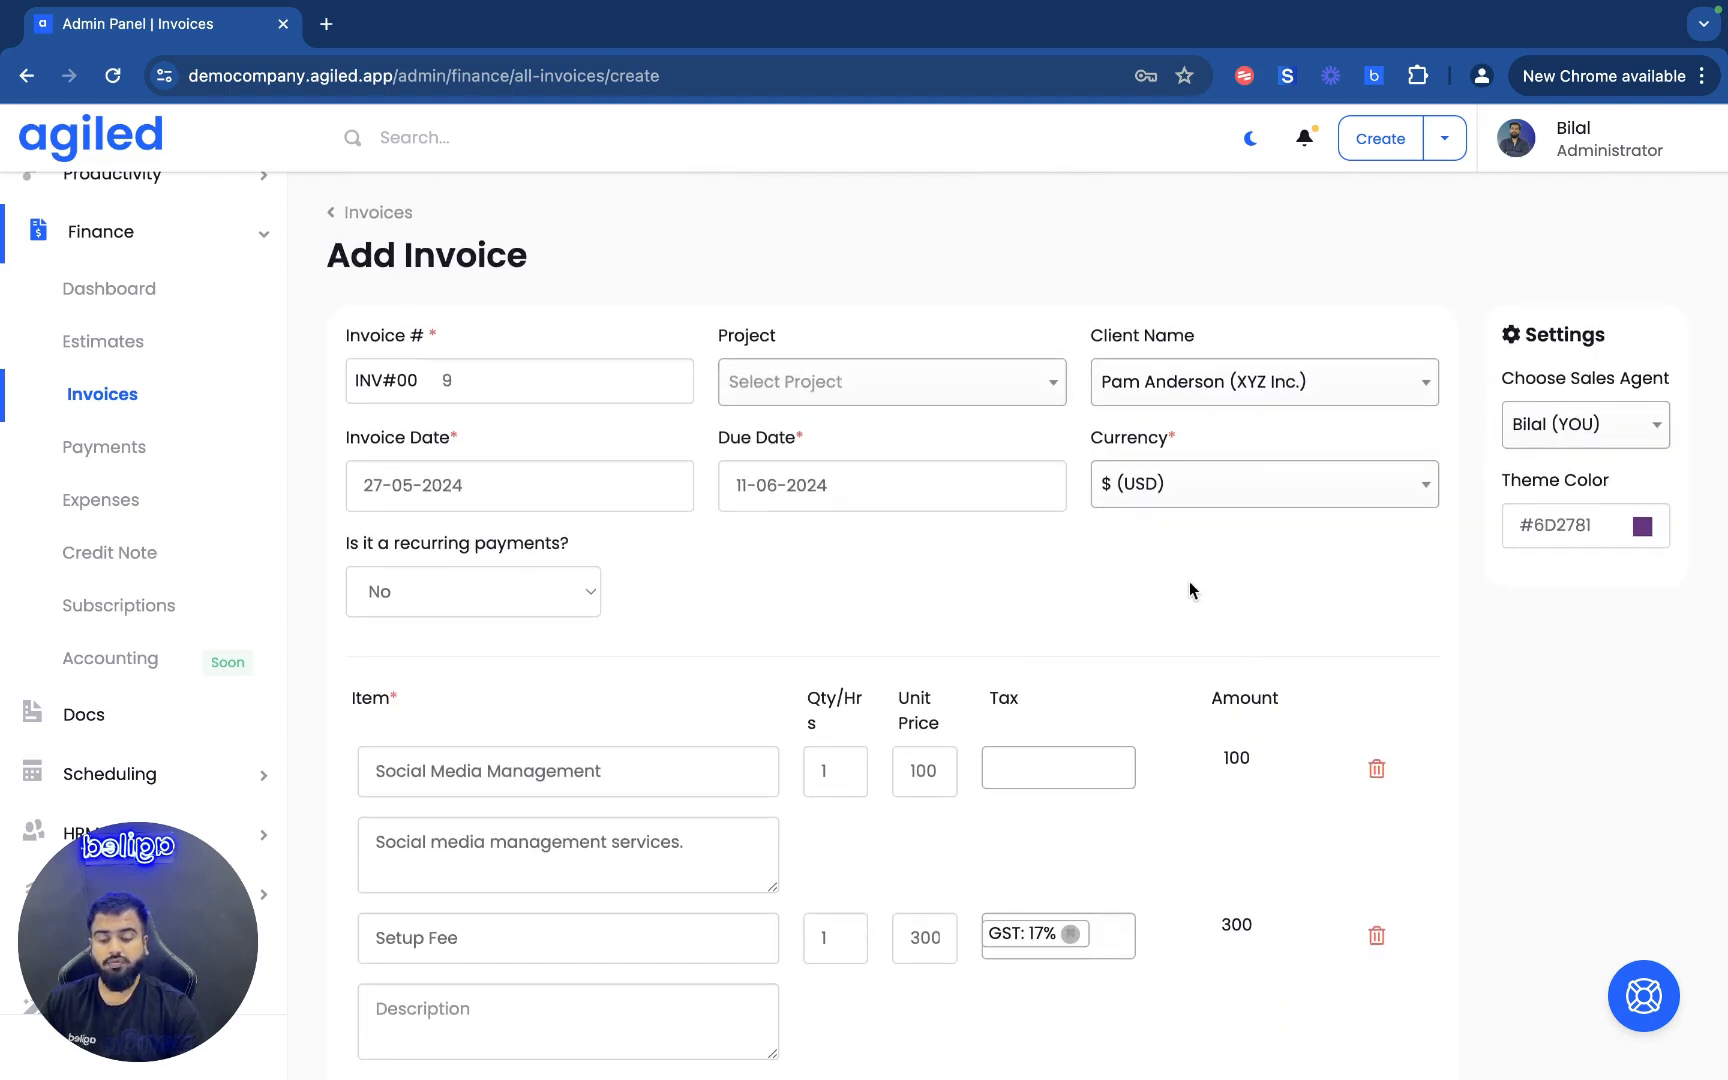
{"action": "scroll", "coordinate": [1256, 636], "scroll_direction": "down", "scroll_amount": 1}
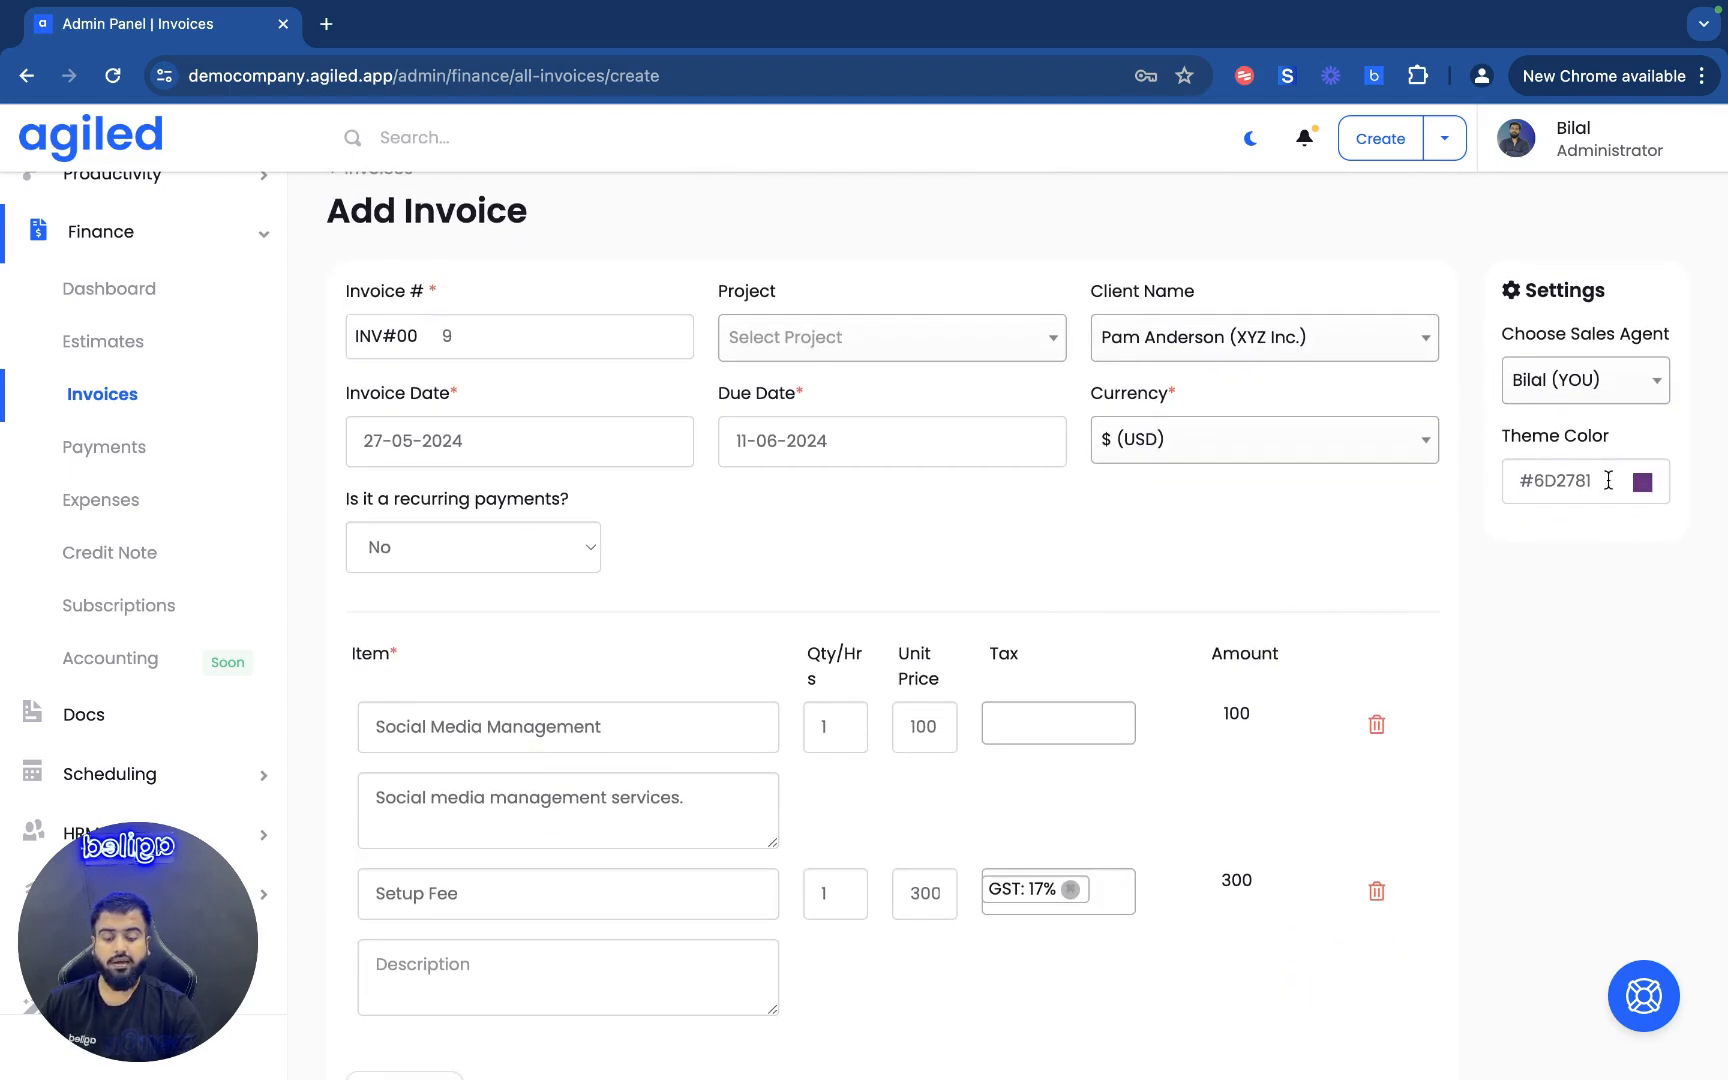
{"action": "left_click", "coordinate": [1640, 484]}
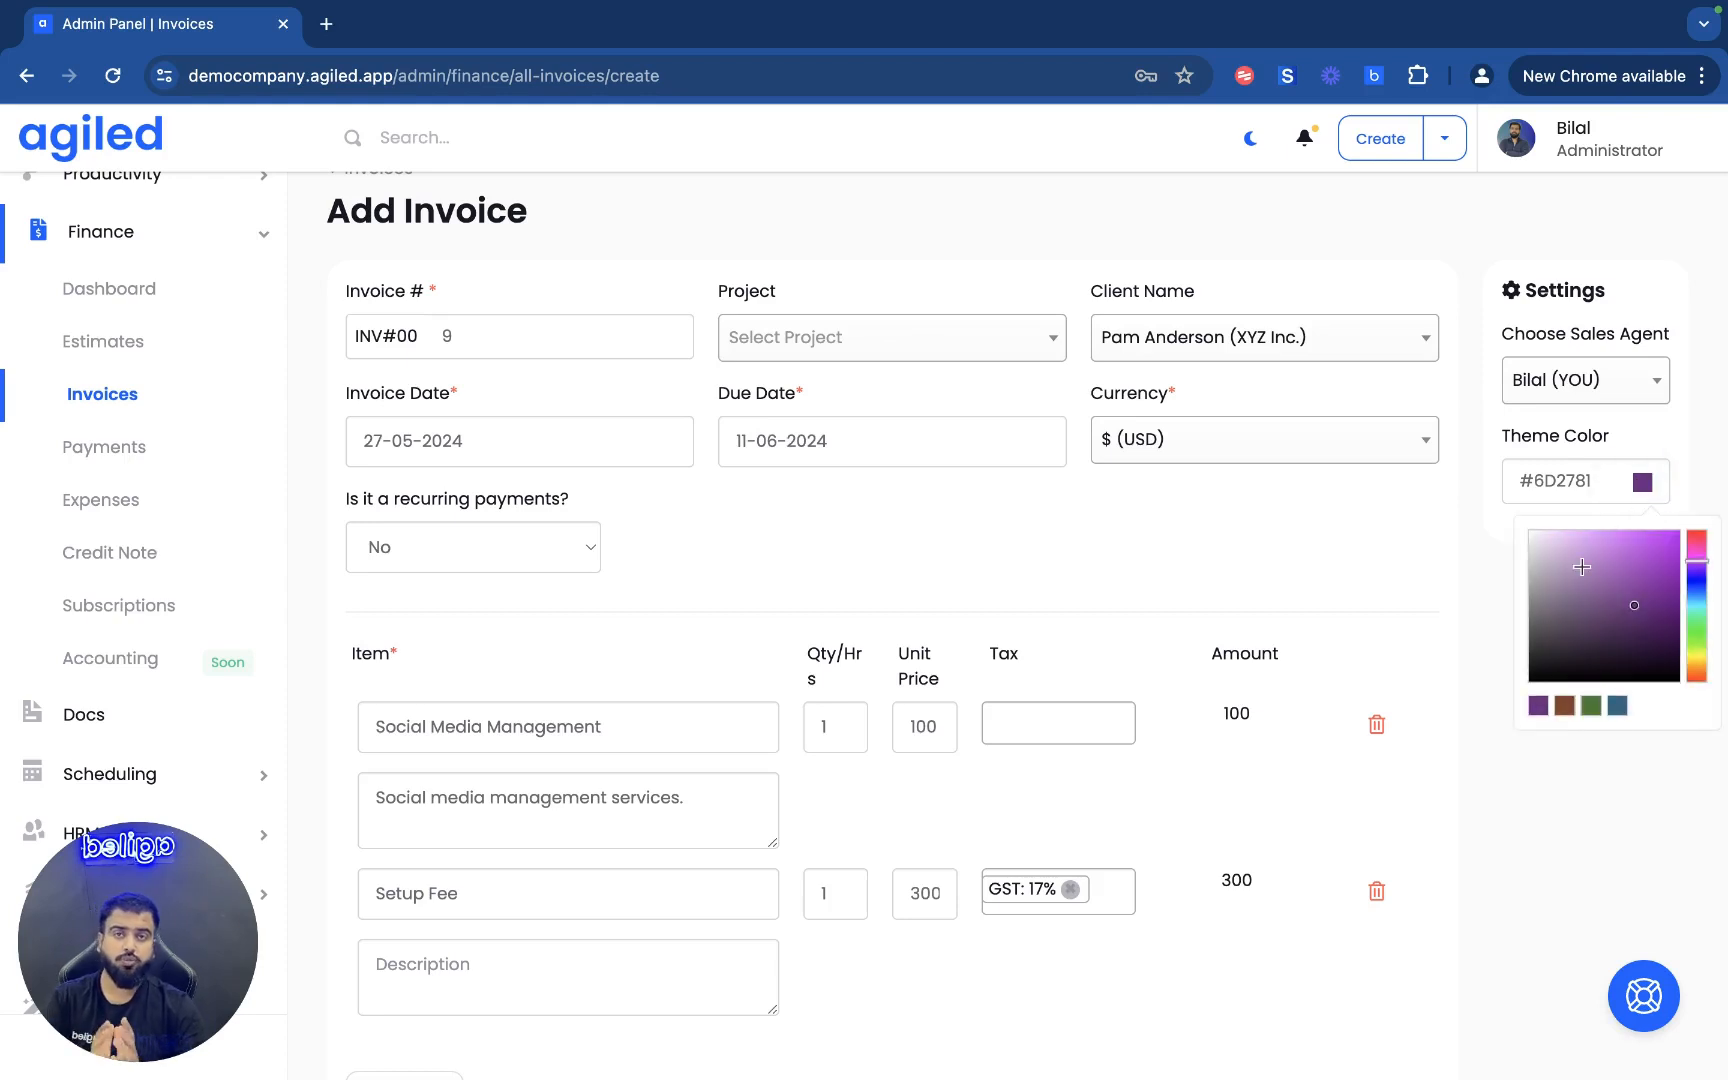
{"action": "left_click_drag", "start_coordinate": [1582, 567], "coordinate": [1538, 671]}
{"action": "left_click", "coordinate": [1494, 416]}
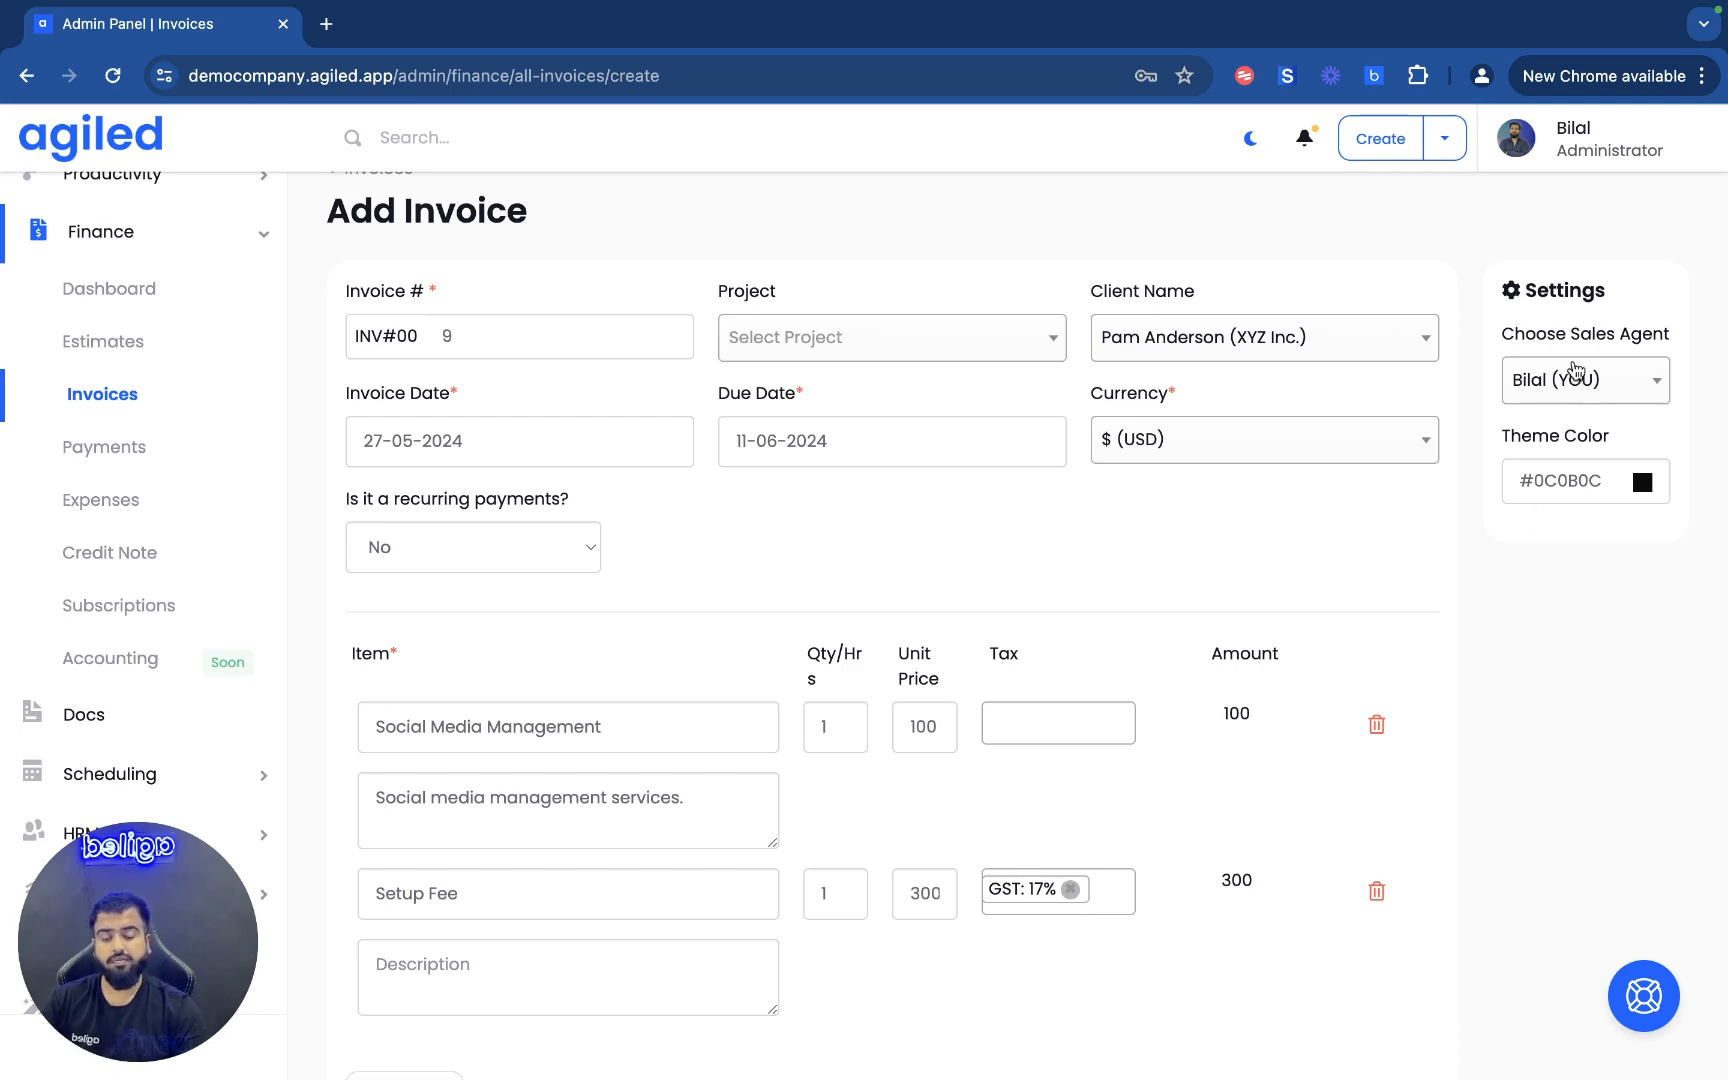
Step: Check the available sales agent choices, keep the current agent, and save the invoice without sending it
{"action": "left_click", "coordinate": [1576, 372]}
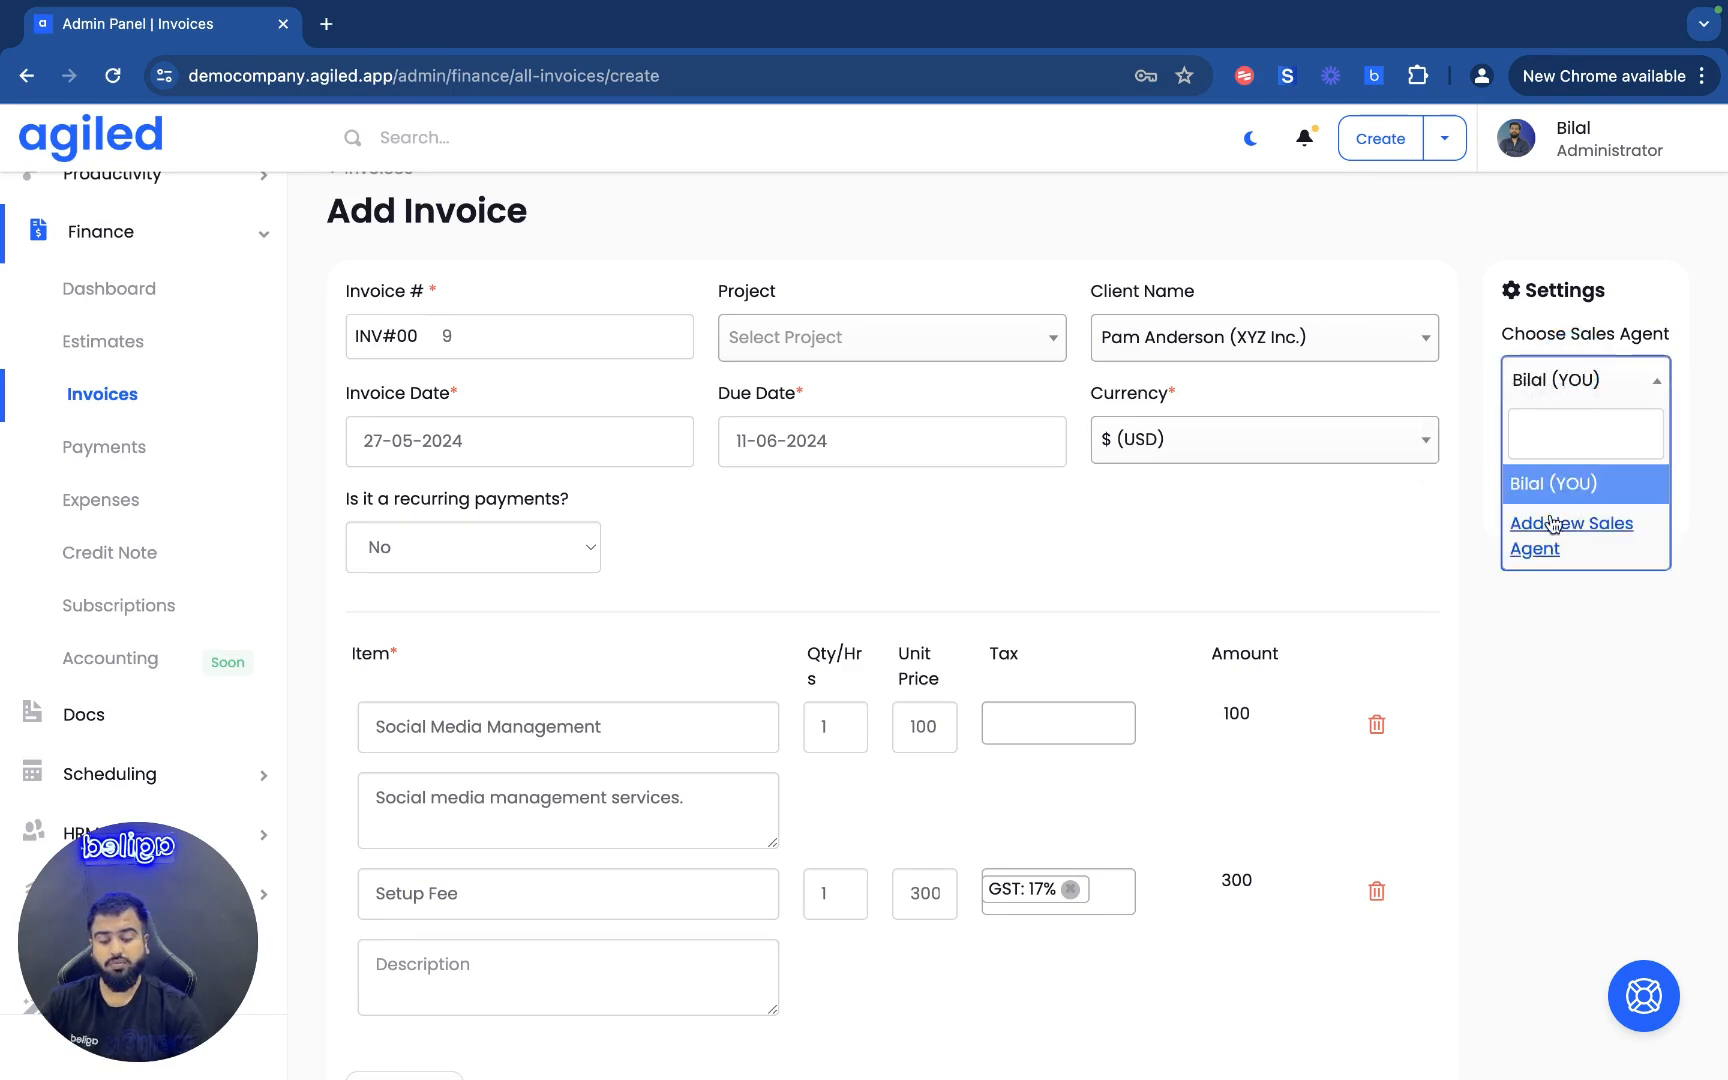
{"action": "left_click", "coordinate": [1526, 630]}
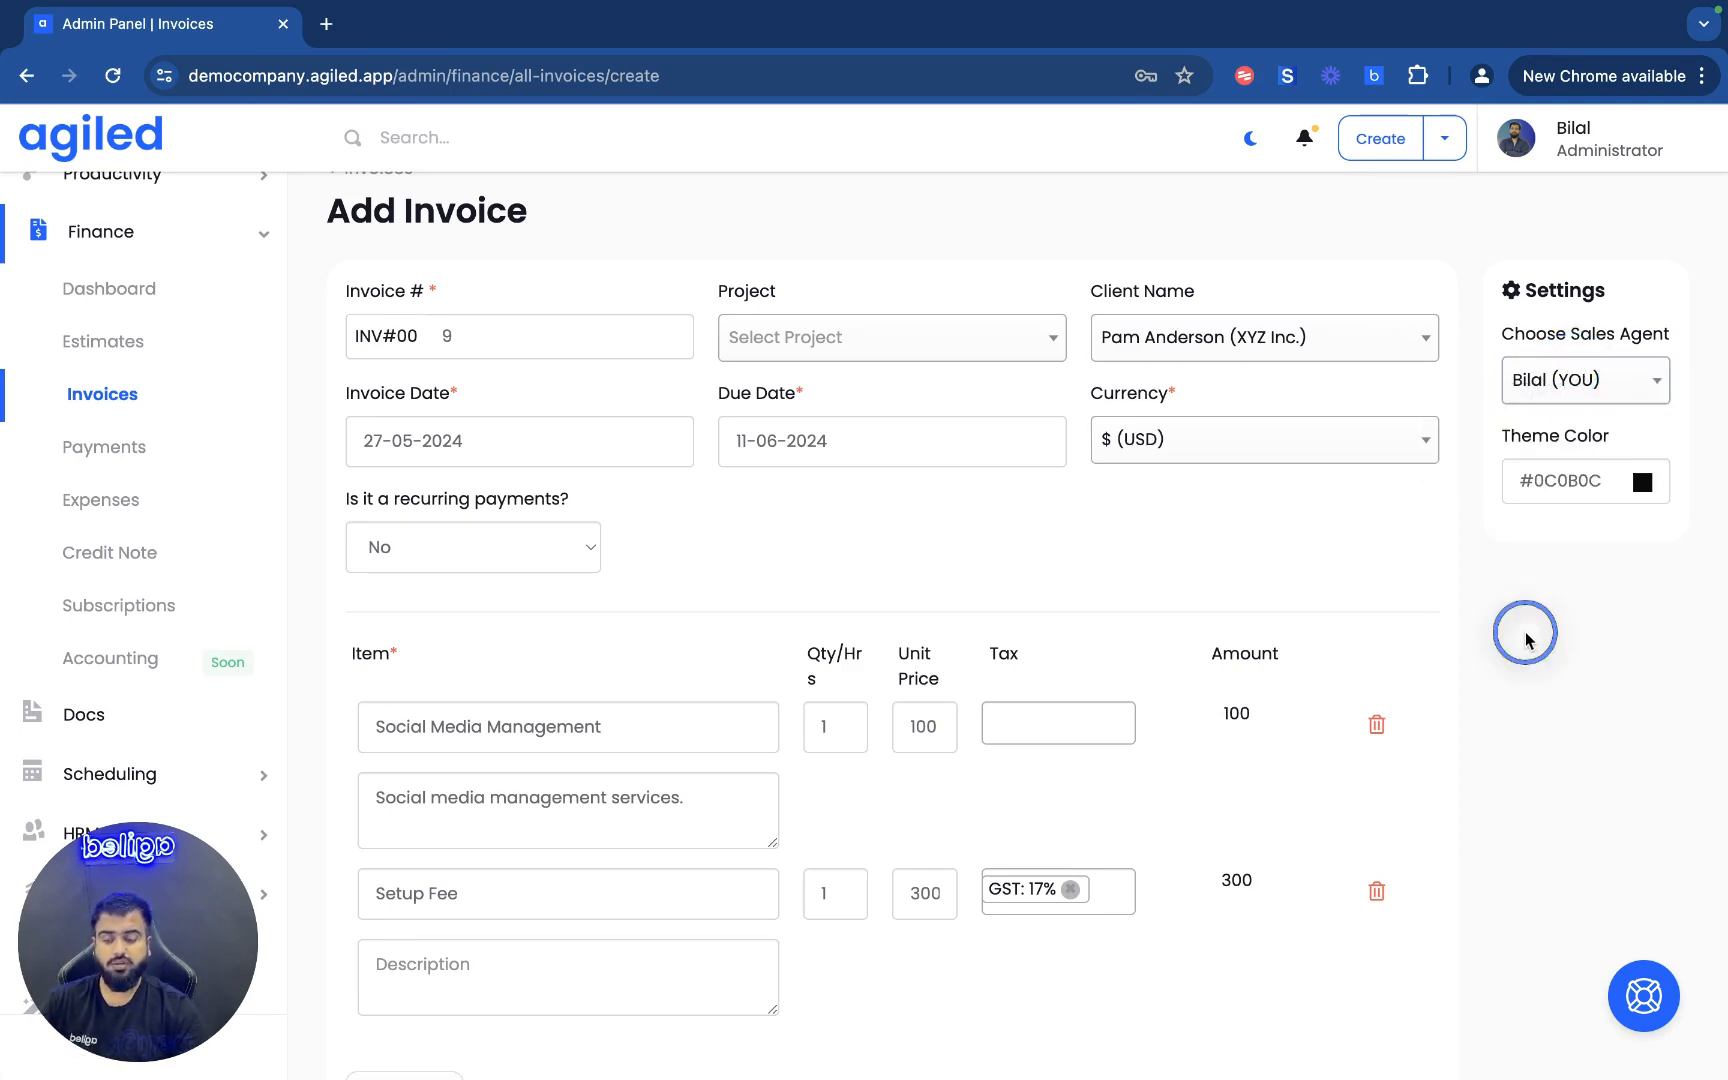
{"action": "scroll", "coordinate": [1388, 706], "scroll_direction": "down", "scroll_amount": 10}
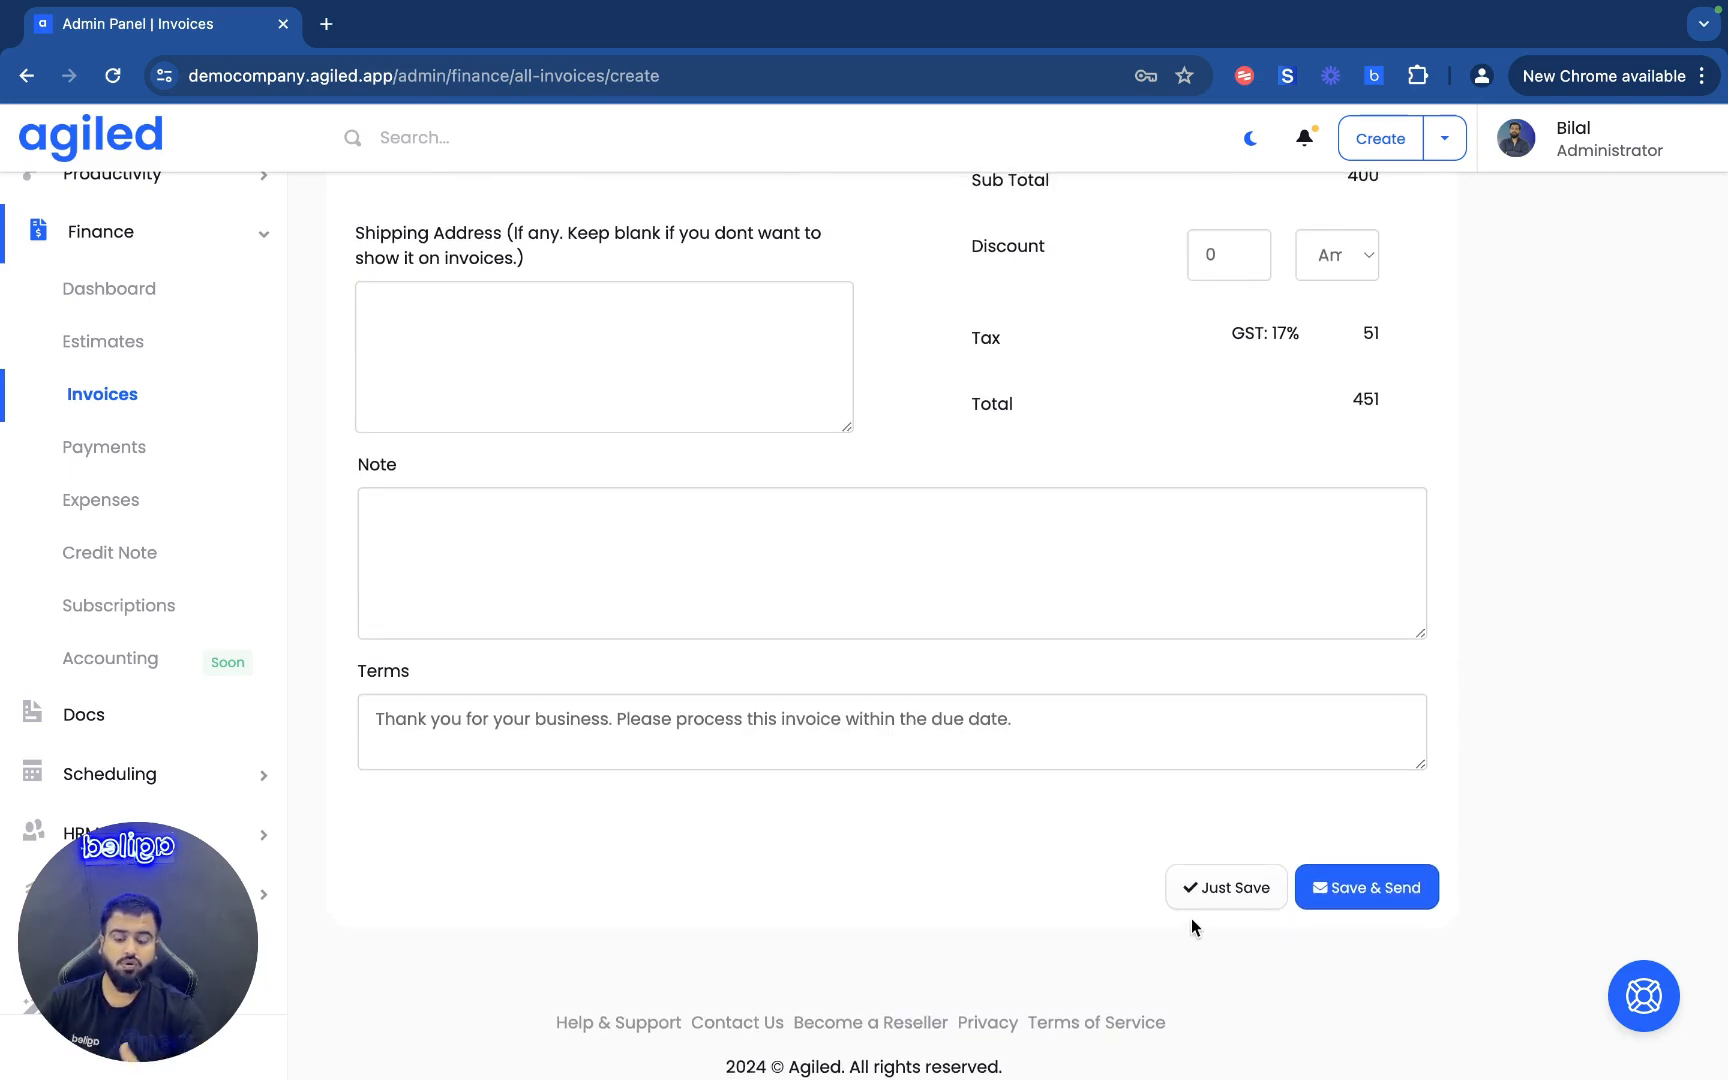
{"action": "left_click", "coordinate": [1209, 890]}
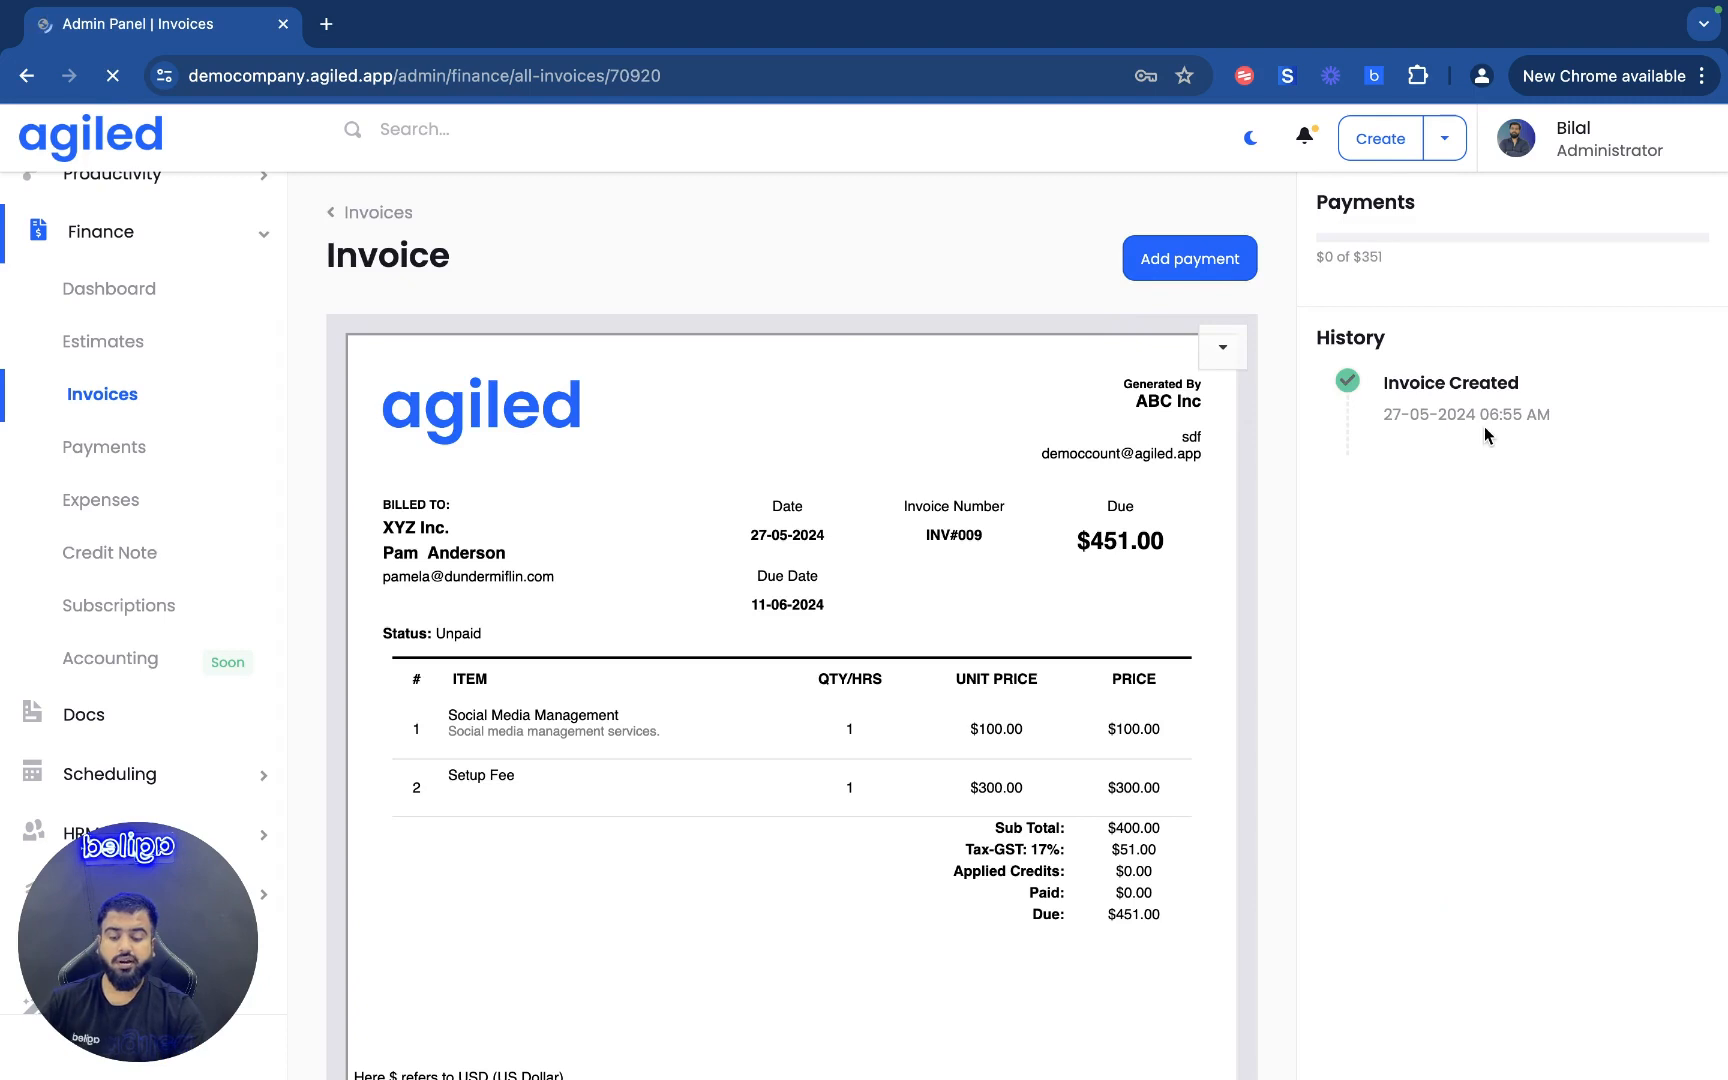
Step: Look over the saved invoice INV#009 and open it as the client sees it
{"action": "scroll", "coordinate": [1484, 427], "scroll_direction": "down", "scroll_amount": 1}
{"action": "scroll", "coordinate": [1010, 597], "scroll_direction": "up", "scroll_amount": 1}
{"action": "scroll", "coordinate": [968, 612], "scroll_direction": "down", "scroll_amount": 5}
{"action": "scroll", "coordinate": [968, 612], "scroll_direction": "up", "scroll_amount": 5}
{"action": "left_click", "coordinate": [1222, 347]}
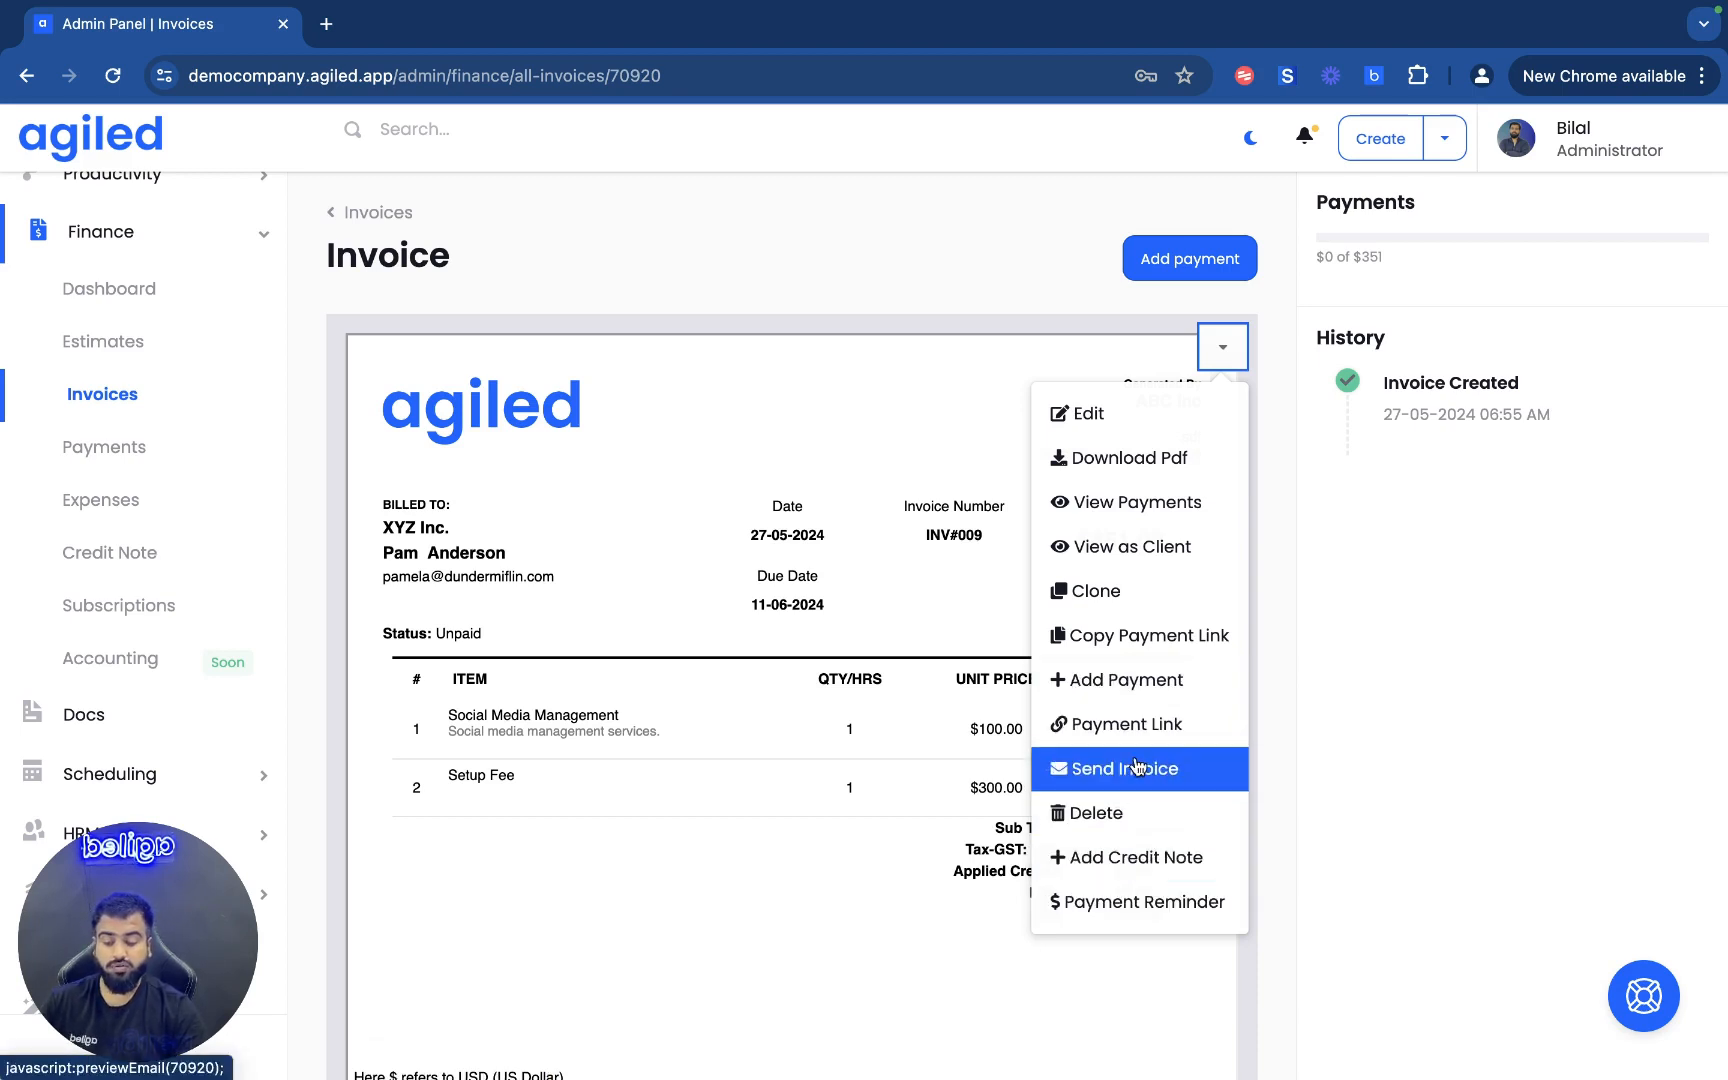
{"action": "left_click", "coordinate": [1110, 562]}
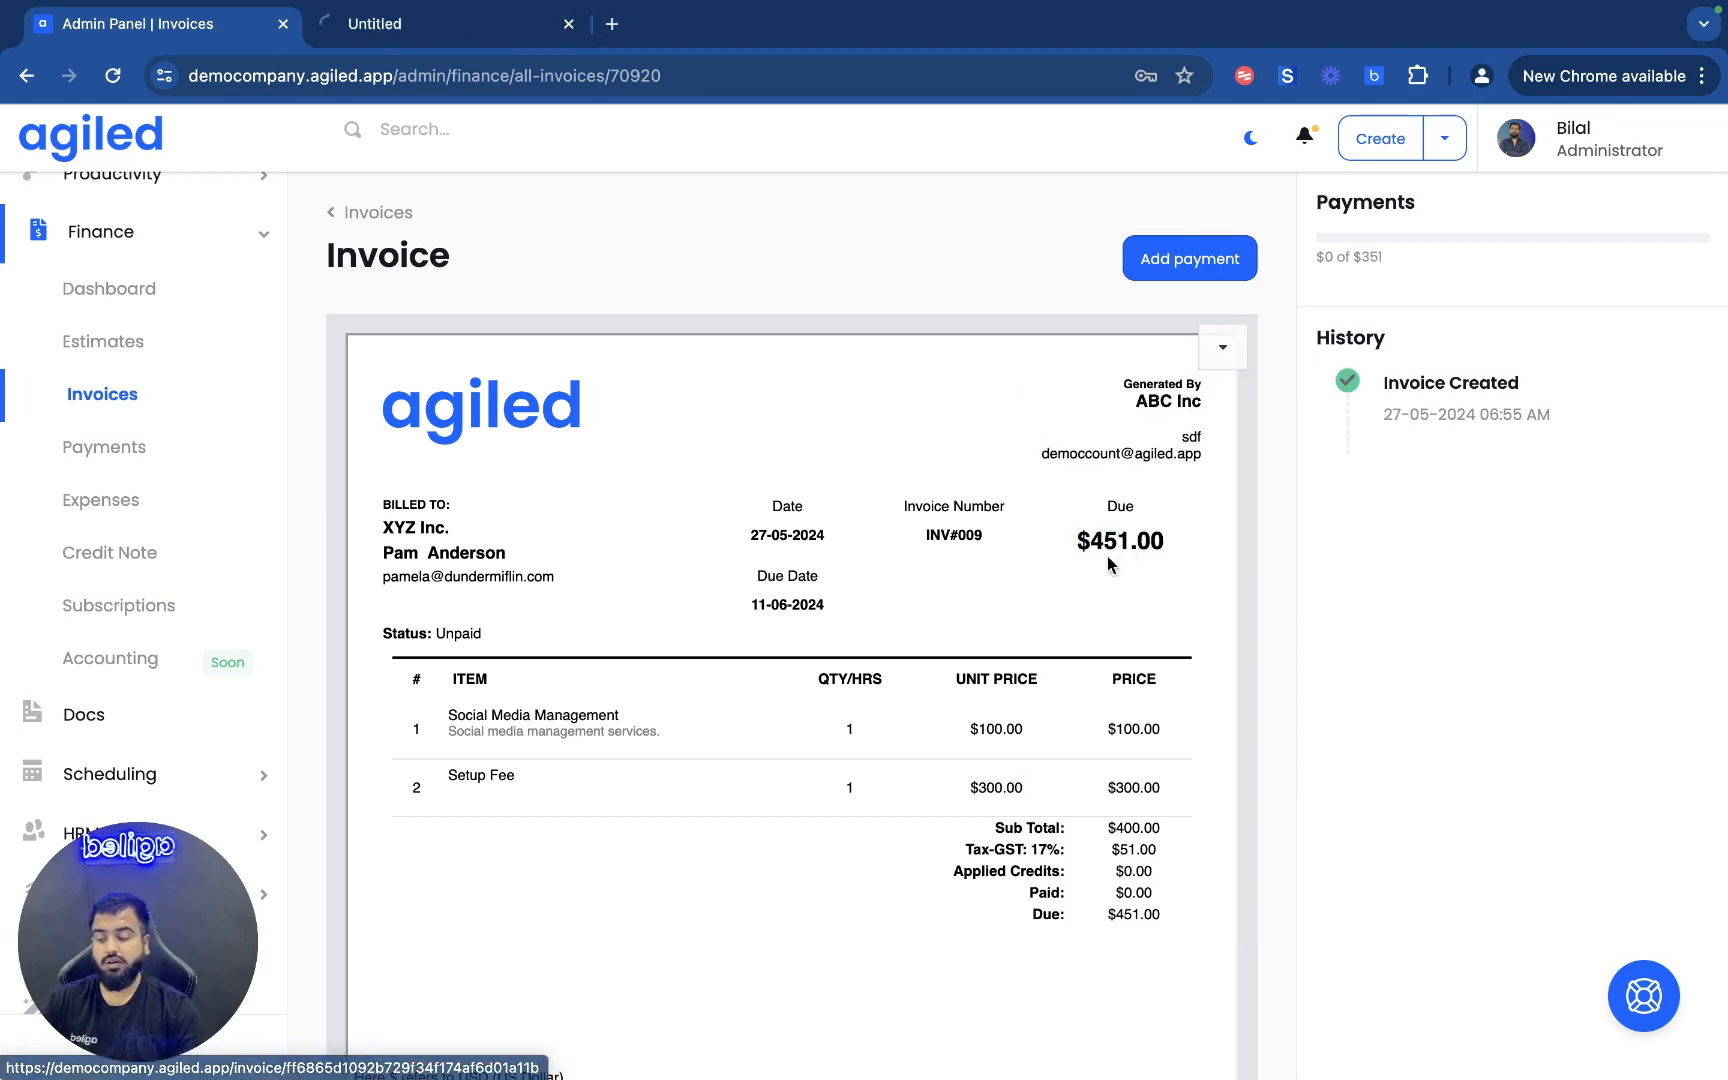
{"action": "left_click", "coordinate": [413, 30]}
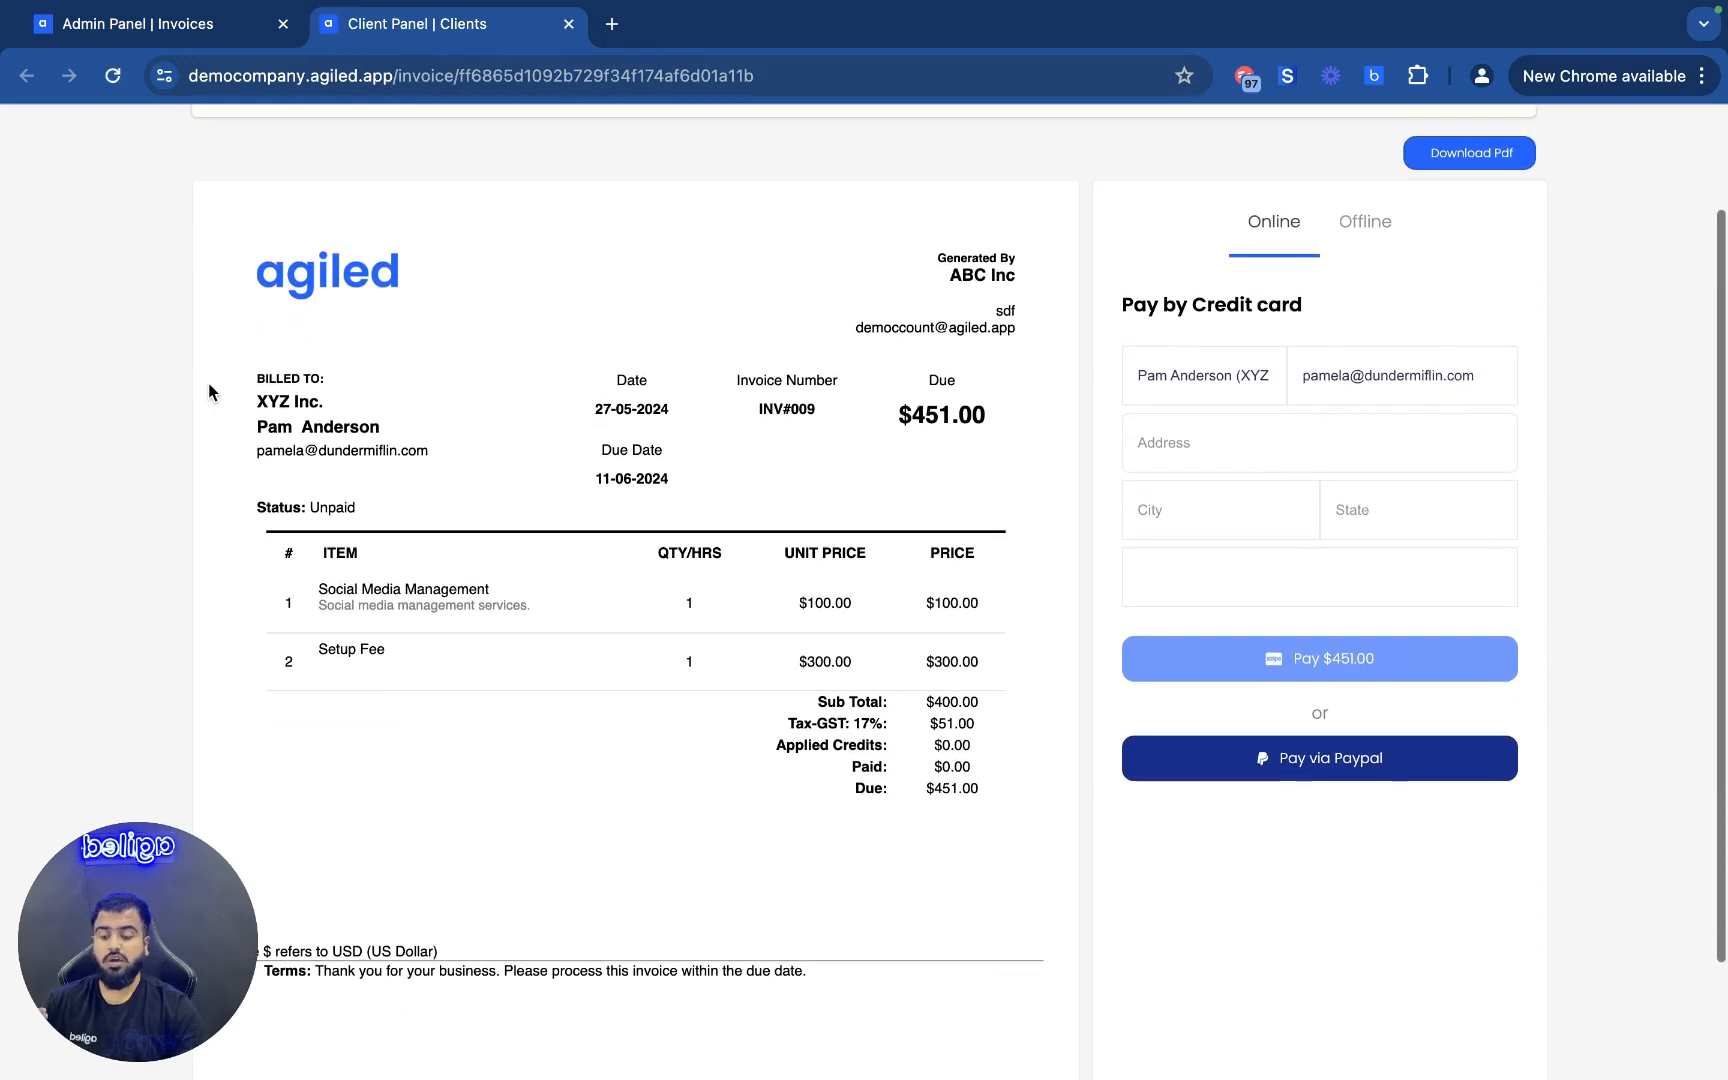
Step: Examine the client view of the invoice, including its public link and the online credit card and PayPal payment options
{"action": "scroll", "coordinate": [208, 383], "scroll_direction": "down", "scroll_amount": 2}
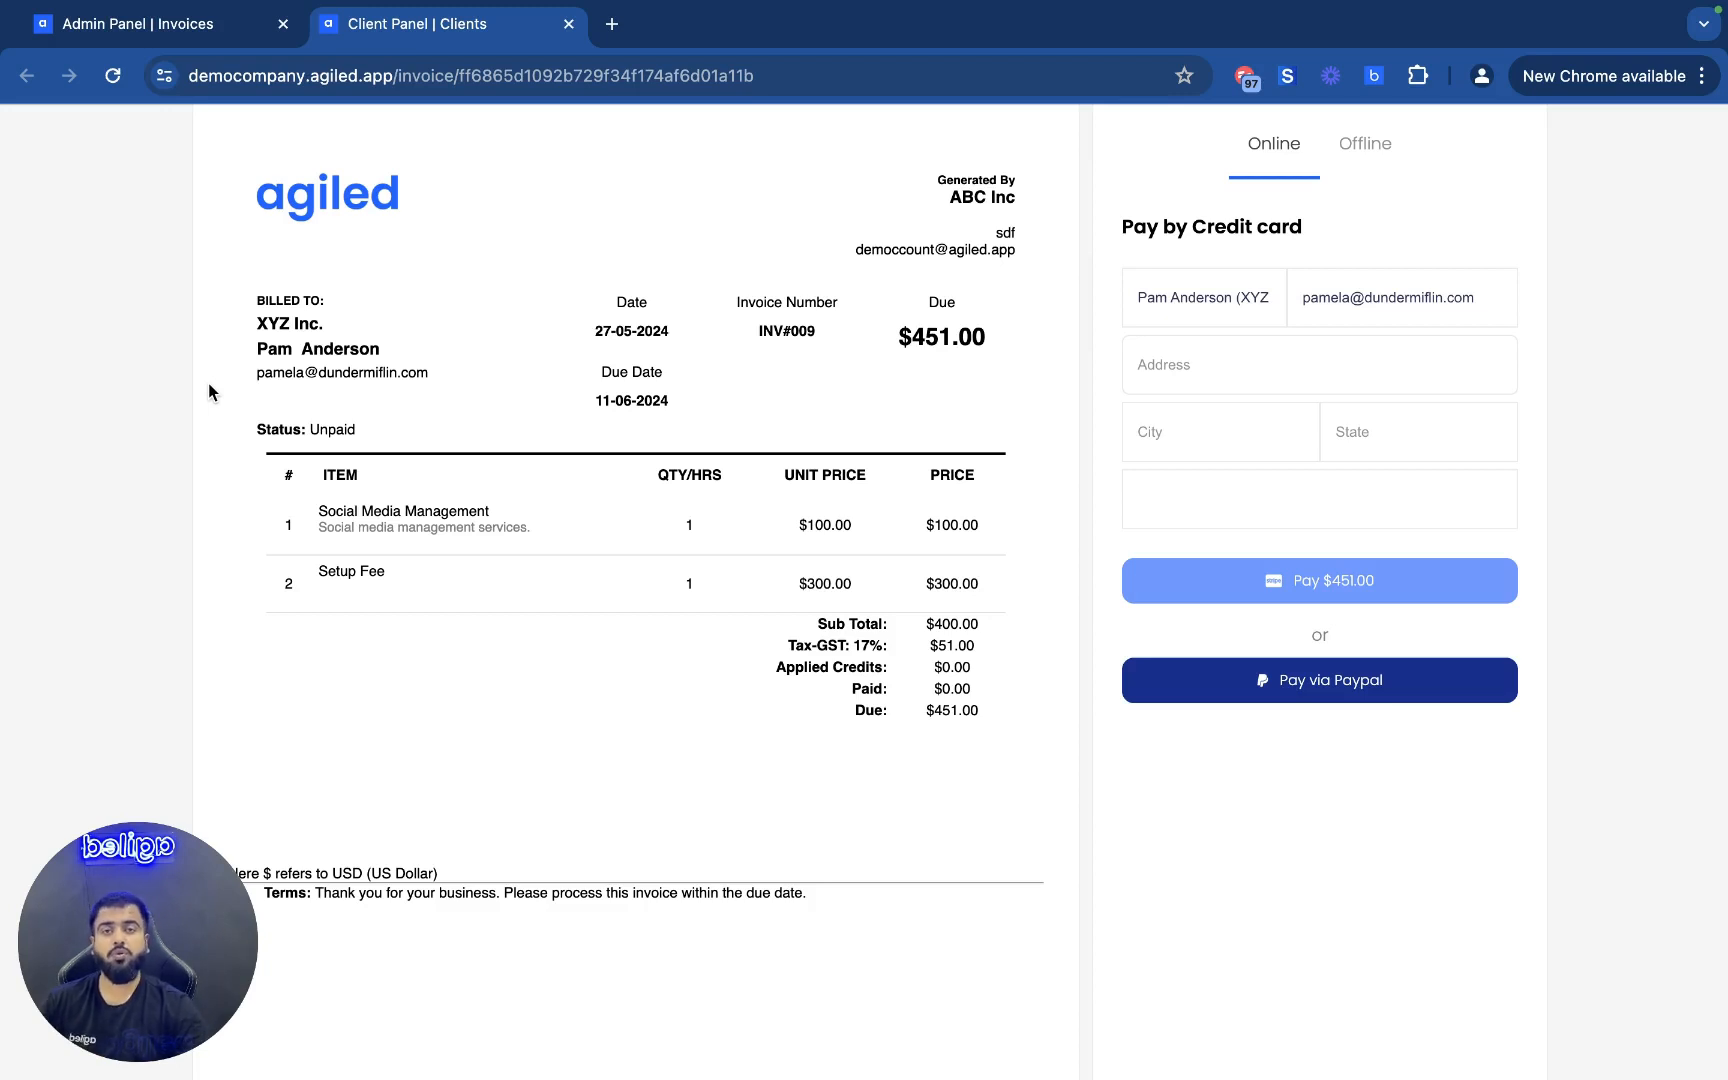
{"action": "left_click", "coordinate": [386, 72]}
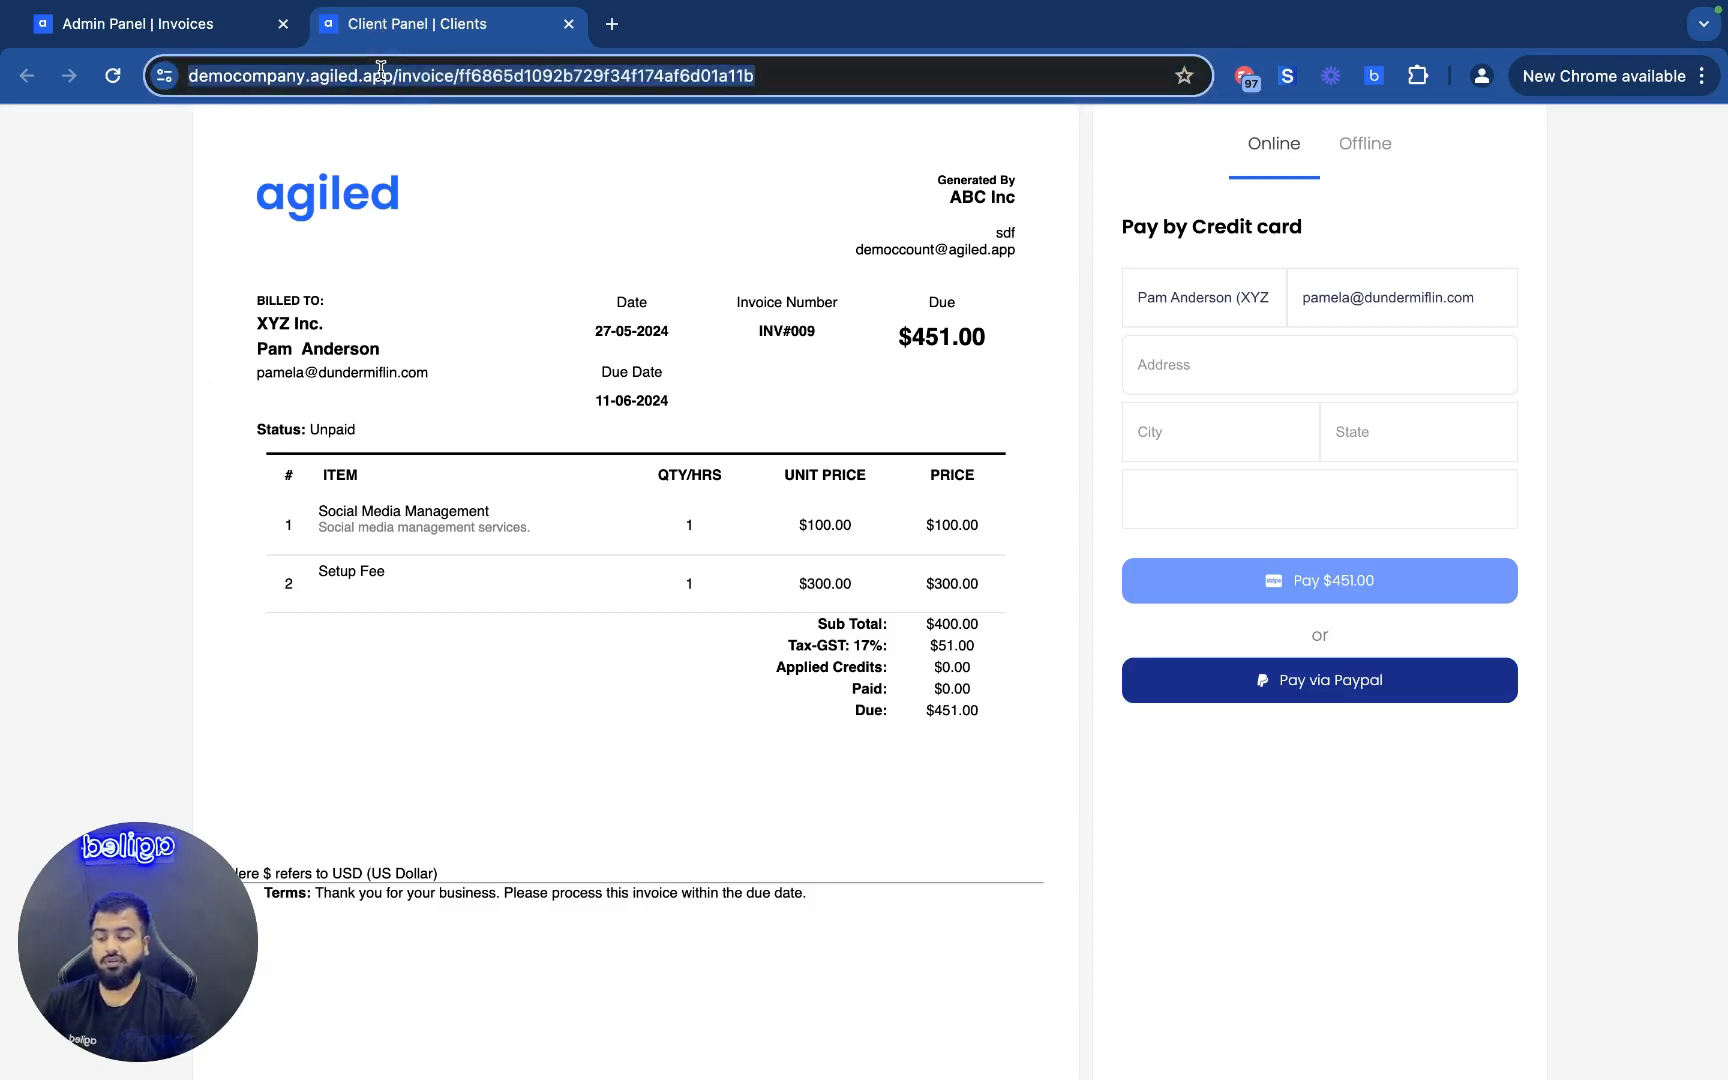
{"action": "left_click", "coordinate": [160, 308]}
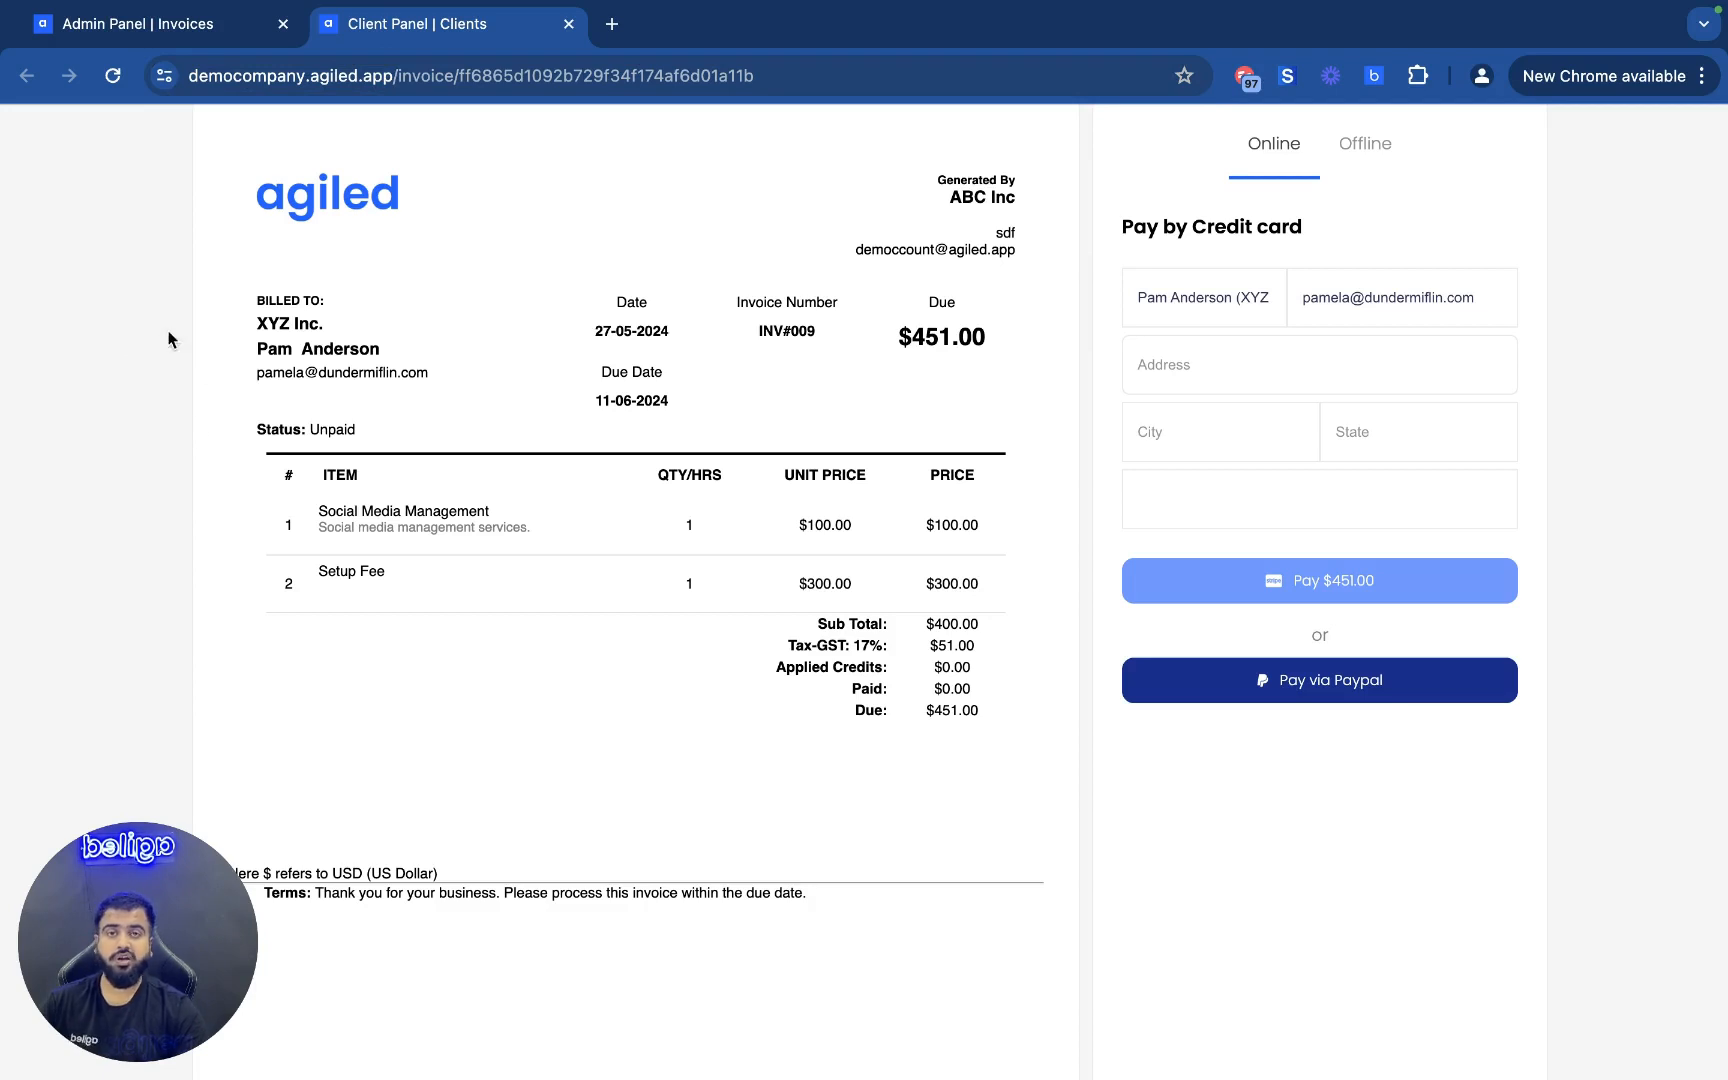
{"action": "scroll", "coordinate": [196, 416], "scroll_direction": "up", "scroll_amount": 3}
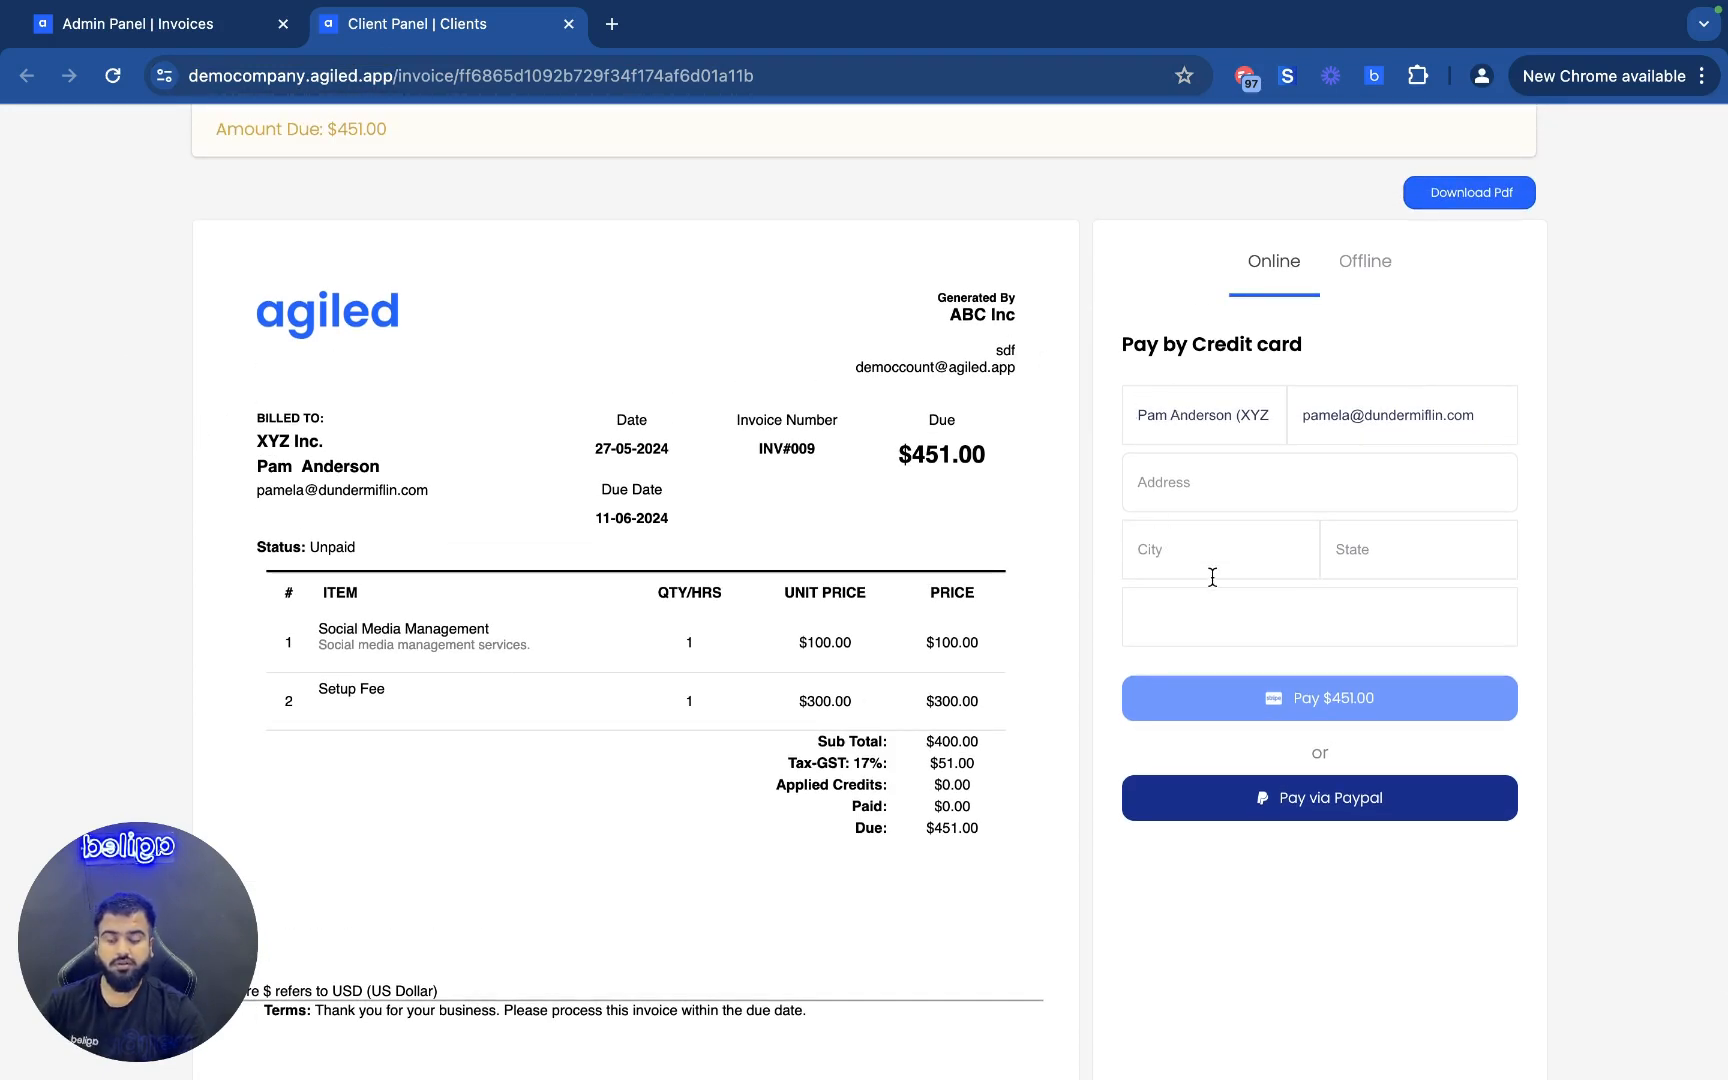
{"action": "left_click", "coordinate": [1207, 465]}
{"action": "left_click", "coordinate": [1192, 628]}
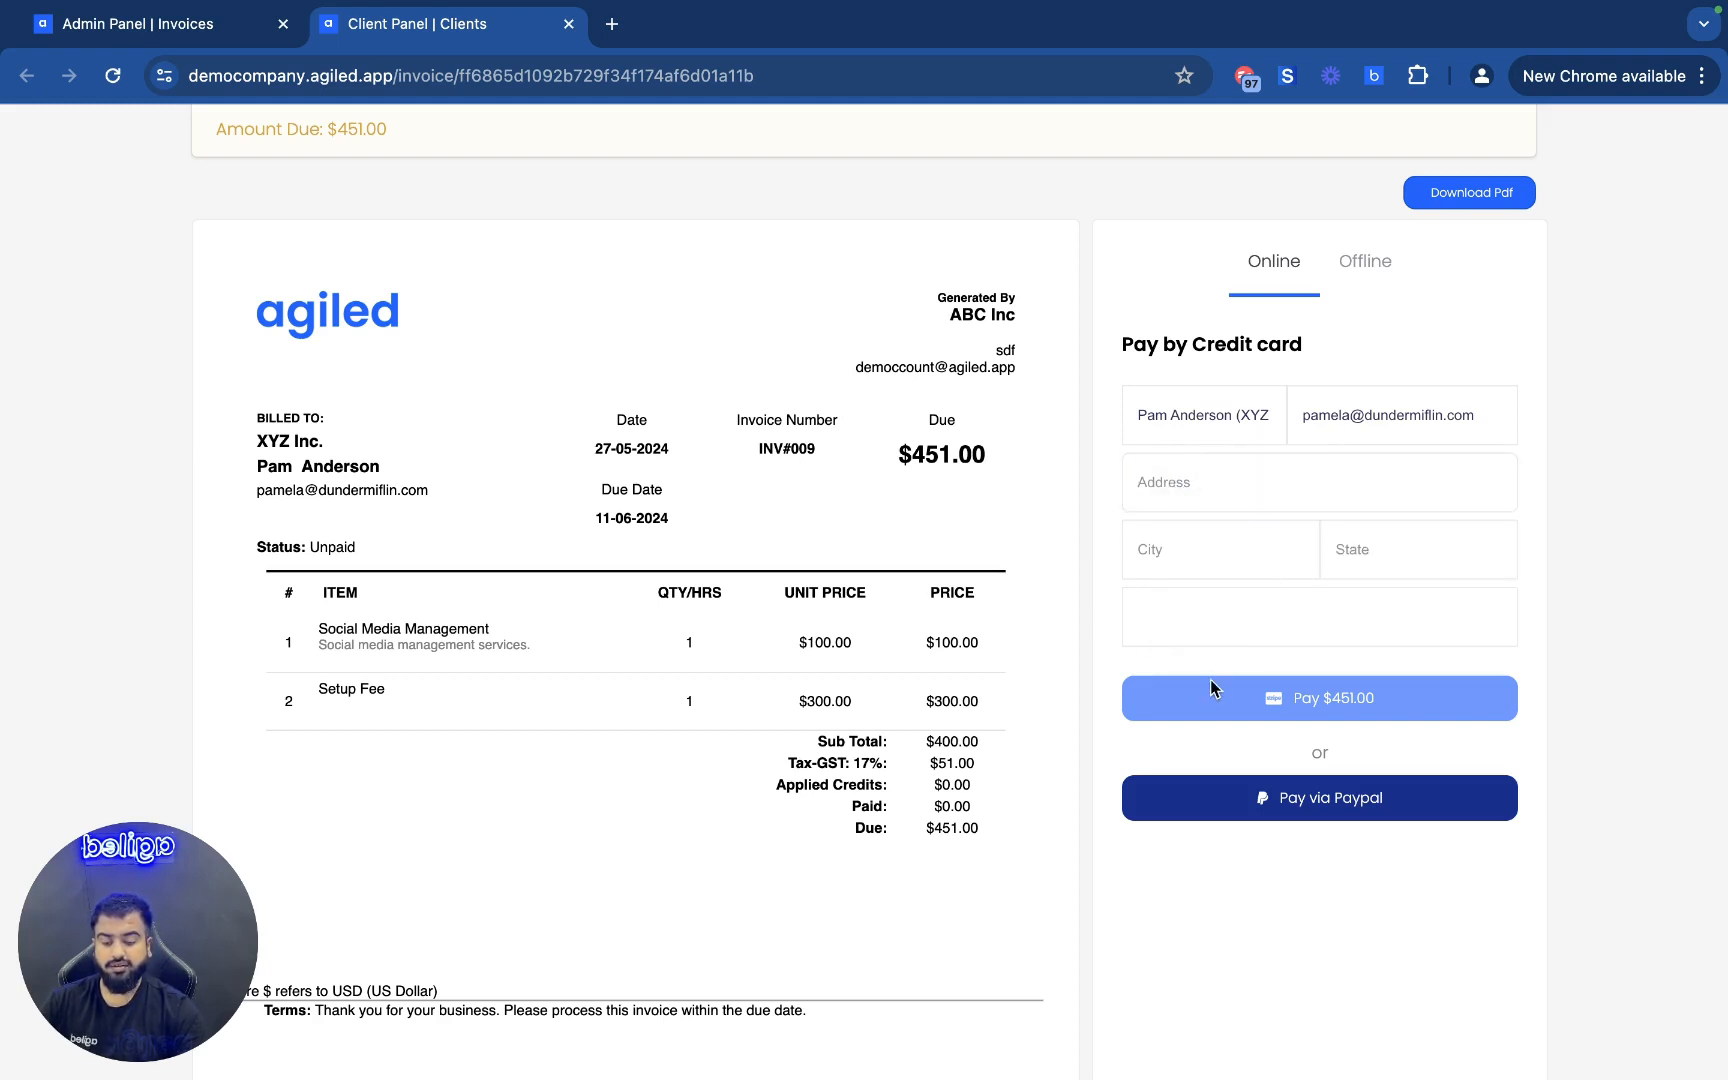
{"action": "scroll", "coordinate": [1212, 688], "scroll_direction": "down", "scroll_amount": 3}
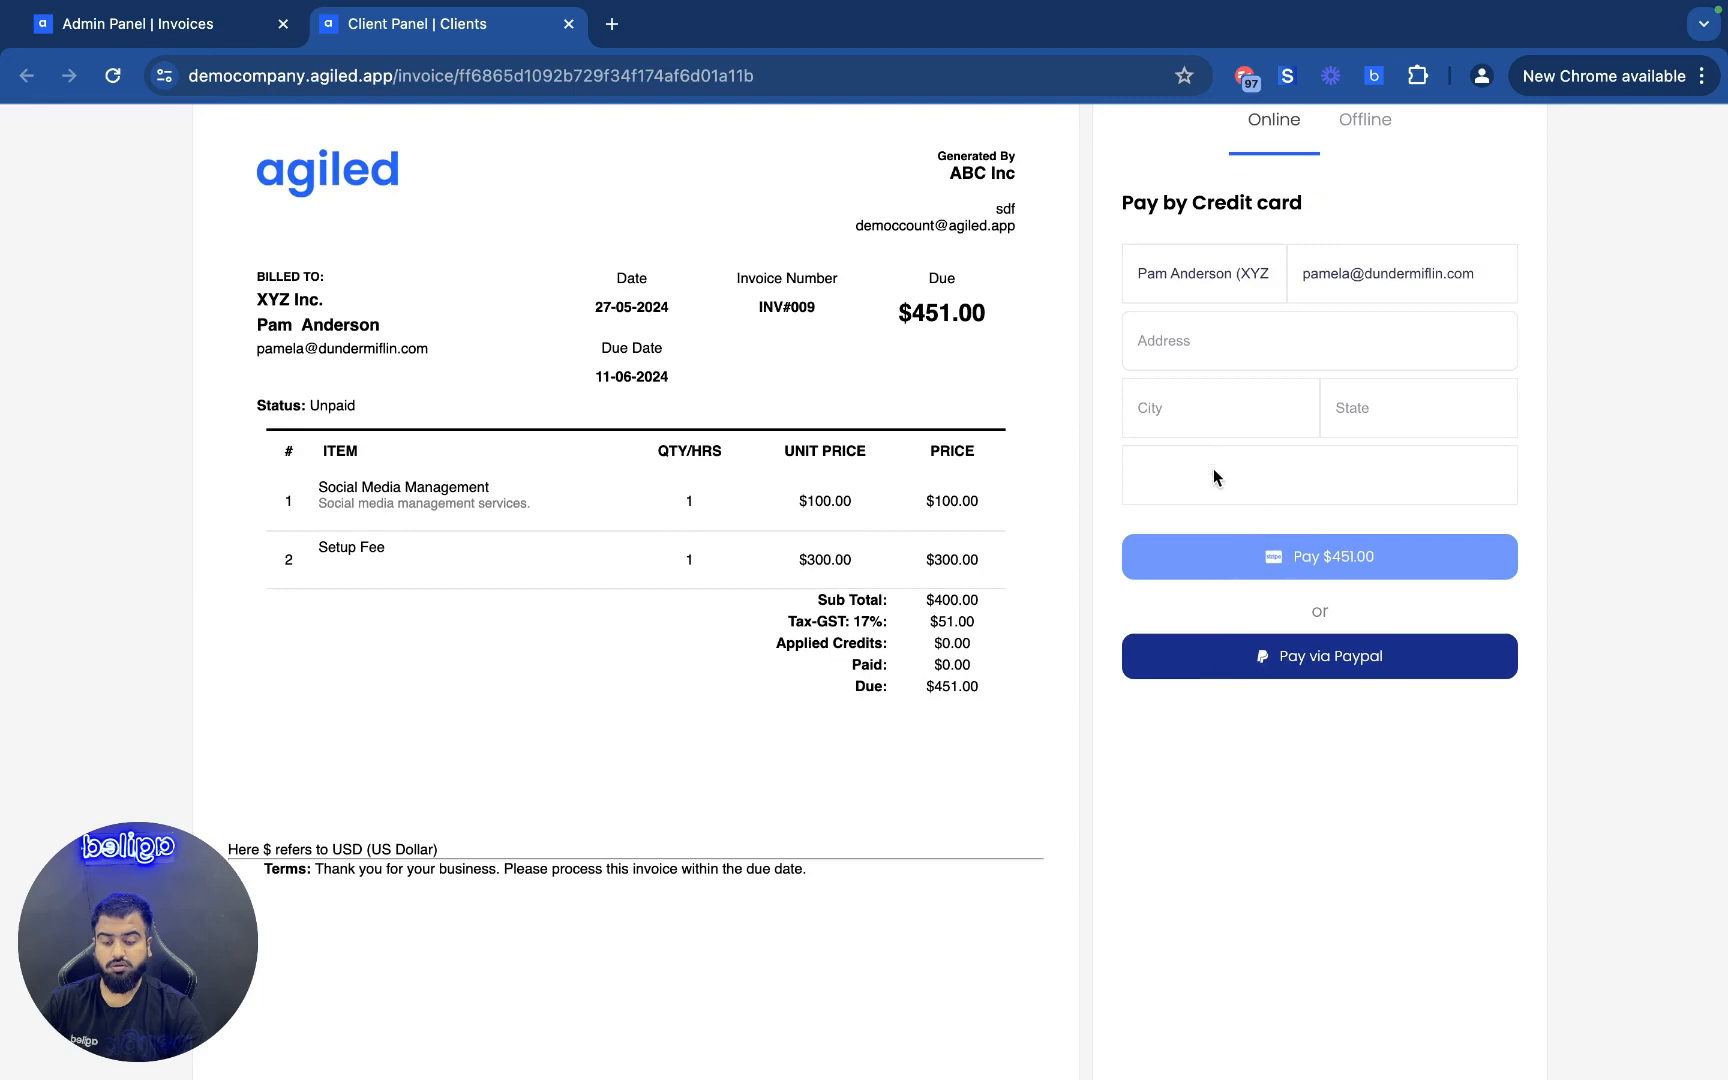
{"action": "scroll", "coordinate": [1148, 574], "scroll_direction": "down", "scroll_amount": 1}
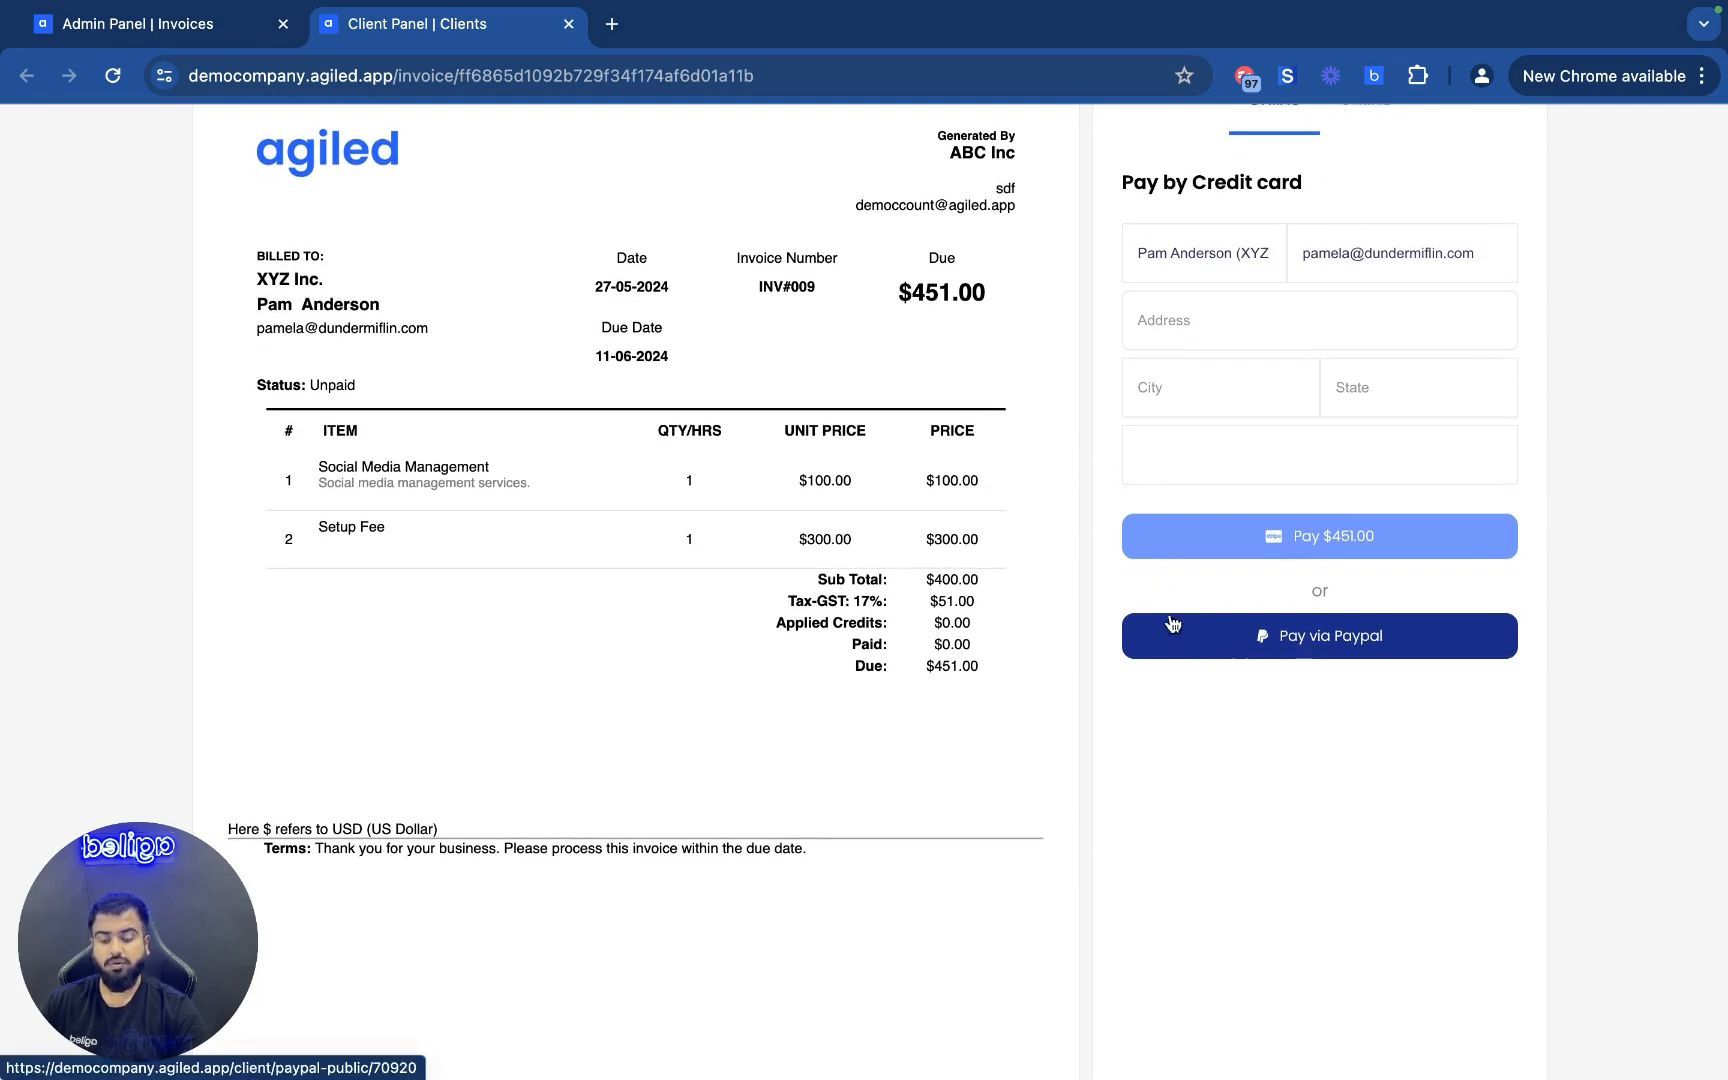
{"action": "scroll", "coordinate": [1220, 648], "scroll_direction": "up", "scroll_amount": 4}
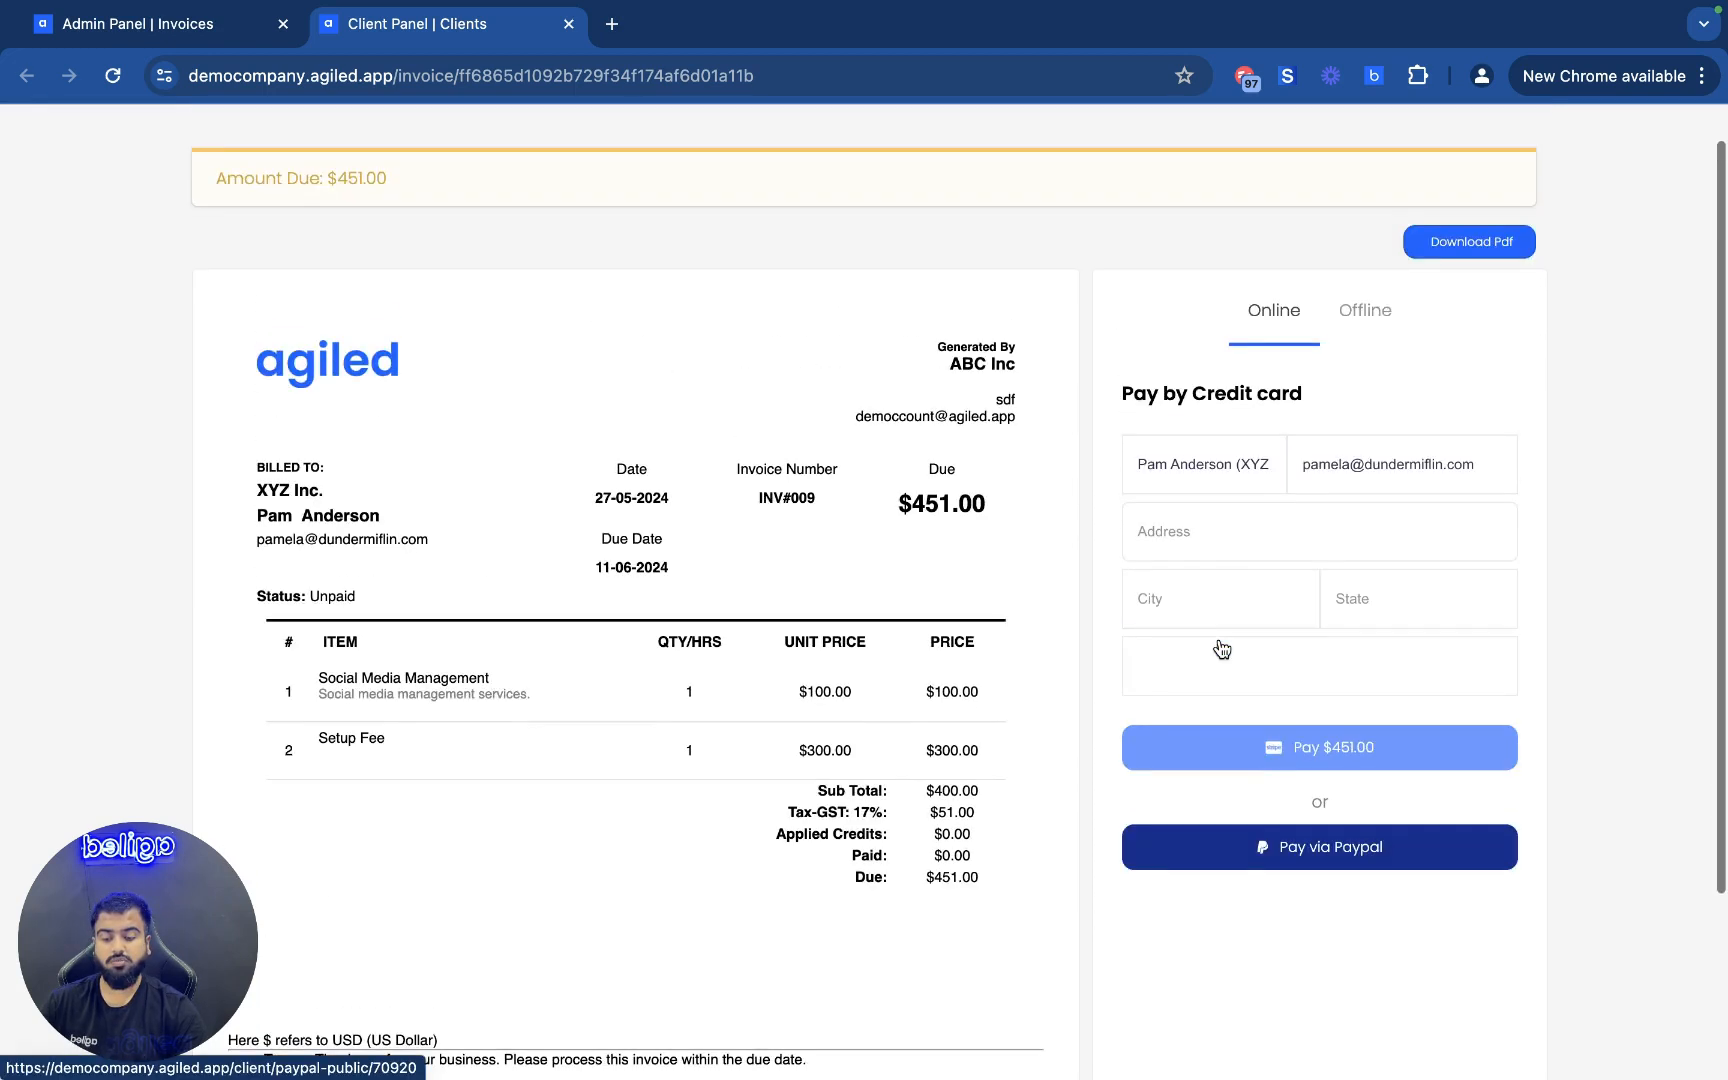
Step: View the offline payment options offered on the client's invoice page
{"action": "left_click", "coordinate": [1354, 326]}
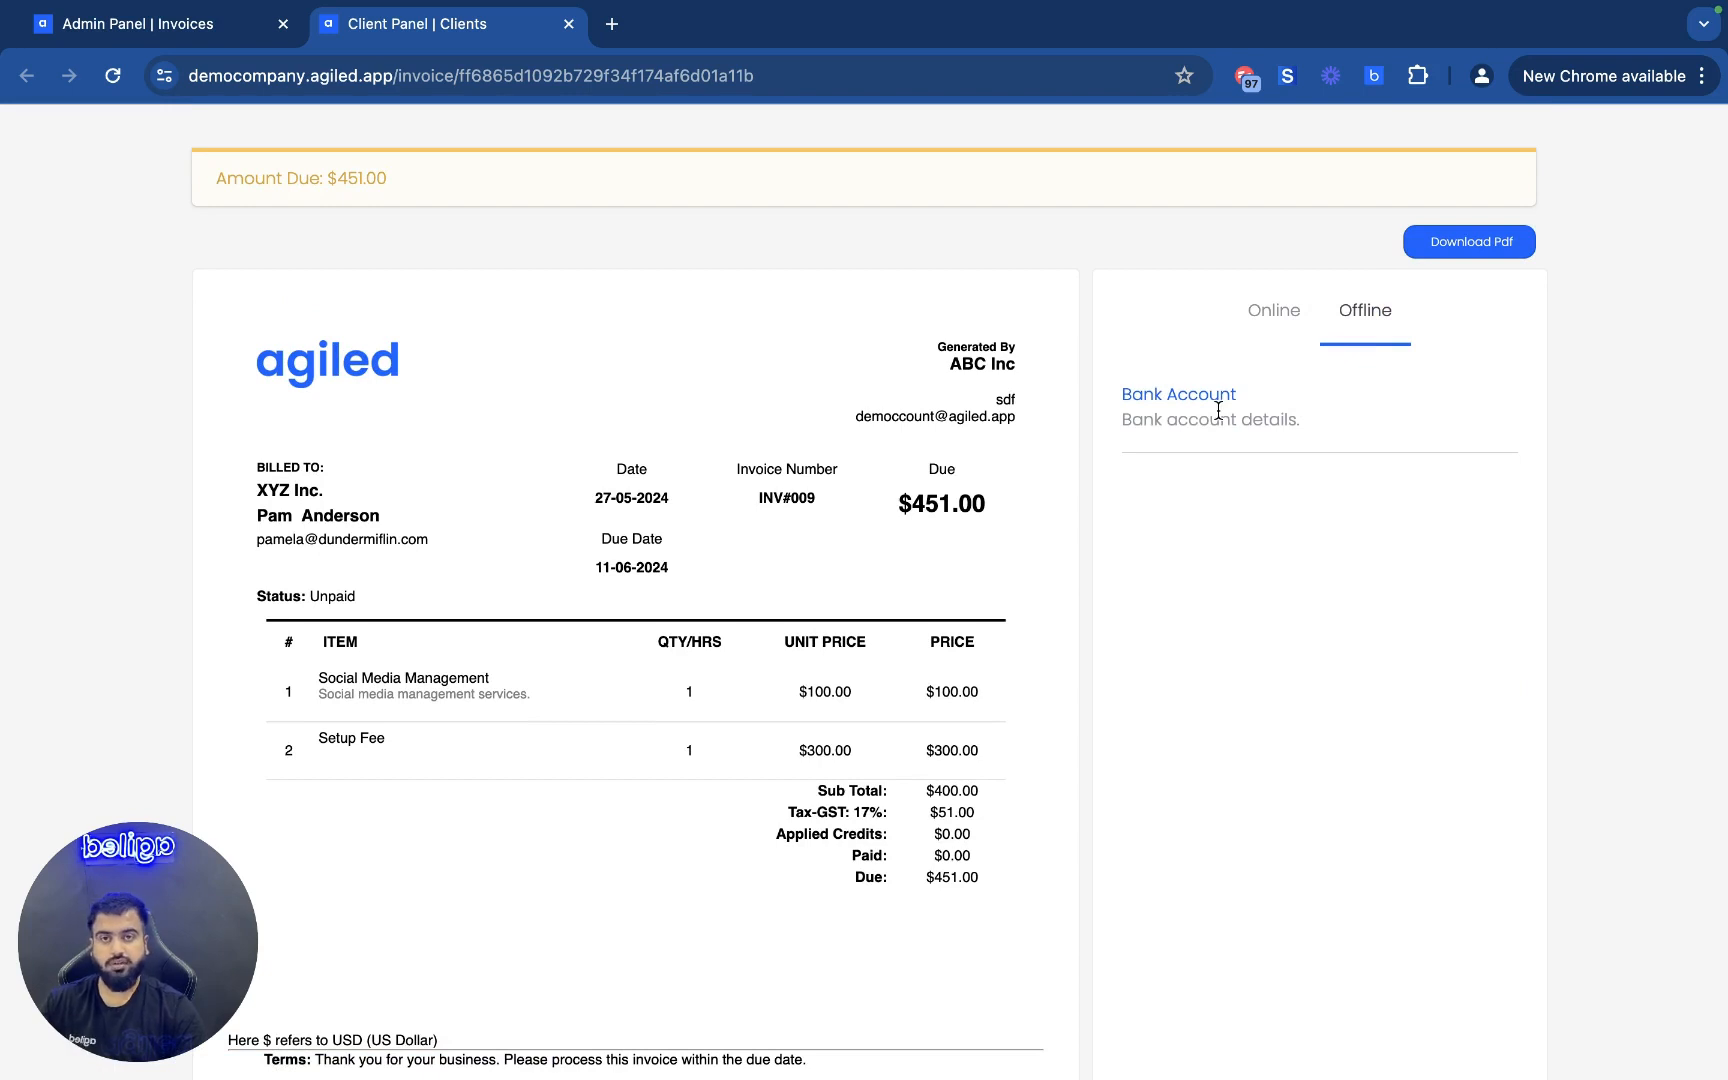
{"action": "scroll", "coordinate": [566, 359], "scroll_direction": "down", "scroll_amount": 3}
{"action": "scroll", "coordinate": [566, 359], "scroll_direction": "up", "scroll_amount": 4}
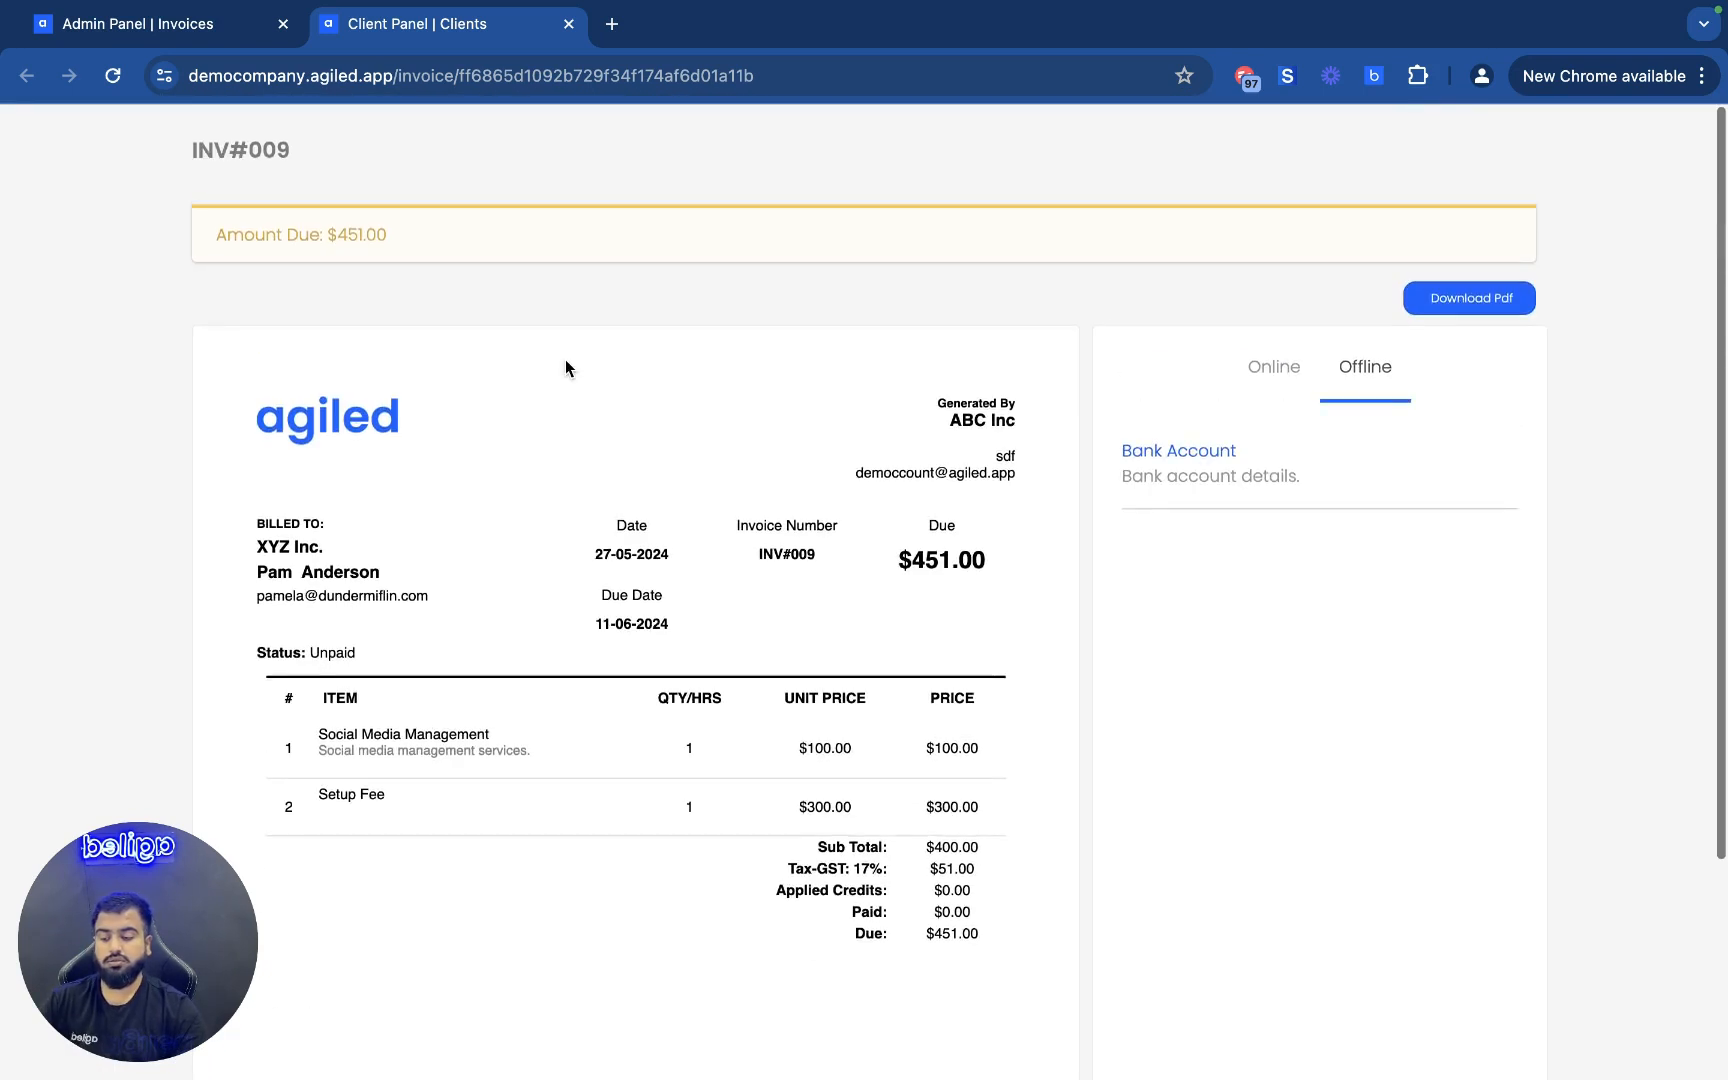
Step: Return to the admin invoices list and compare its regular and recurring invoices
{"action": "left_click", "coordinate": [215, 28]}
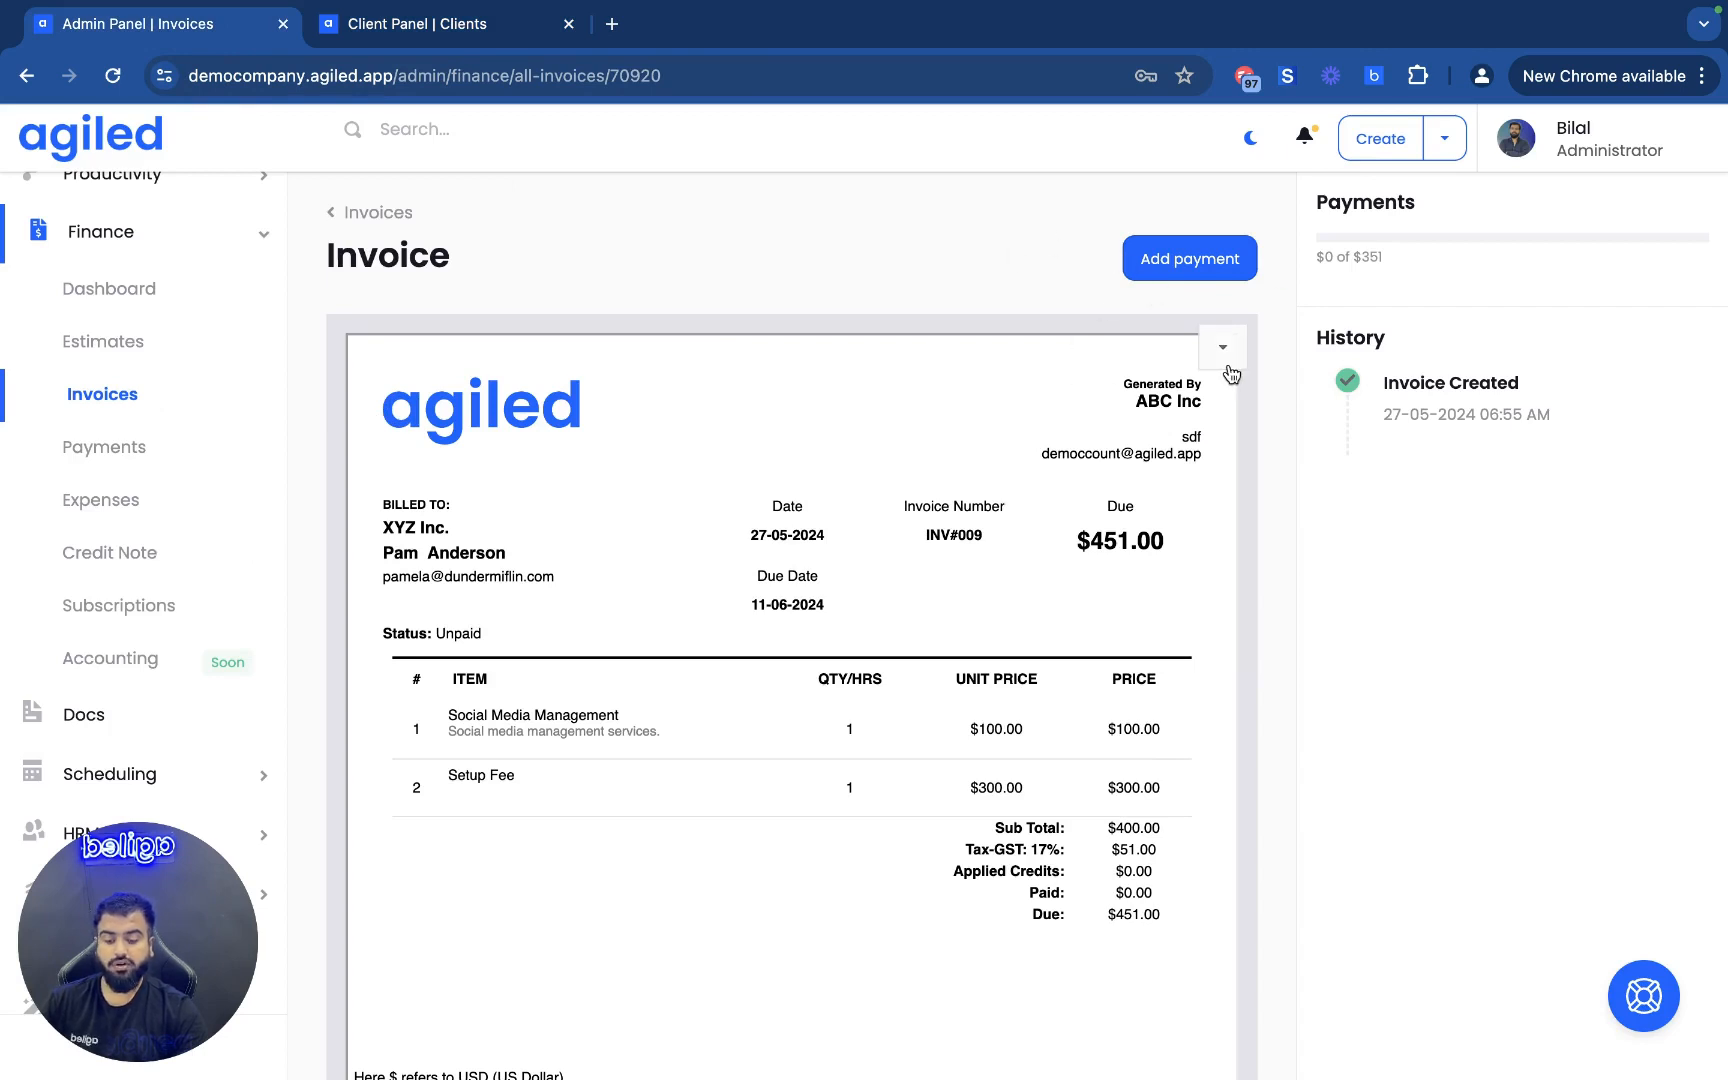
{"action": "left_click", "coordinate": [376, 212]}
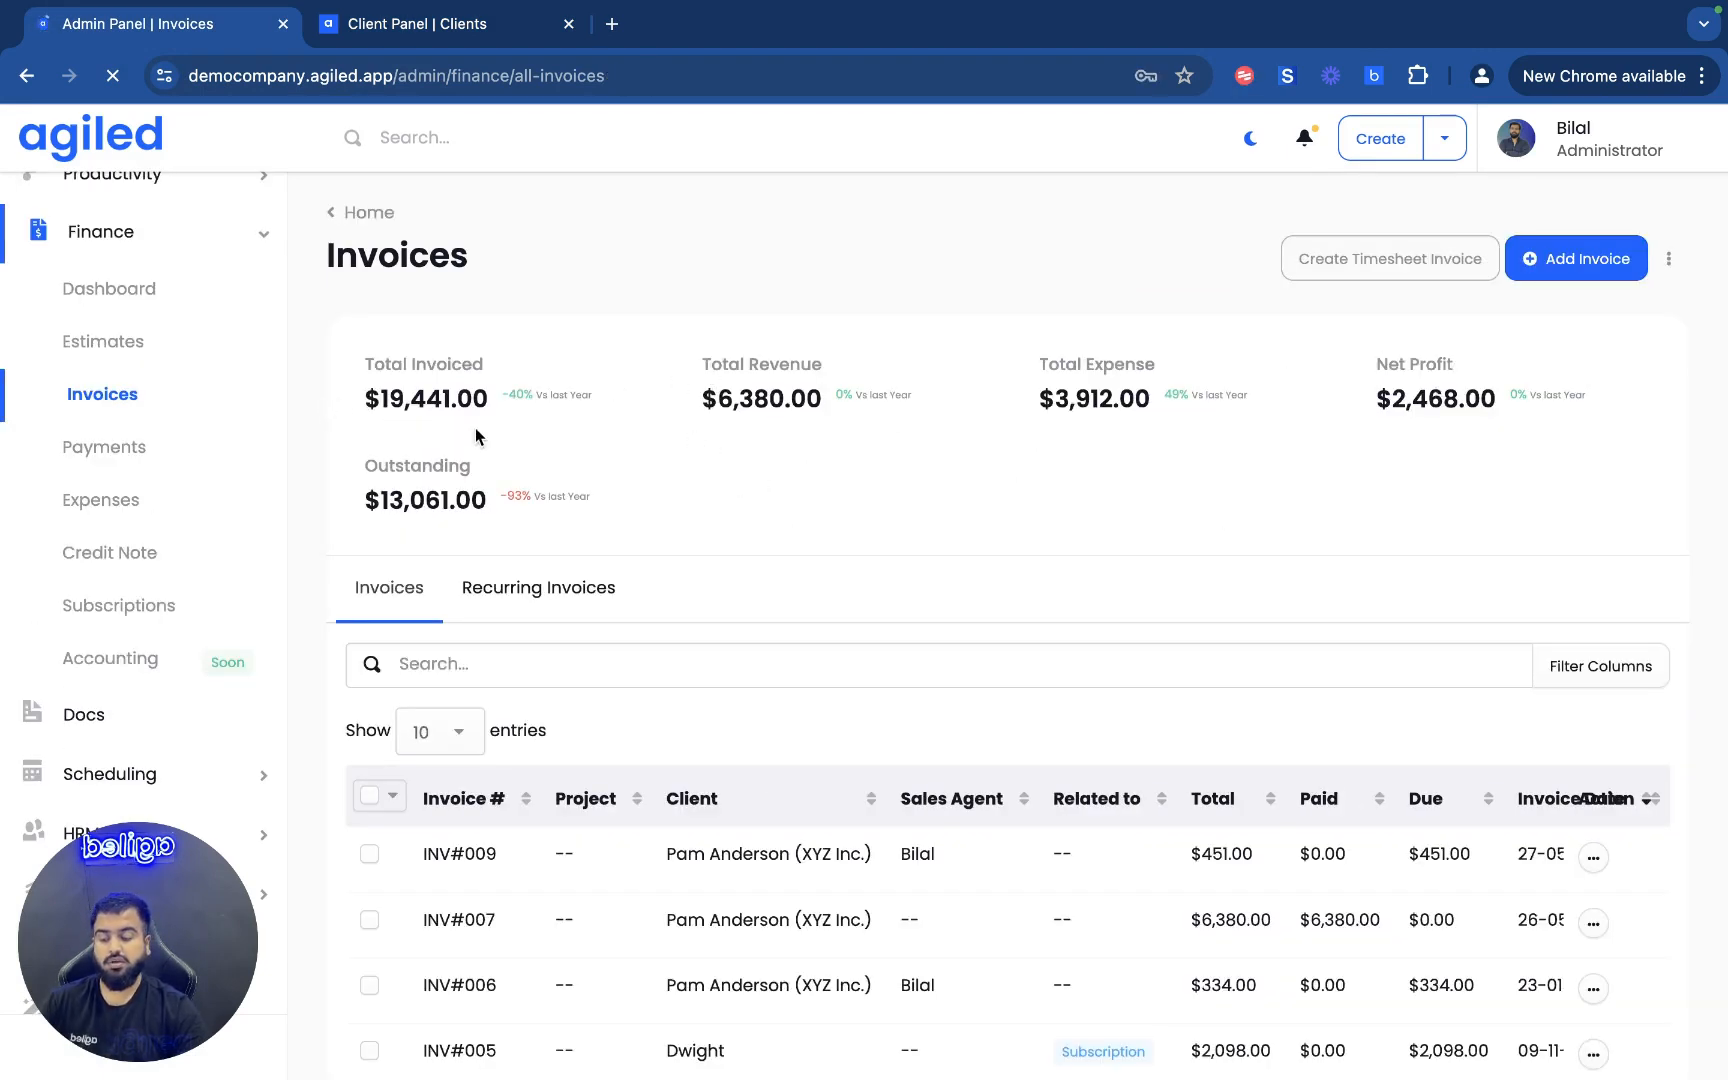
{"action": "scroll", "coordinate": [386, 600], "scroll_direction": "down", "scroll_amount": 3}
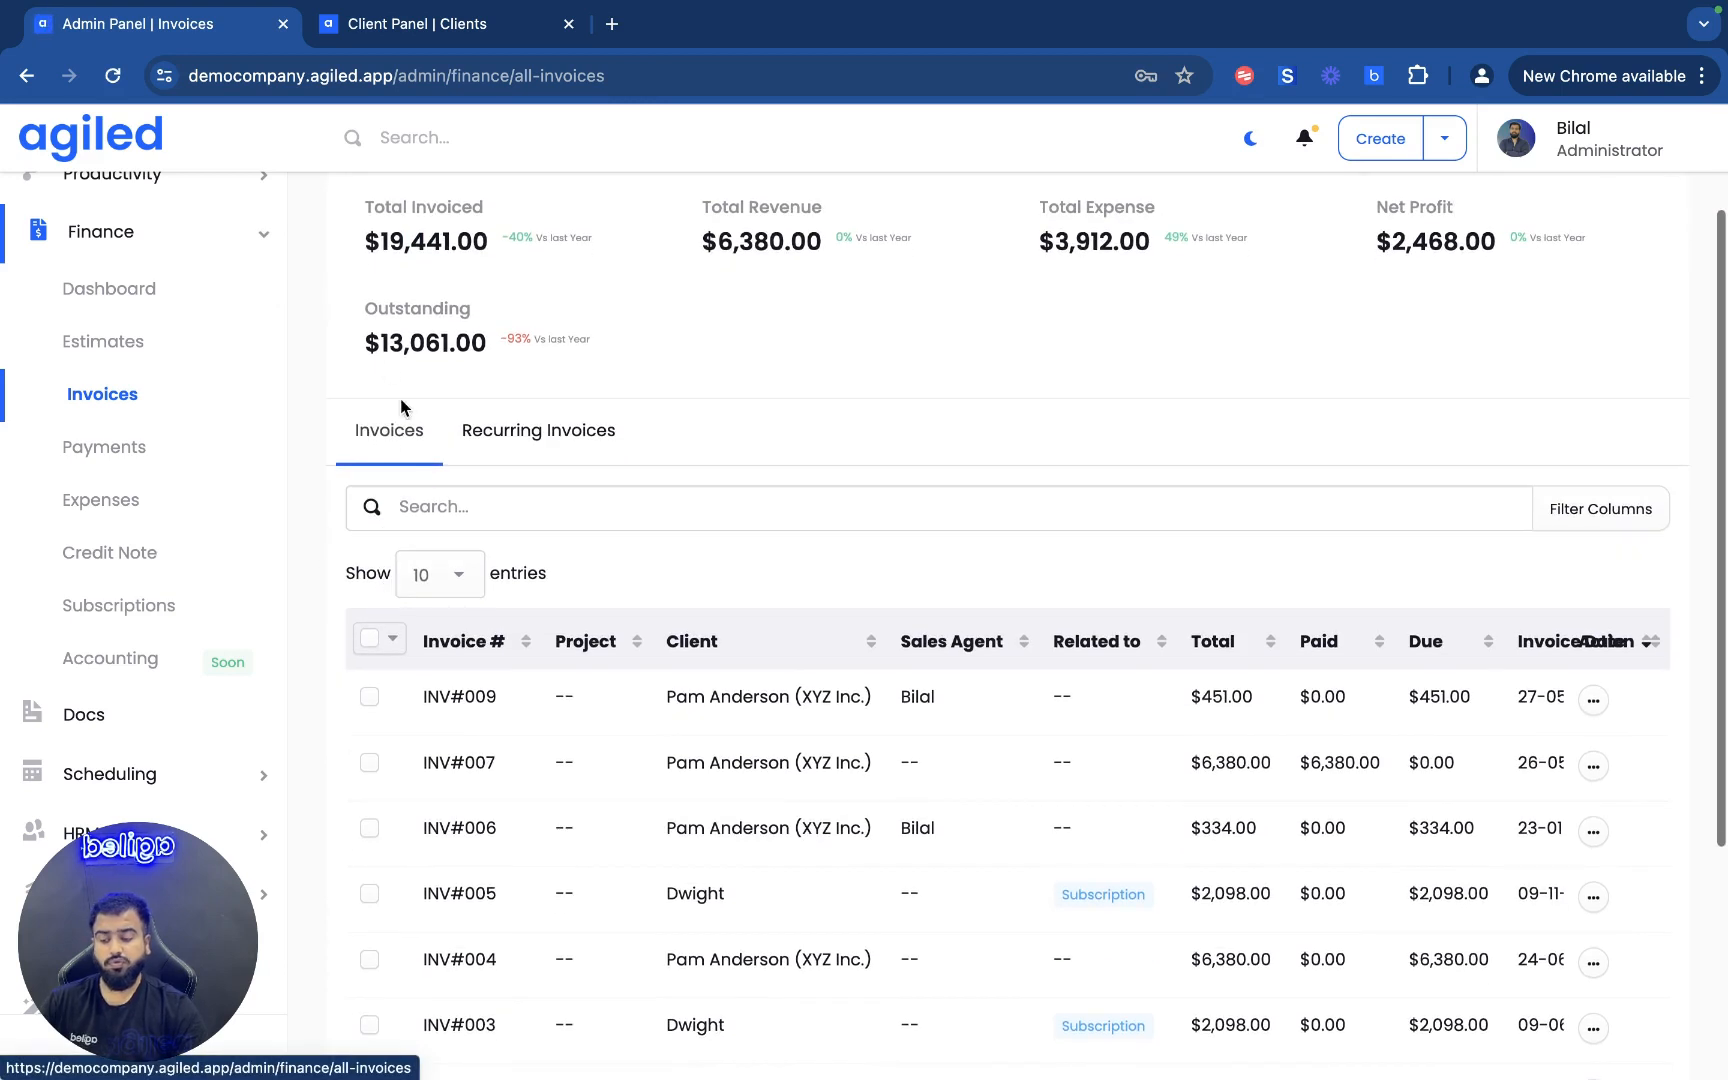
{"action": "left_click", "coordinate": [554, 431]}
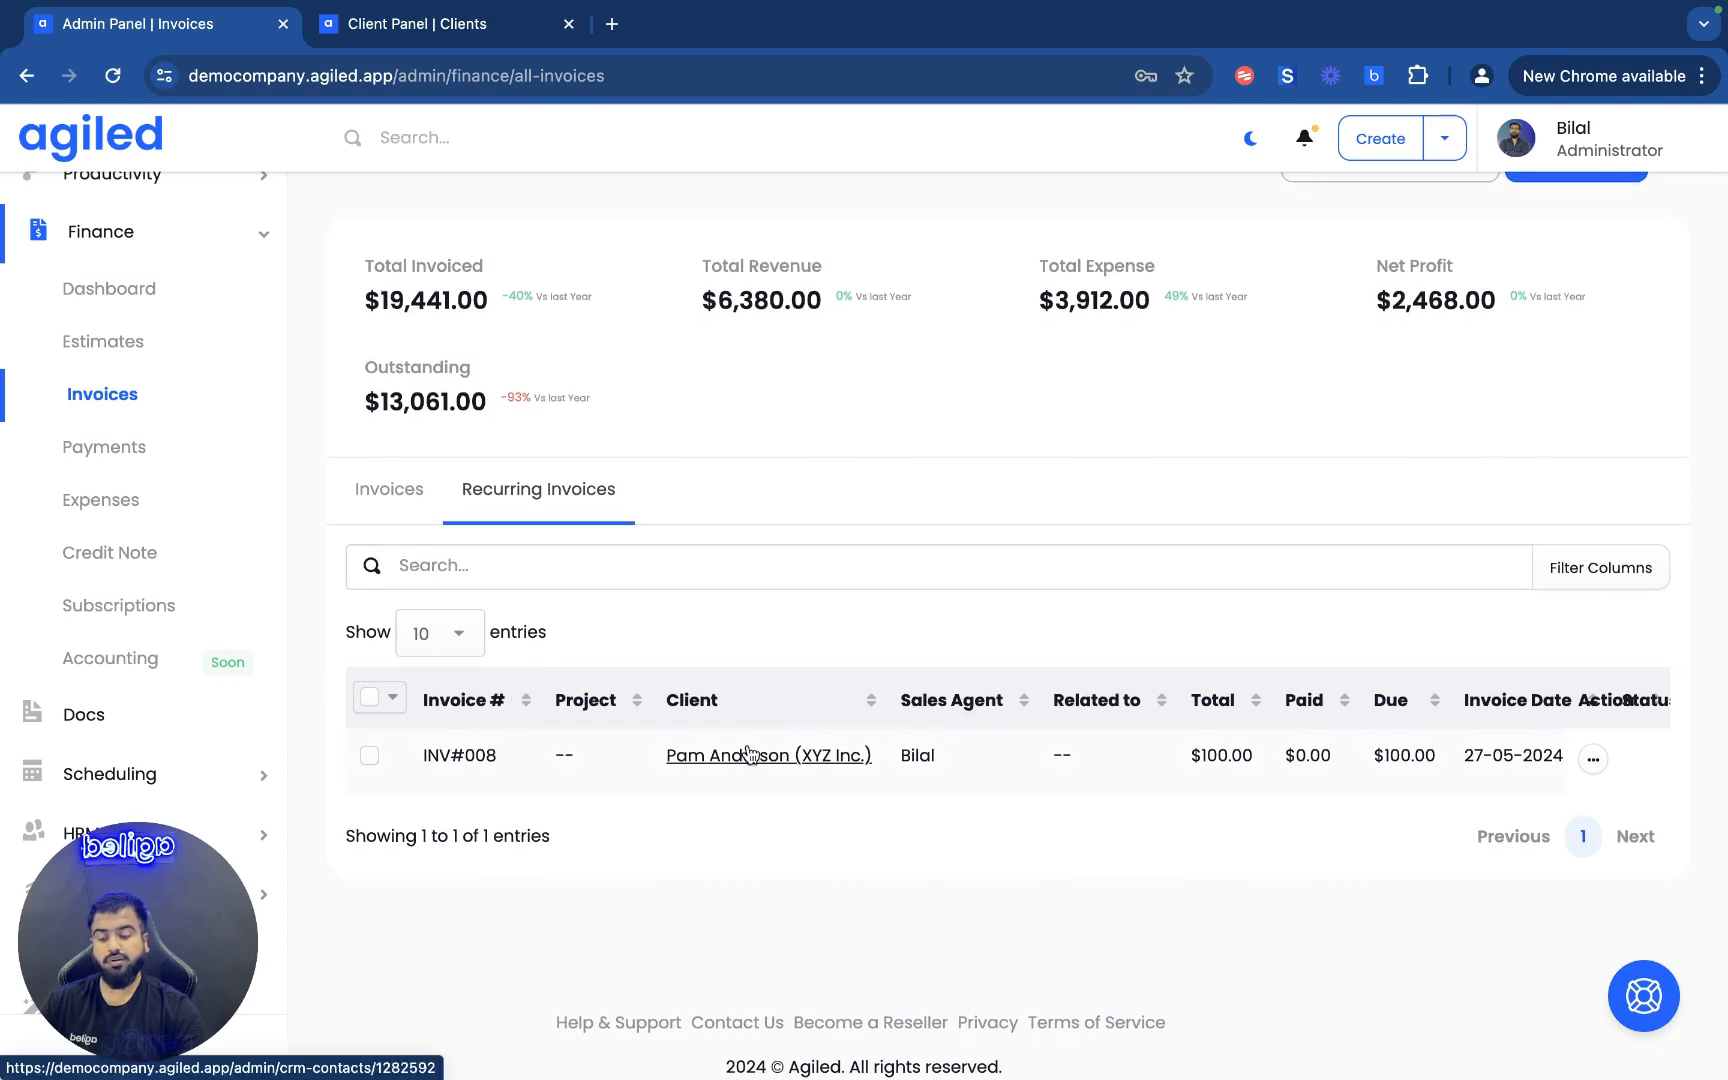
{"action": "left_click", "coordinate": [390, 489]}
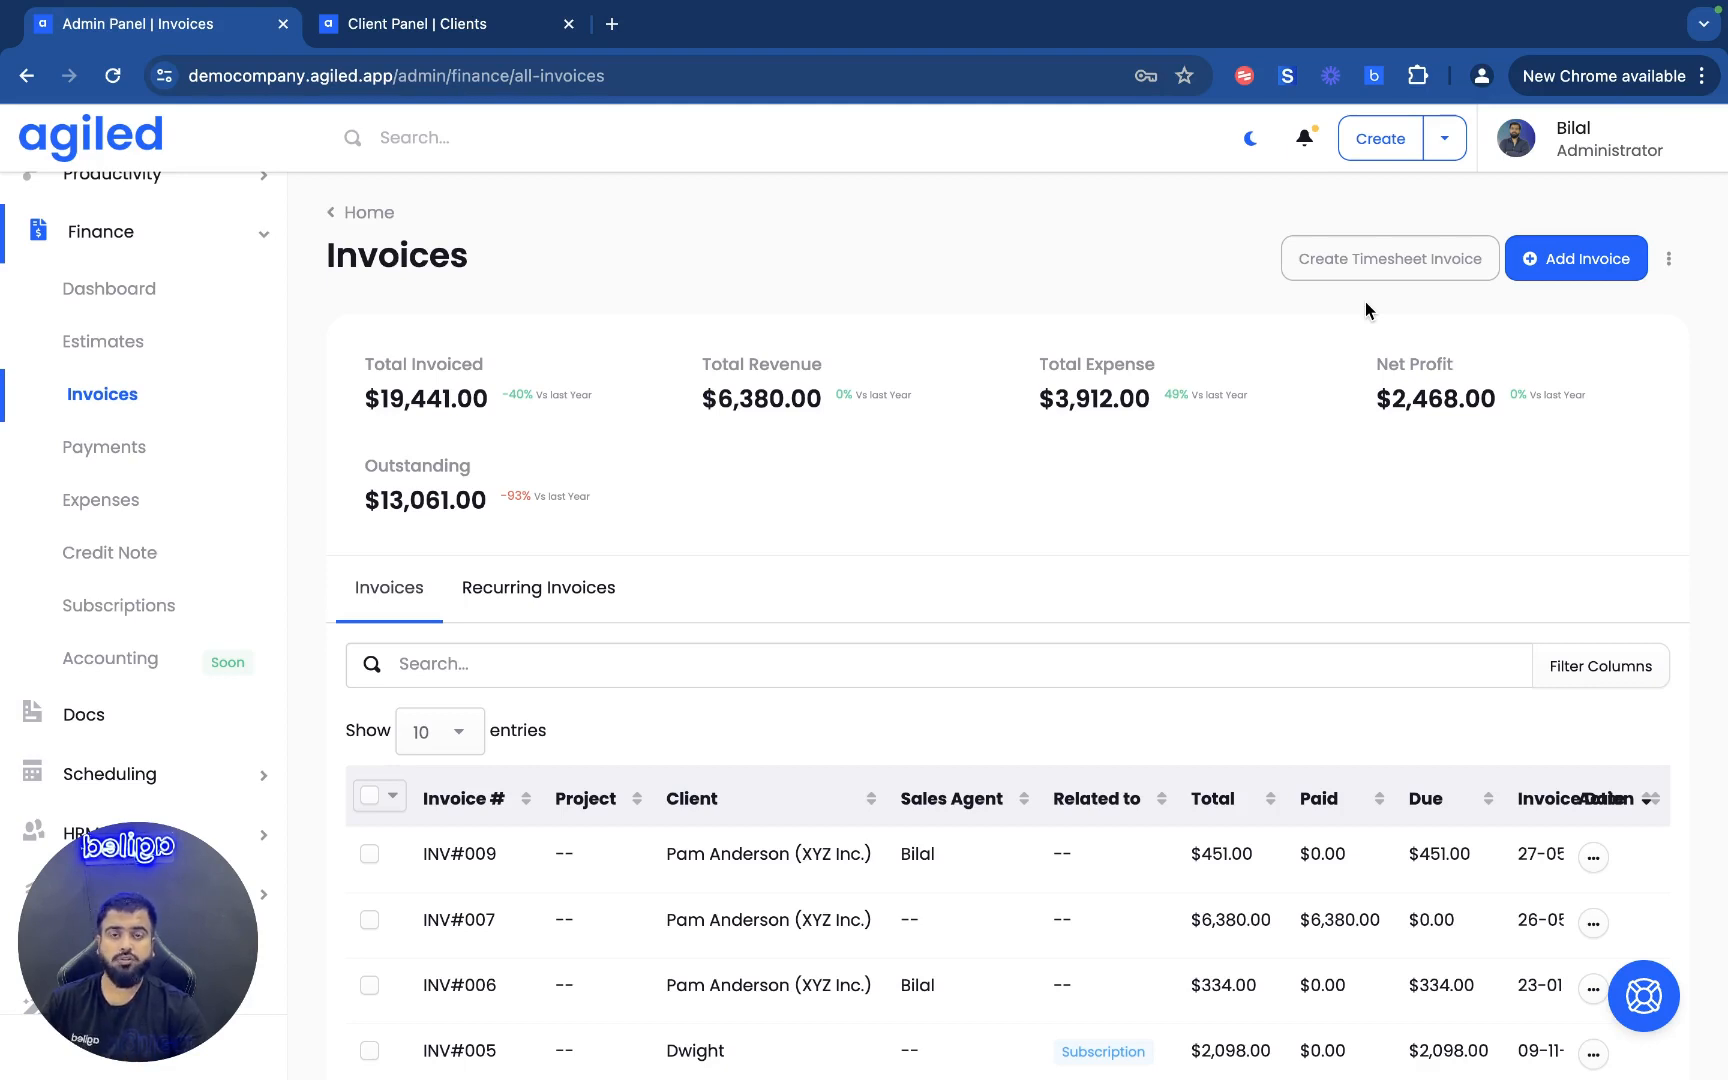
Step: Start a timesheet invoice, check its timesheet start date, and assign the Social Media Management project
{"action": "left_click", "coordinate": [1364, 268]}
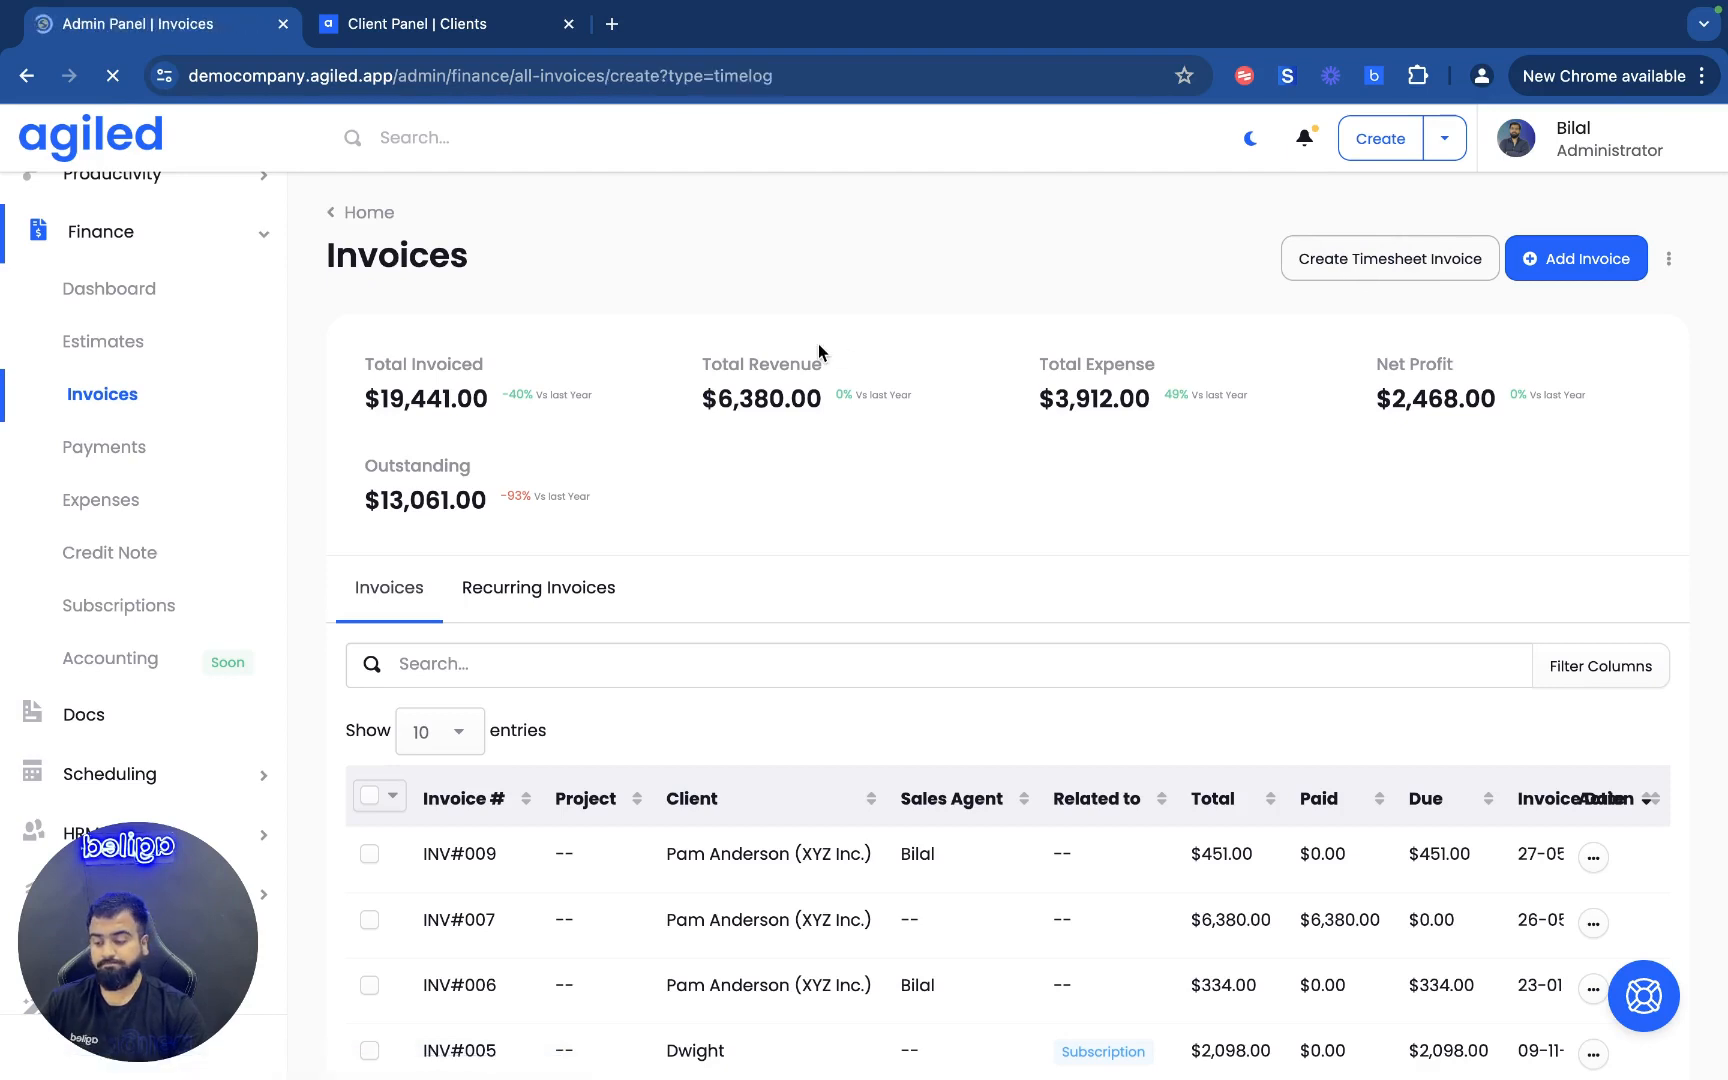
{"action": "scroll", "coordinate": [642, 538], "scroll_direction": "down", "scroll_amount": 1}
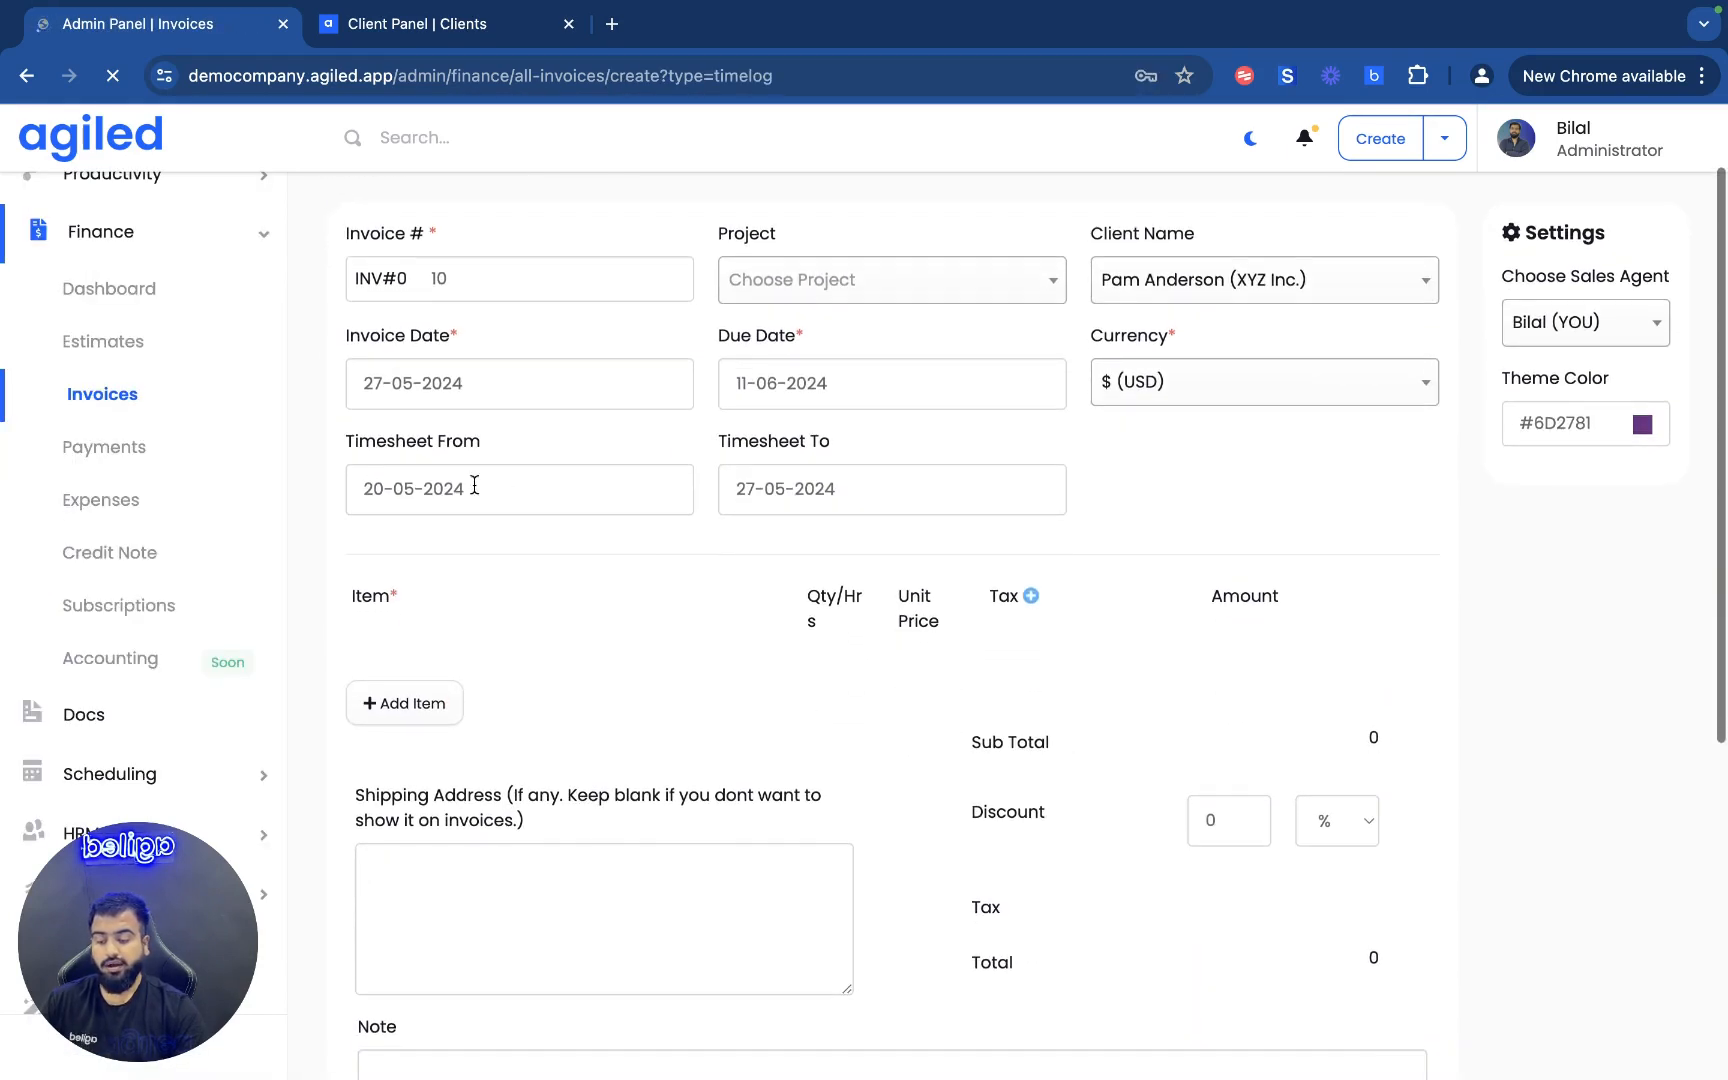
{"action": "left_click", "coordinate": [455, 490]}
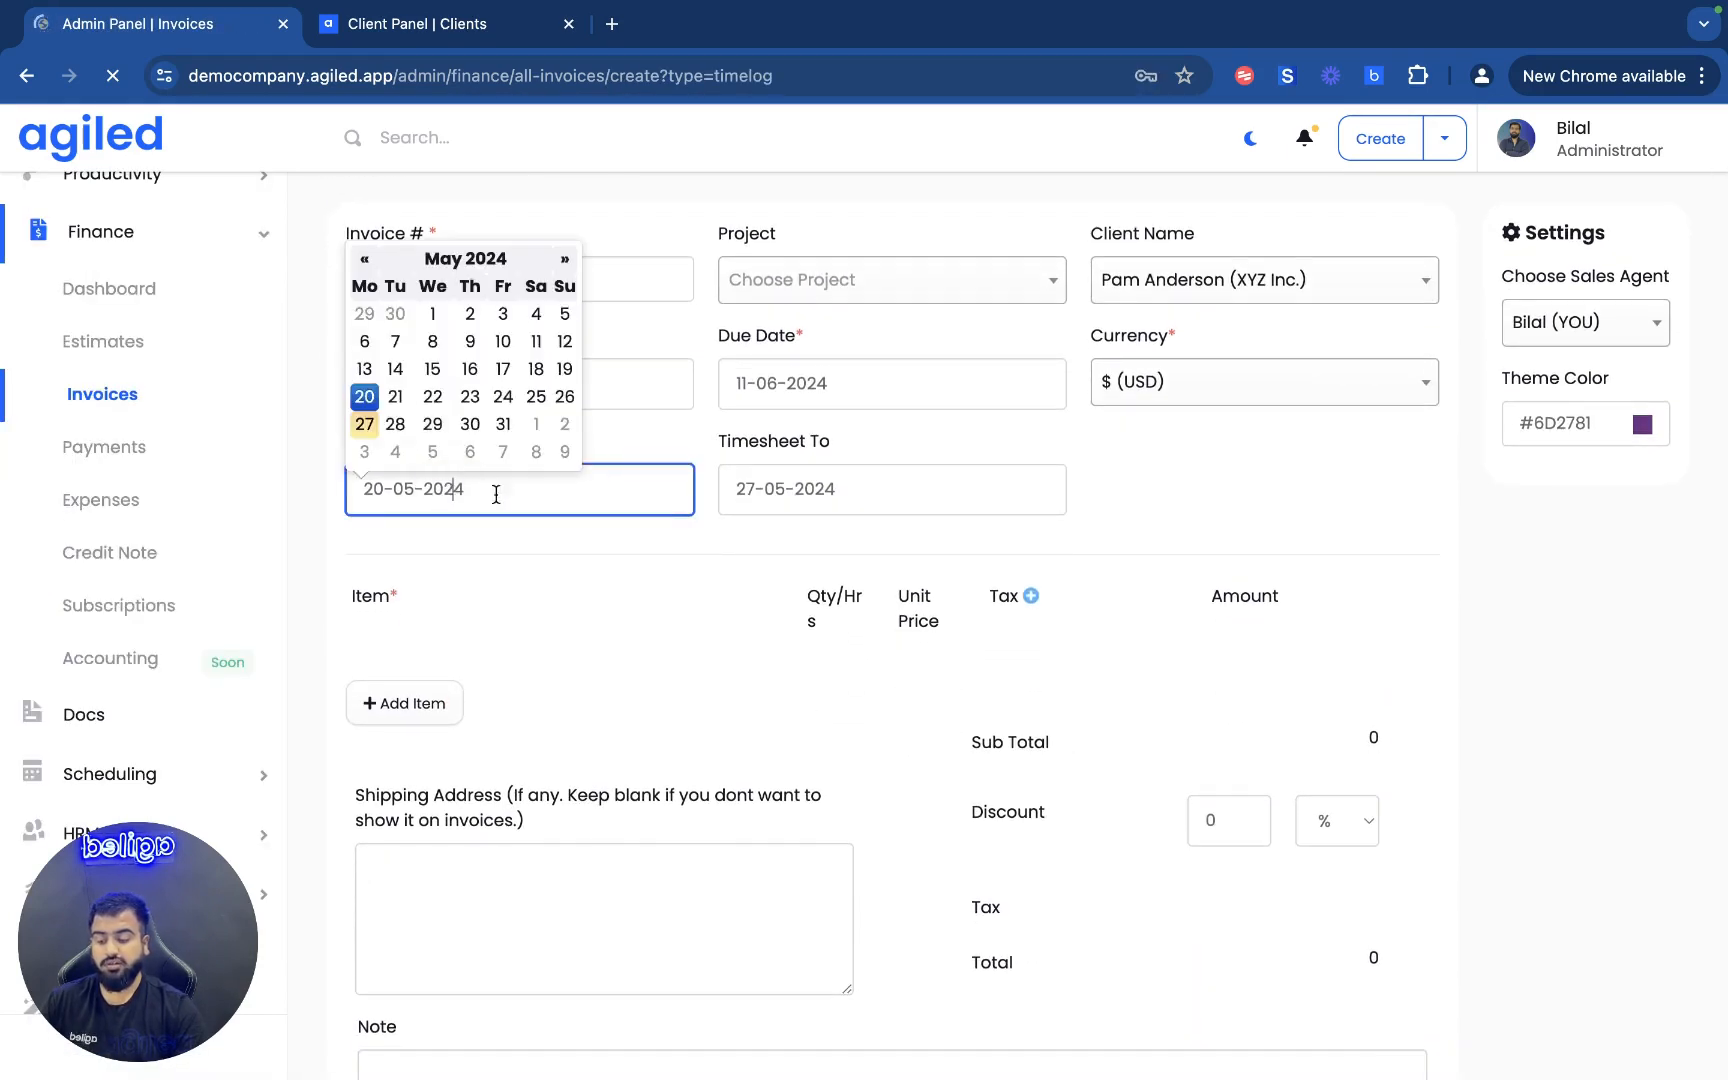
{"action": "left_click", "coordinate": [866, 298]}
{"action": "left_click", "coordinate": [790, 384]}
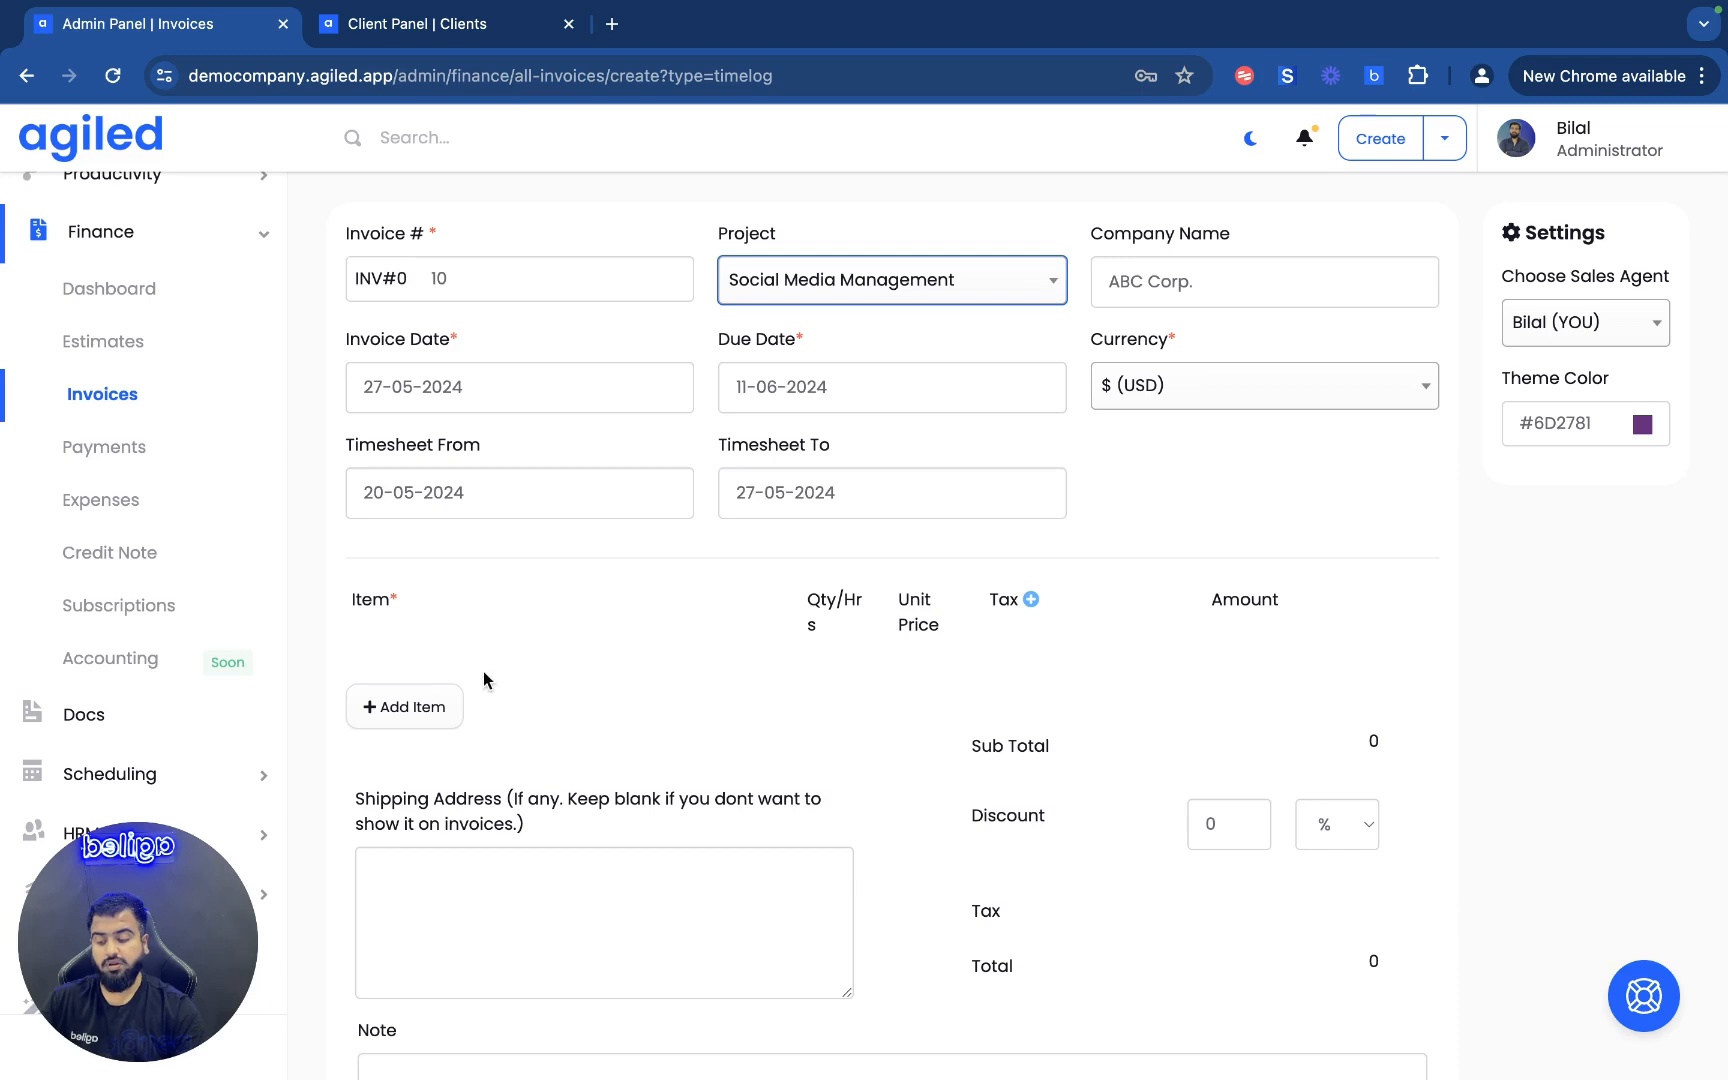
Step: Review the timesheet invoice form's date range, item, totals, note and terms sections
{"action": "scroll", "coordinate": [473, 806], "scroll_direction": "down", "scroll_amount": 3}
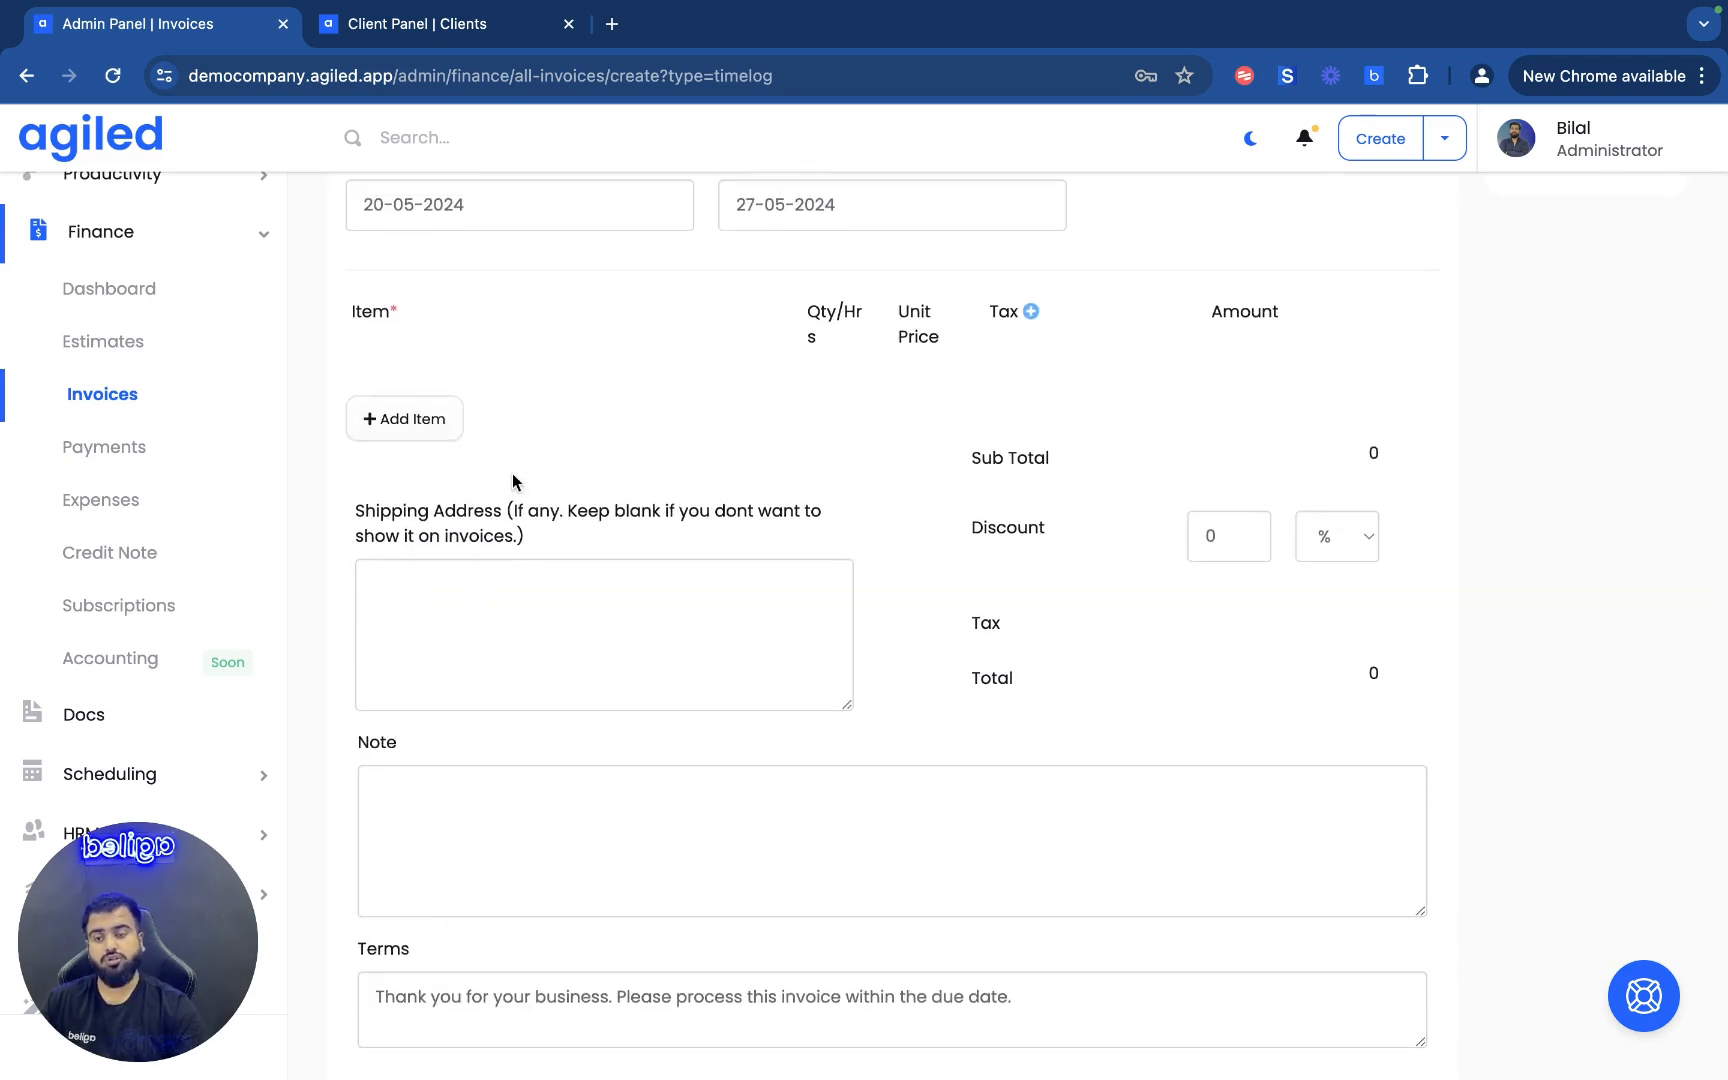
{"action": "scroll", "coordinate": [548, 428], "scroll_direction": "up", "scroll_amount": 2}
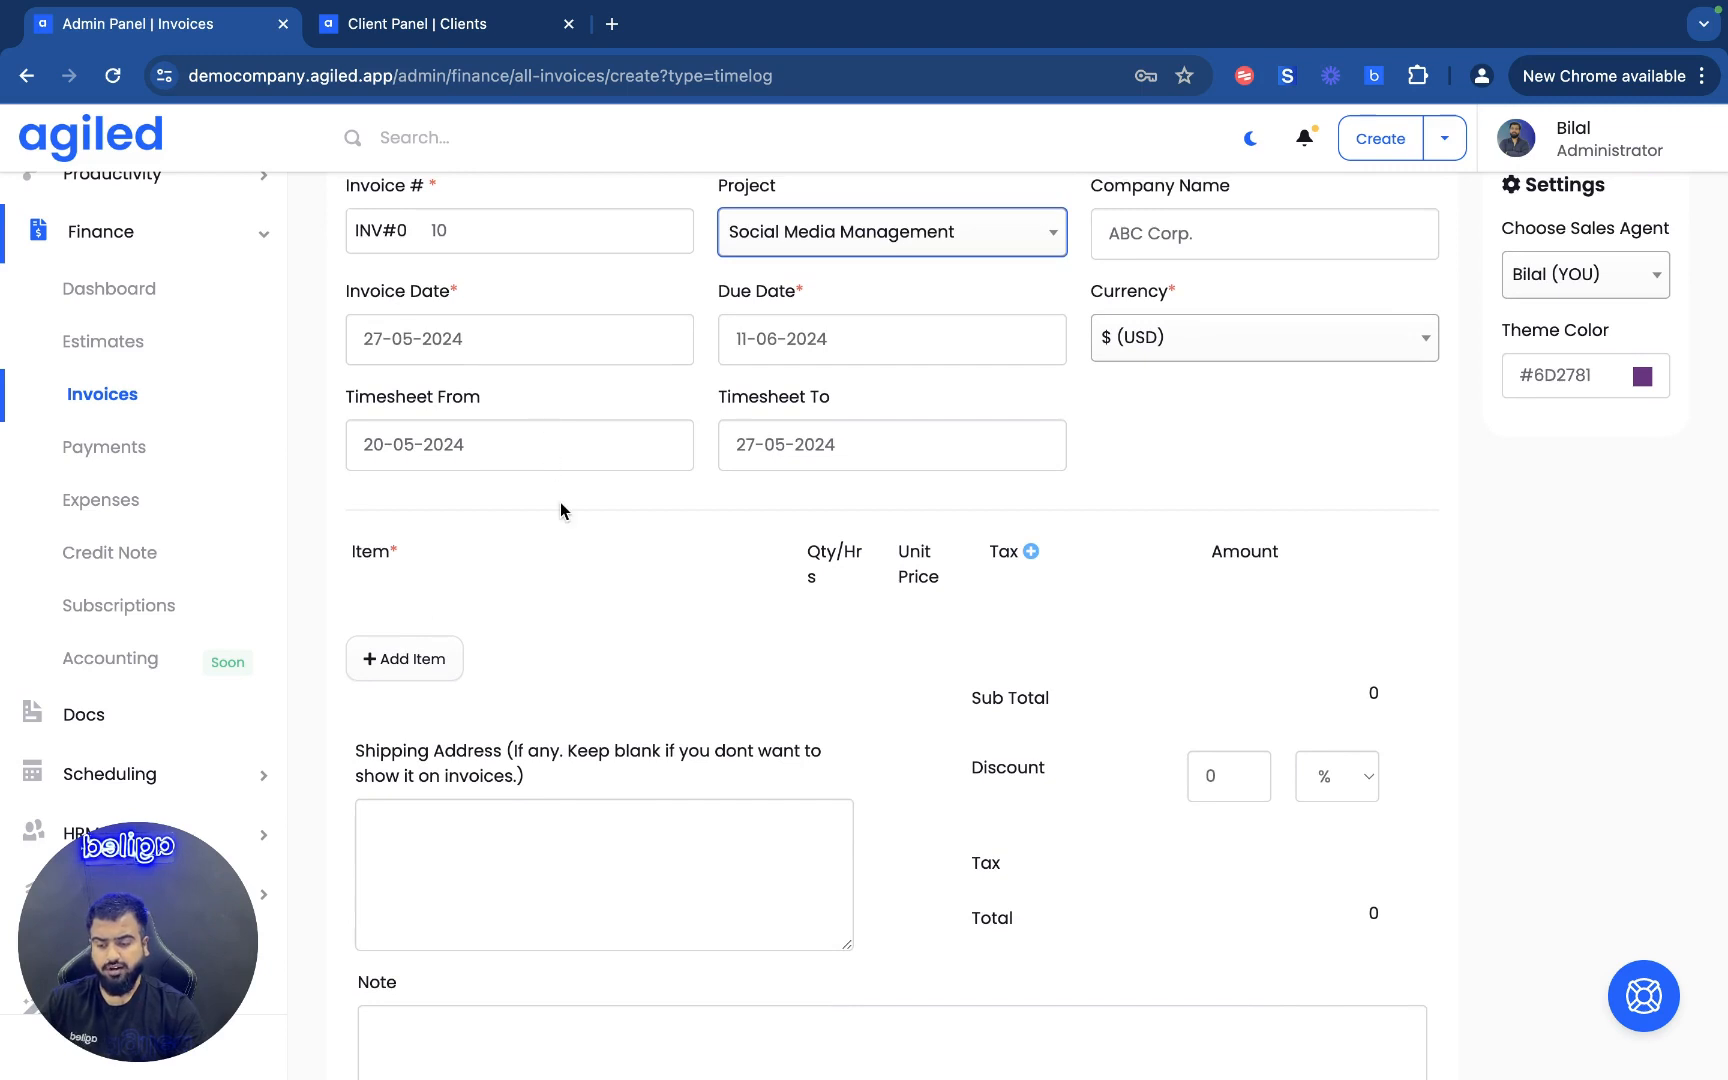
{"action": "scroll", "coordinate": [552, 579], "scroll_direction": "up", "scroll_amount": 1}
{"action": "scroll", "coordinate": [552, 575], "scroll_direction": "down", "scroll_amount": 1}
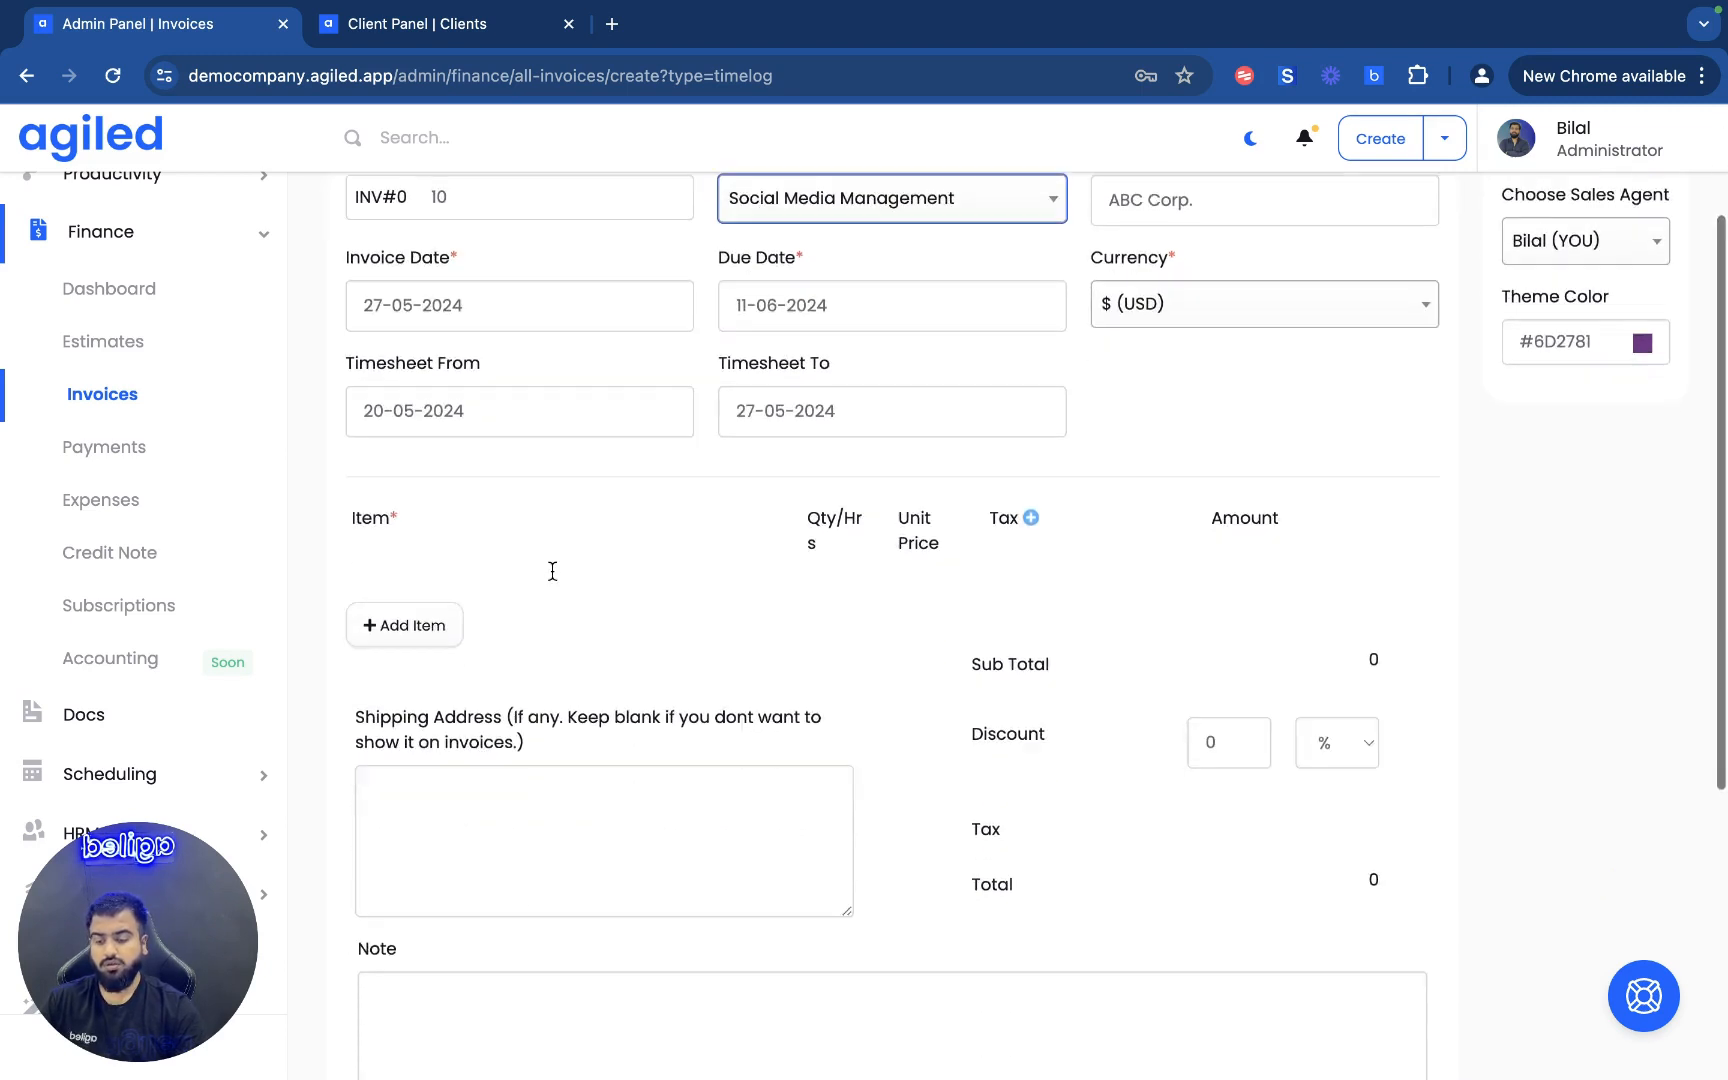
{"action": "scroll", "coordinate": [552, 578], "scroll_direction": "up", "scroll_amount": 2}
Step: Leave the timesheet invoice unsaved and look through the list of all invoices
{"action": "left_click", "coordinate": [90, 396]}
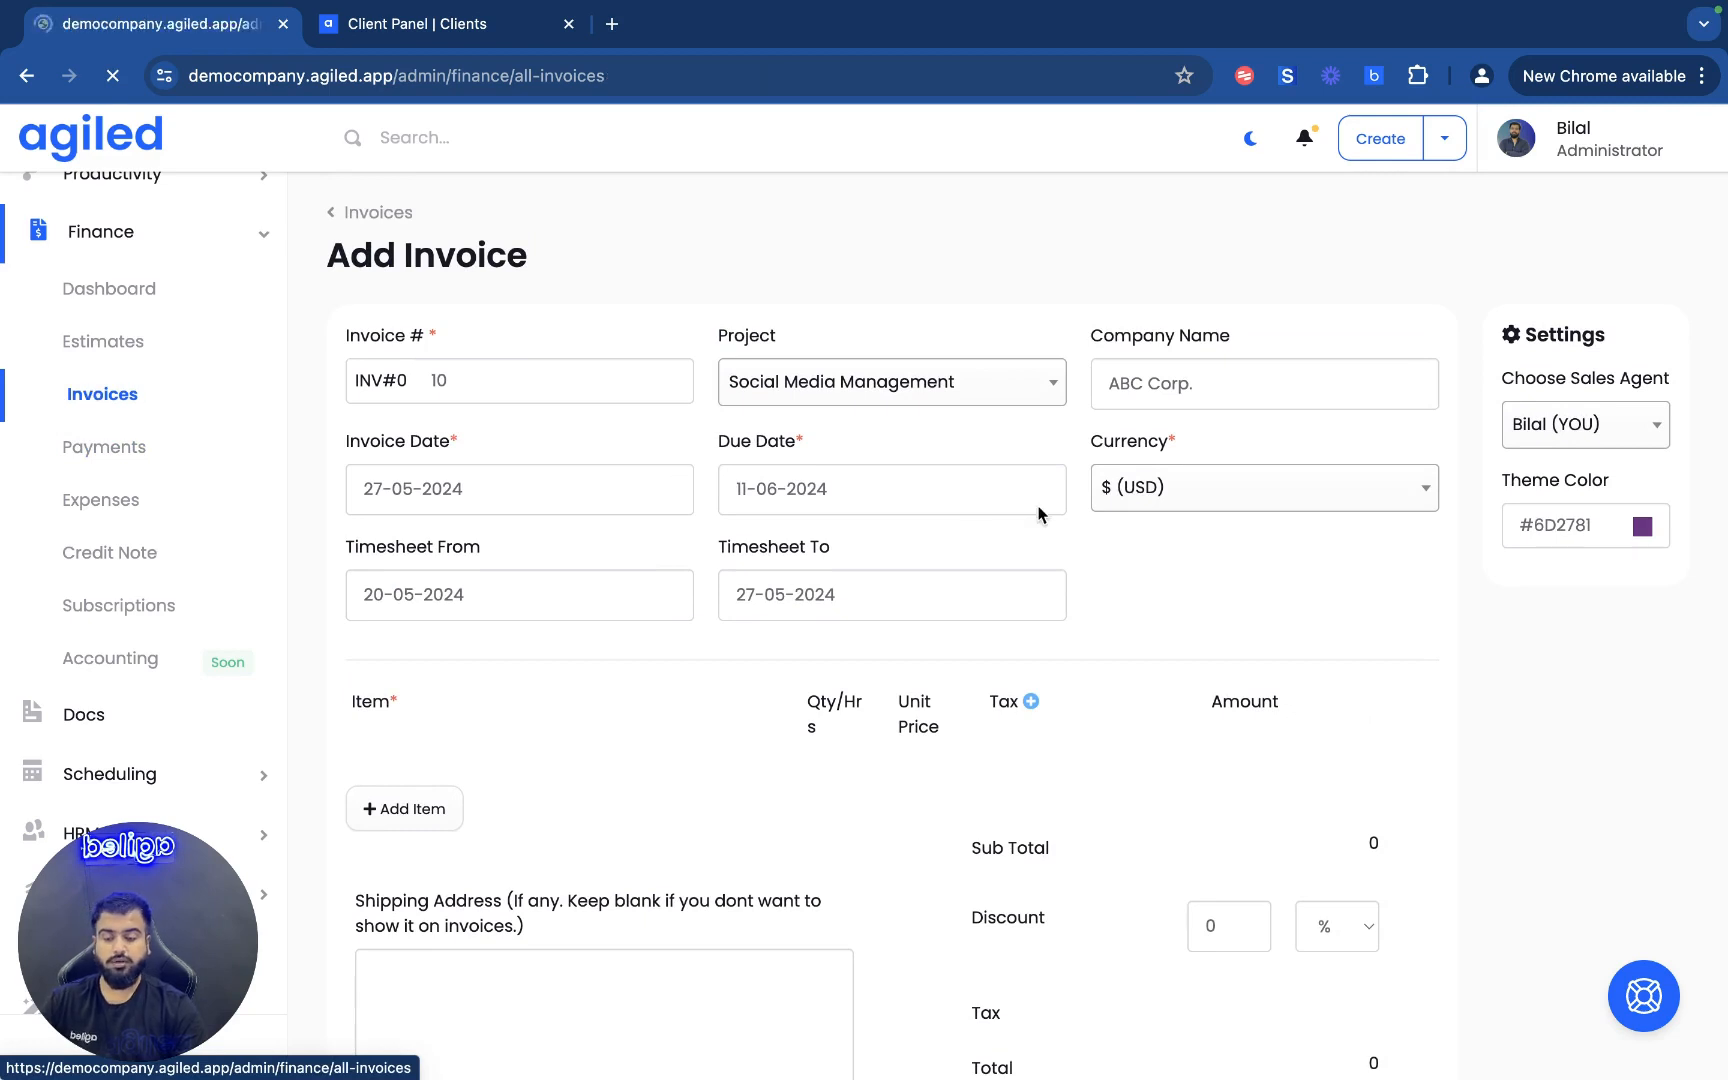
{"action": "scroll", "coordinate": [1227, 385], "scroll_direction": "down", "scroll_amount": 2}
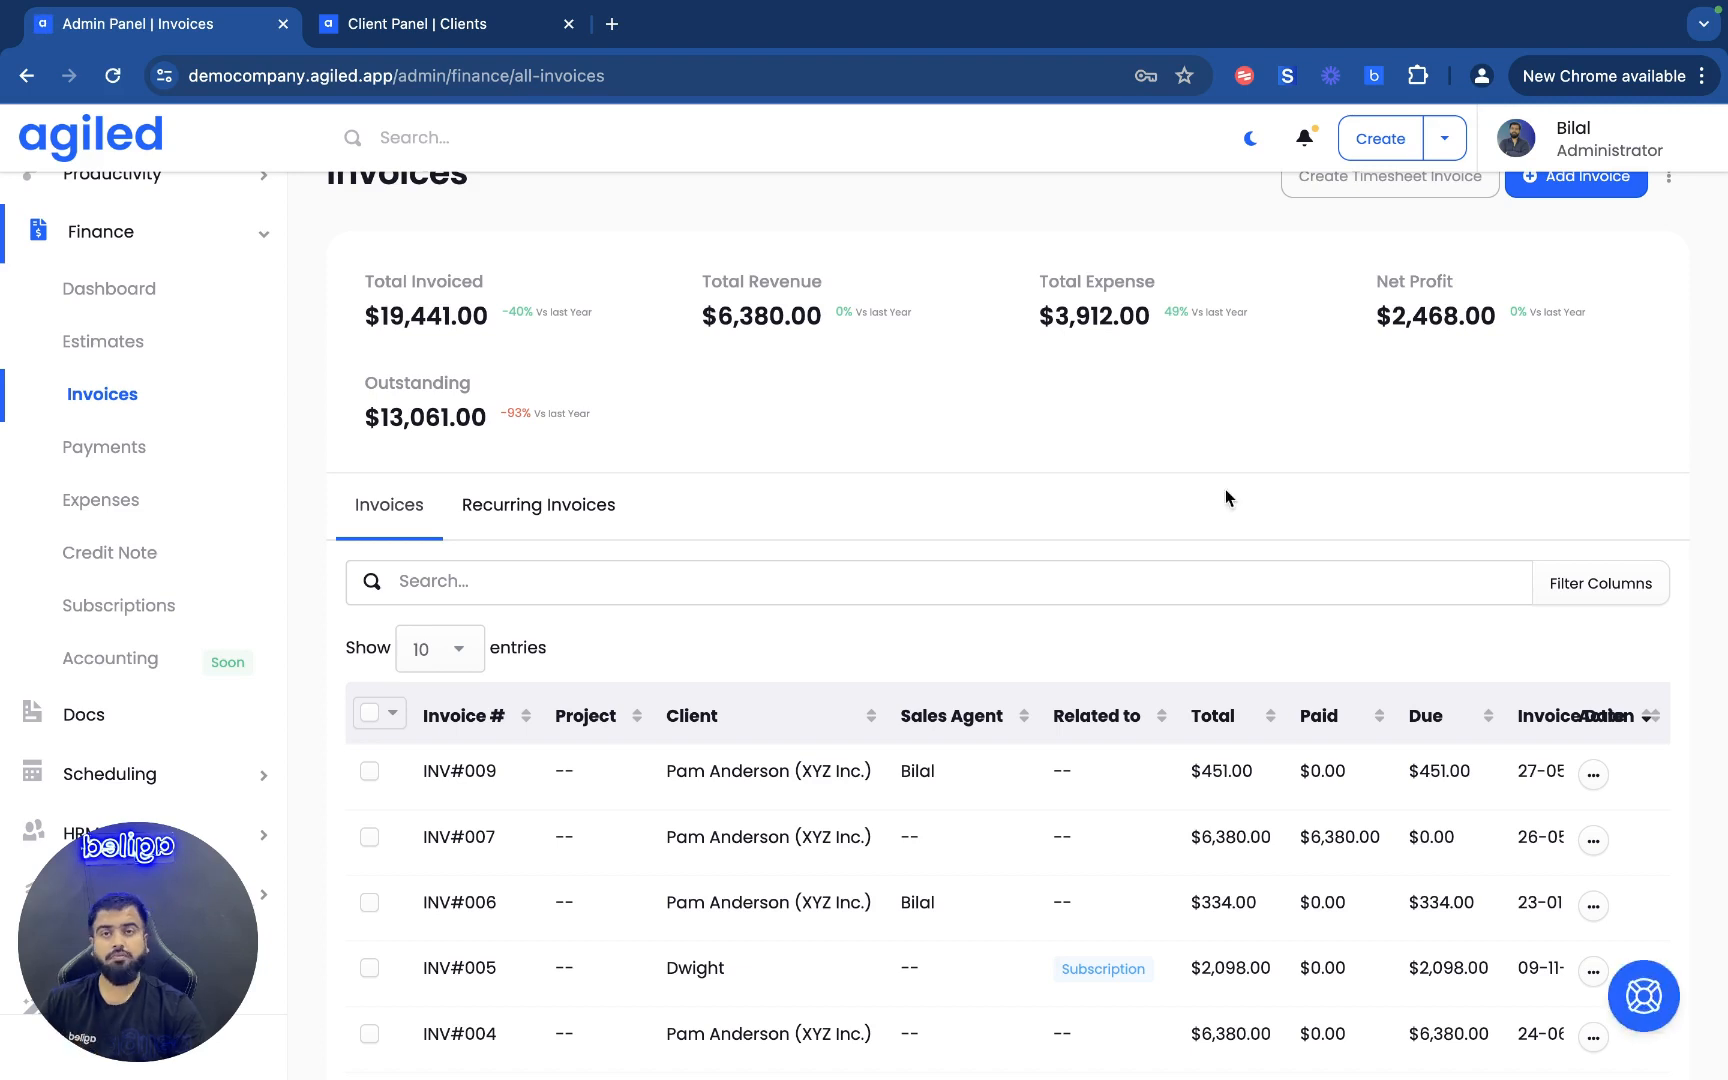
{"action": "scroll", "coordinate": [1215, 522], "scroll_direction": "down", "scroll_amount": 4}
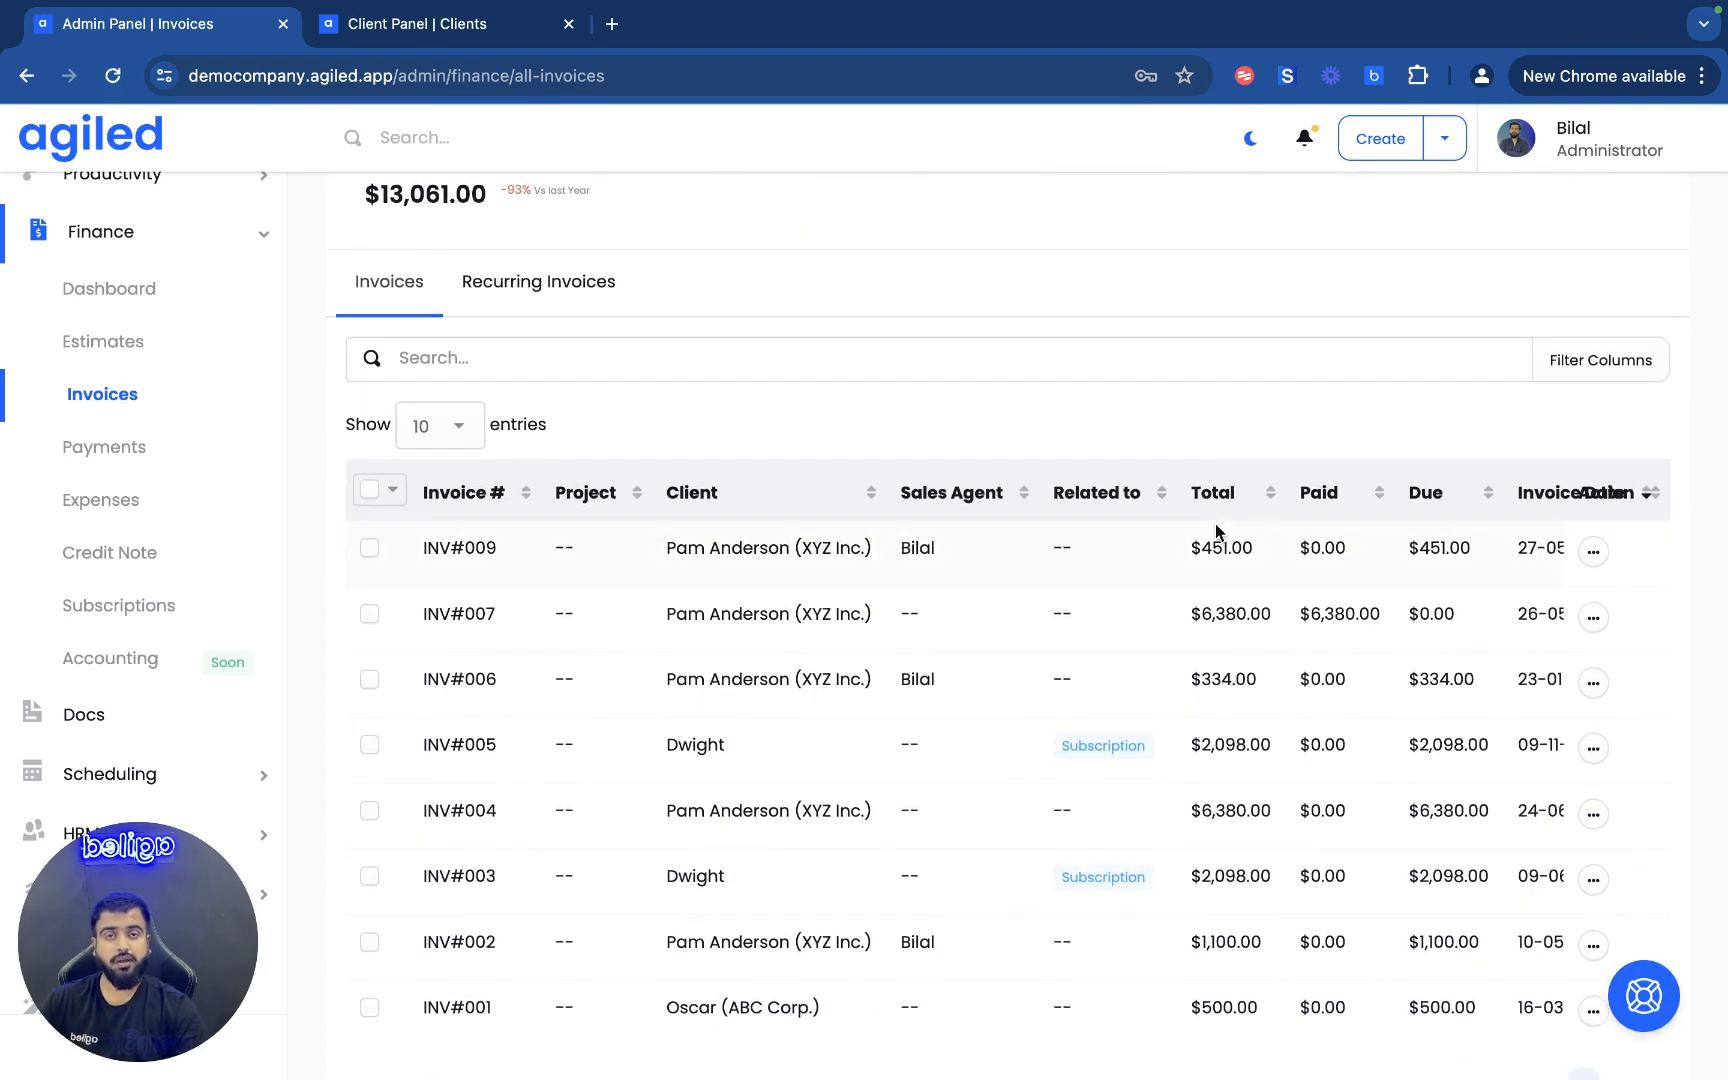